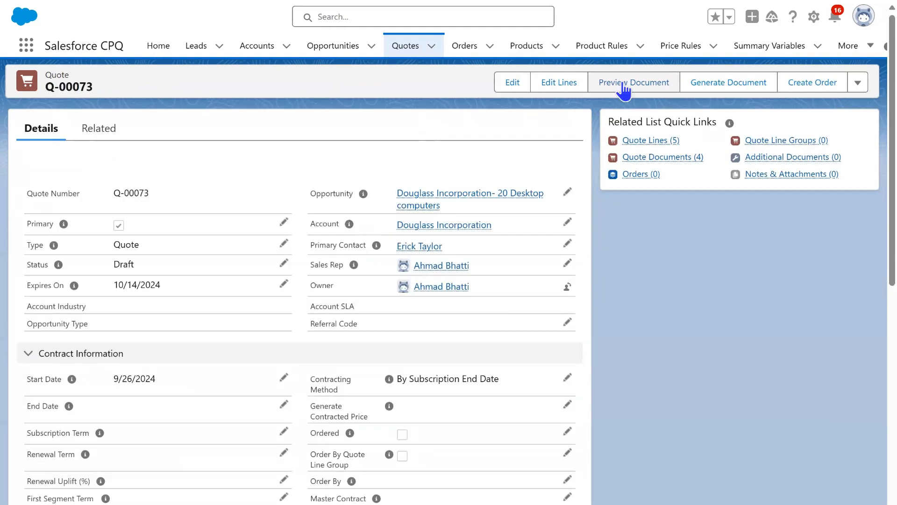
- Preview the quote document with the Template Small Business template and review its header, addresses and line items
{"action": "left_click", "coordinate": [623, 87]}
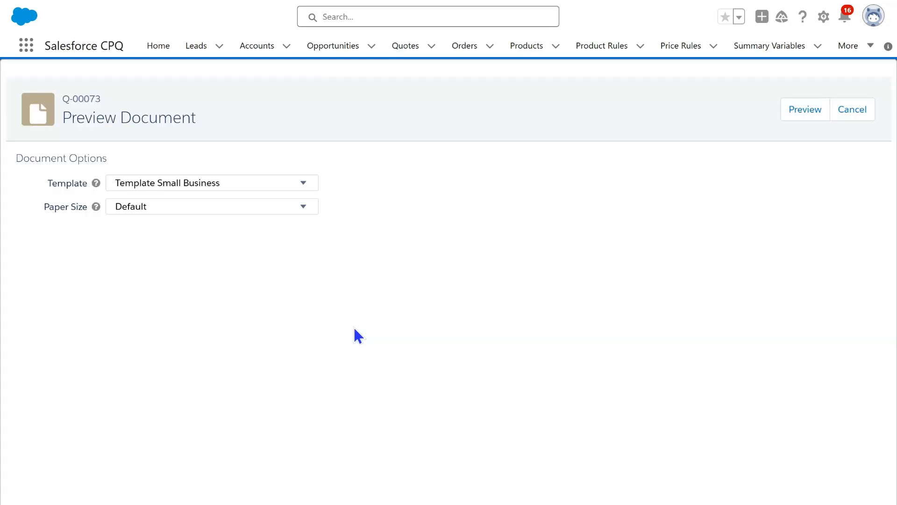
{"action": "left_click", "coordinate": [223, 178]}
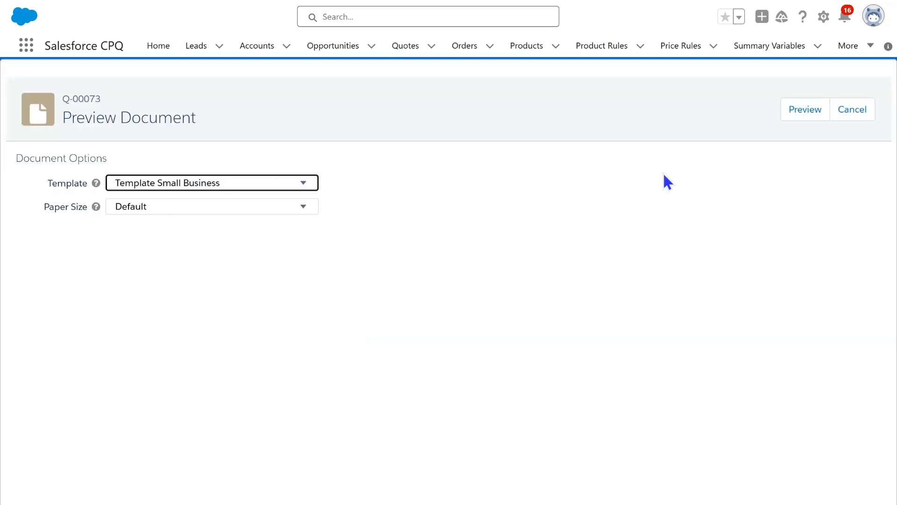
{"action": "left_click", "coordinate": [803, 110]}
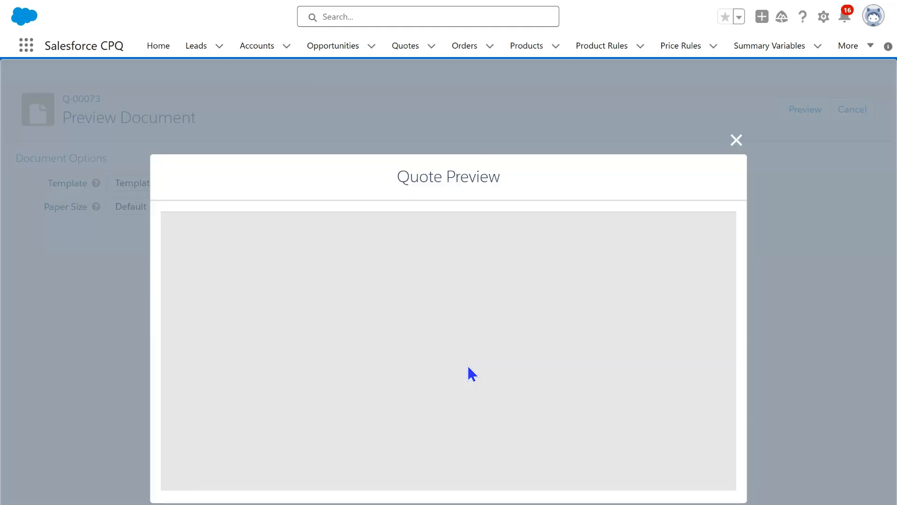
{"action": "scroll", "coordinate": [616, 396], "scroll_direction": "down", "scroll_amount": 3}
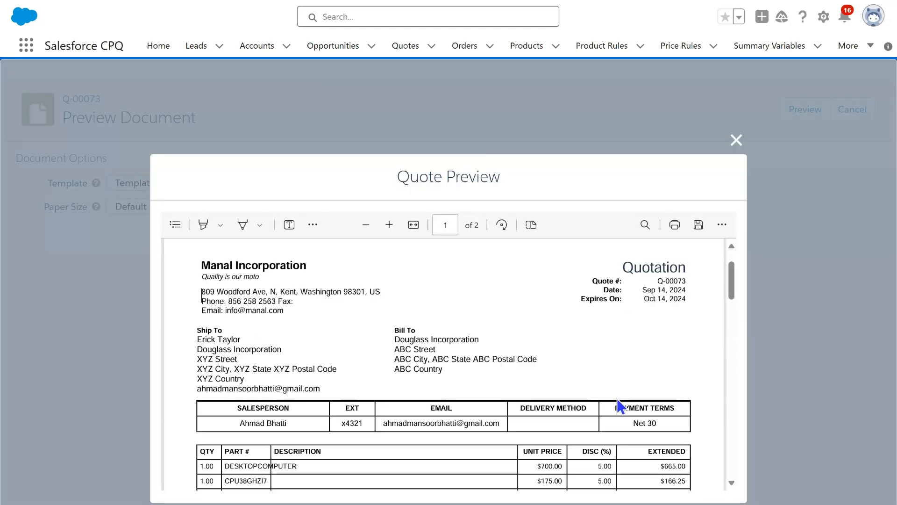
{"action": "scroll", "coordinate": [616, 390], "scroll_direction": "down", "scroll_amount": 6}
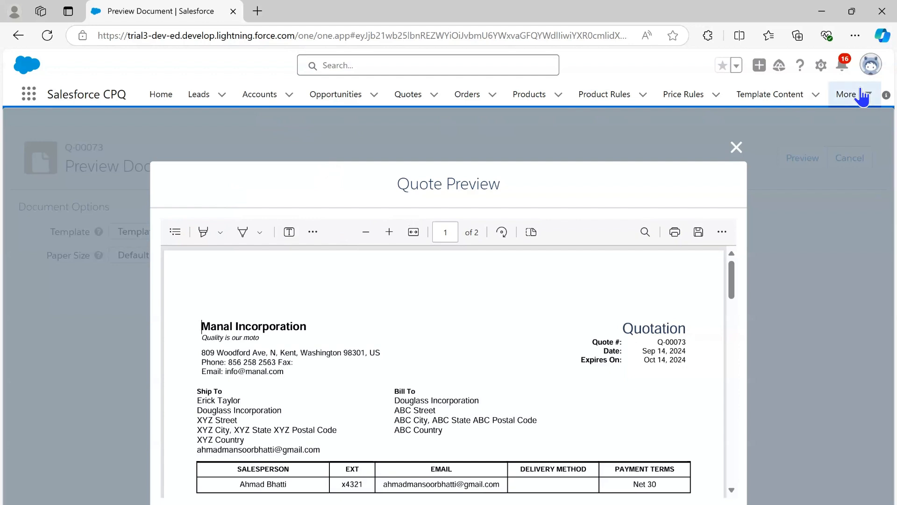
- Create and save a template content record of type Template Top, named TSB Header
{"action": "left_click", "coordinate": [770, 99]}
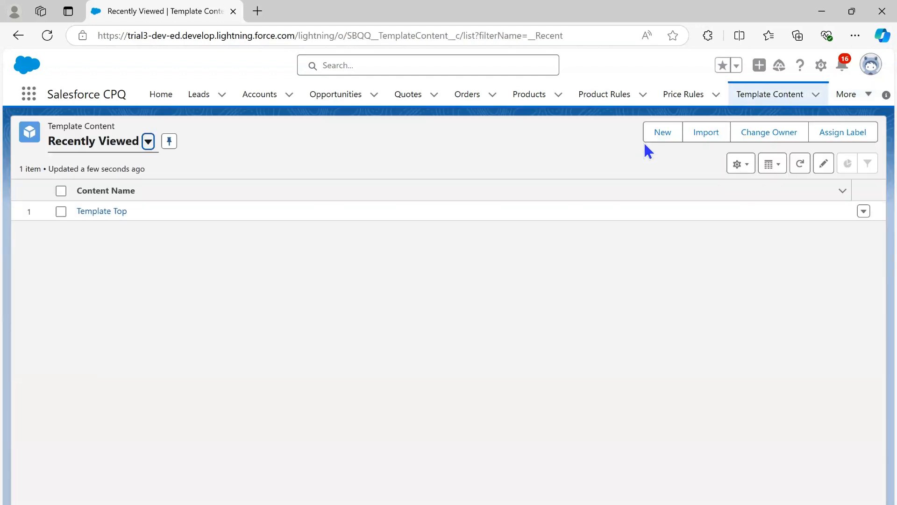
{"action": "left_click", "coordinate": [650, 133]}
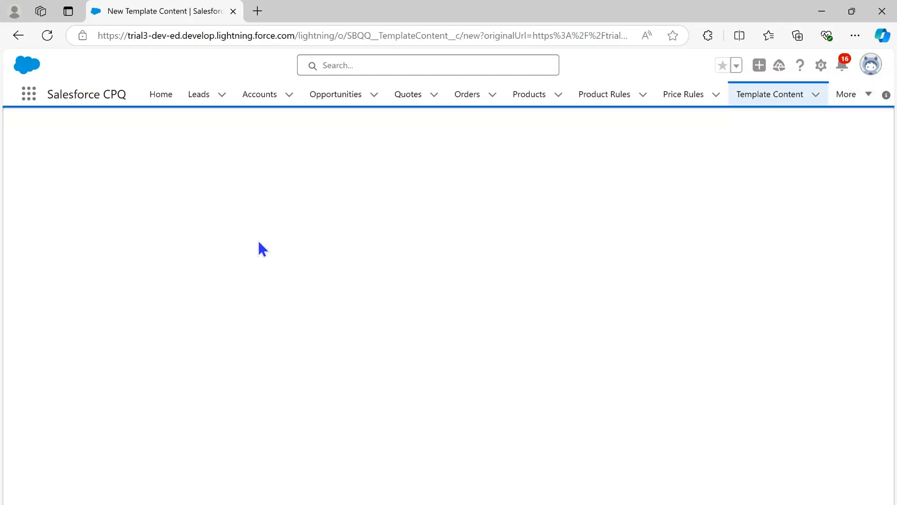
{"action": "left_click_drag", "start_coordinate": [70, 294], "coordinate": [74, 295]}
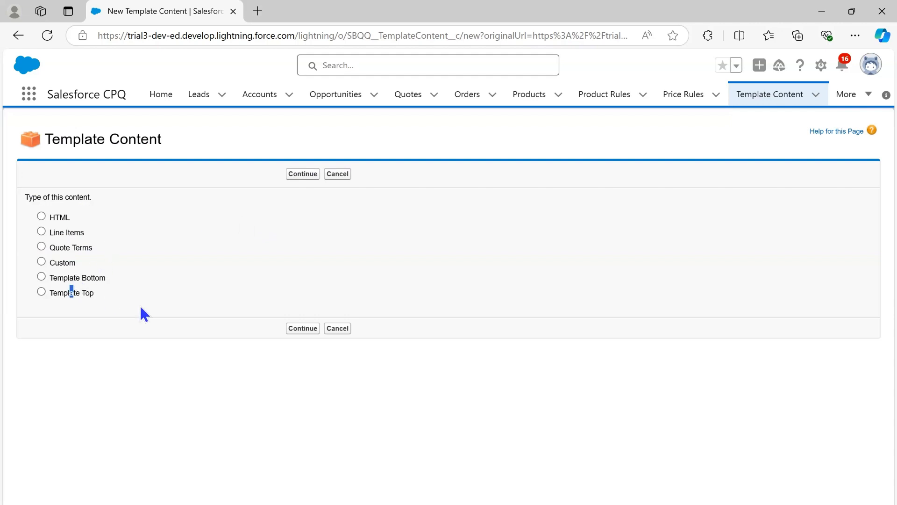
{"action": "left_click", "coordinate": [296, 327]}
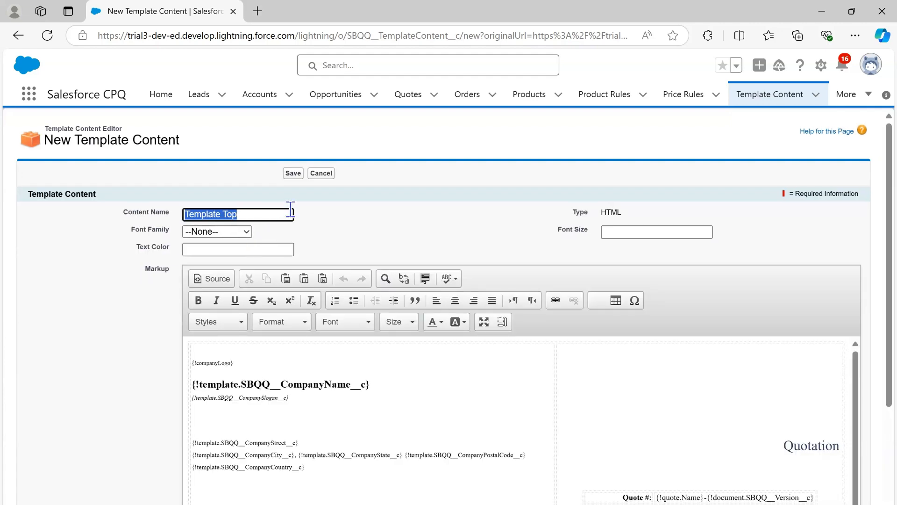
{"action": "type", "text": "TSB Header"}
{"action": "left_click", "coordinate": [293, 173]}
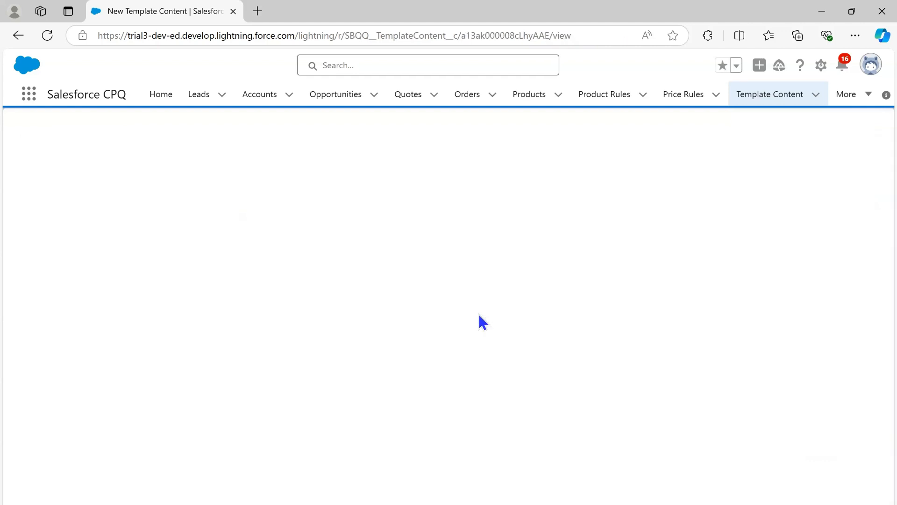
- Open the related records of the Template Small Business quote template
{"action": "left_click", "coordinate": [868, 99]}
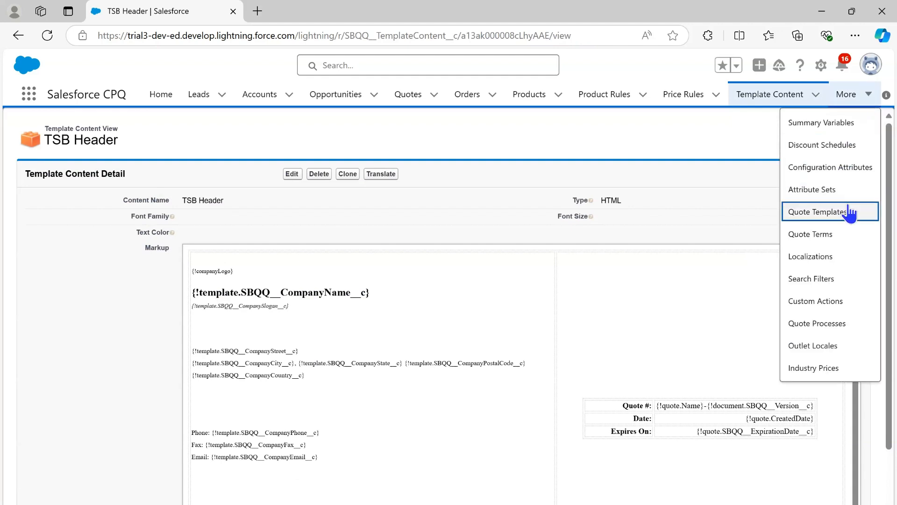
{"action": "left_click", "coordinate": [851, 210]}
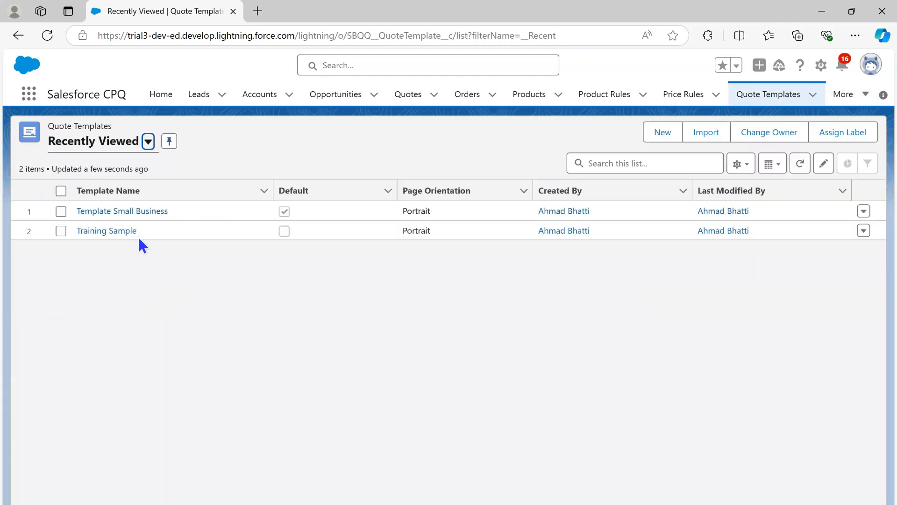
{"action": "left_click", "coordinate": [135, 211]}
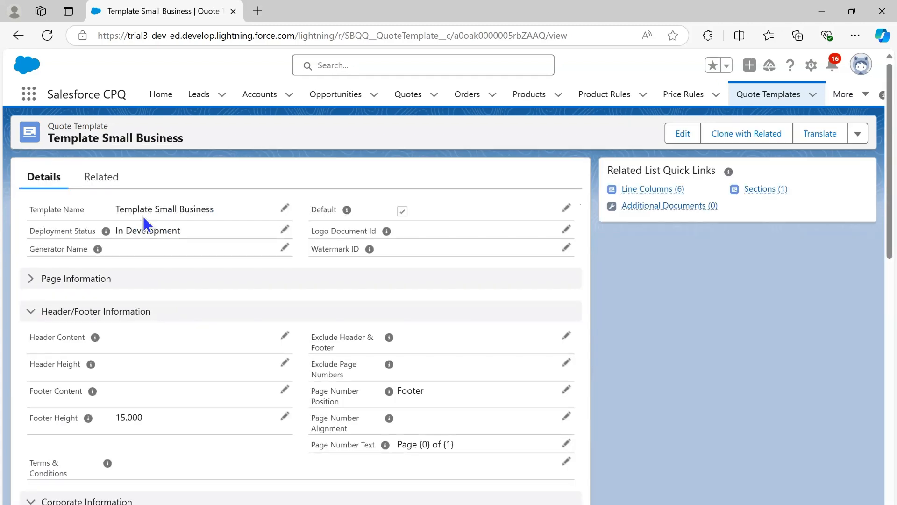
{"action": "left_click", "coordinate": [104, 178]}
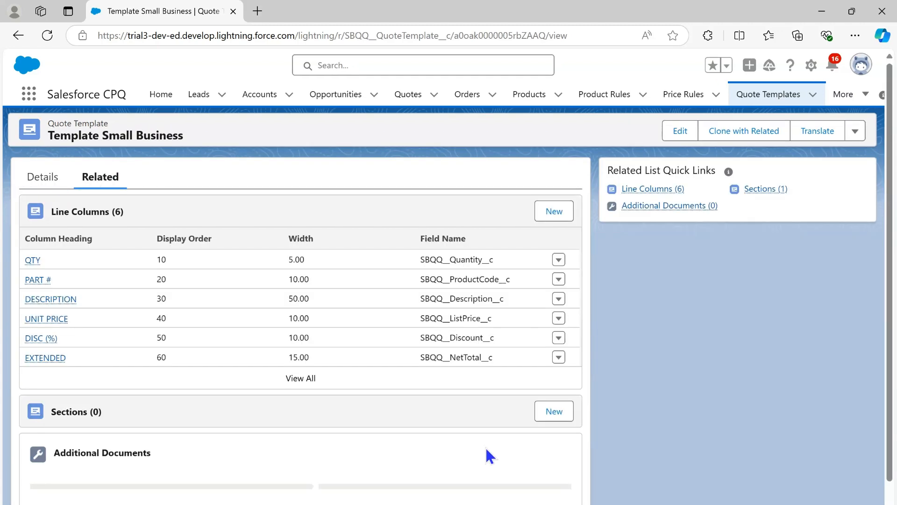
- Add a template section named TSB Header Section with TSB Header as its content and display order 10
{"action": "left_click", "coordinate": [565, 409]}
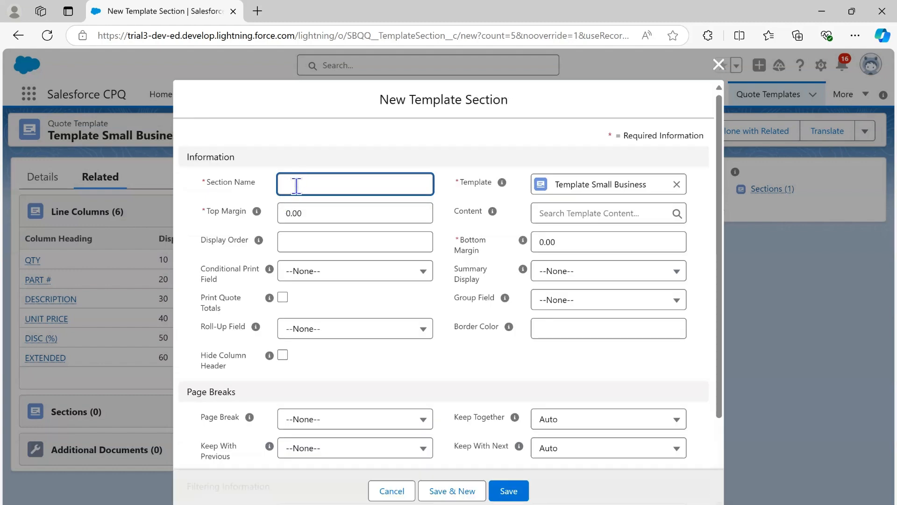
{"action": "type", "text": "TSL Header "}
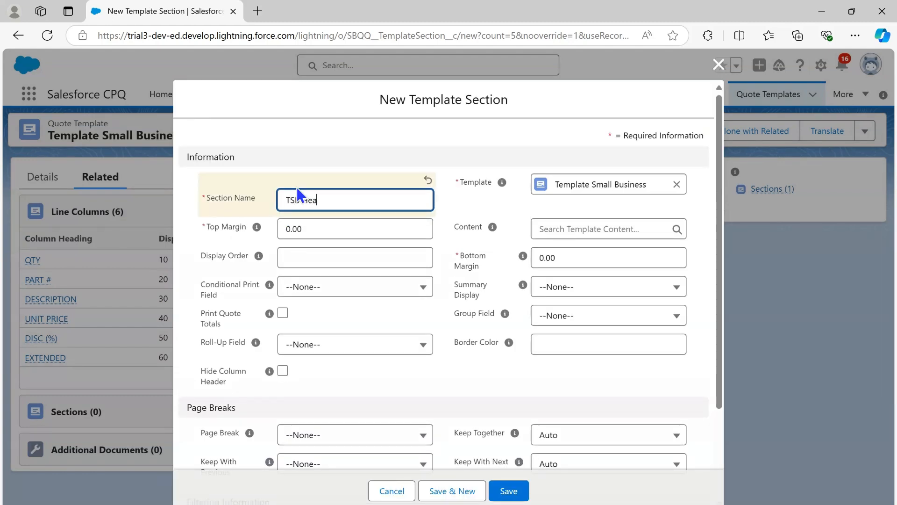
{"action": "type", "text": "Section"}
{"action": "left_click", "coordinate": [655, 229]}
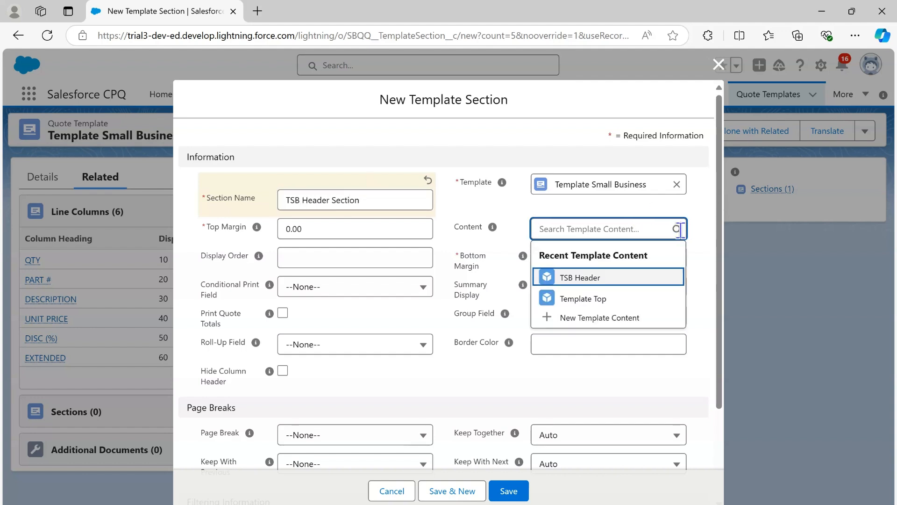
{"action": "left_click", "coordinate": [603, 281]}
{"action": "left_click", "coordinate": [369, 271]}
{"action": "type", "text": "10"}
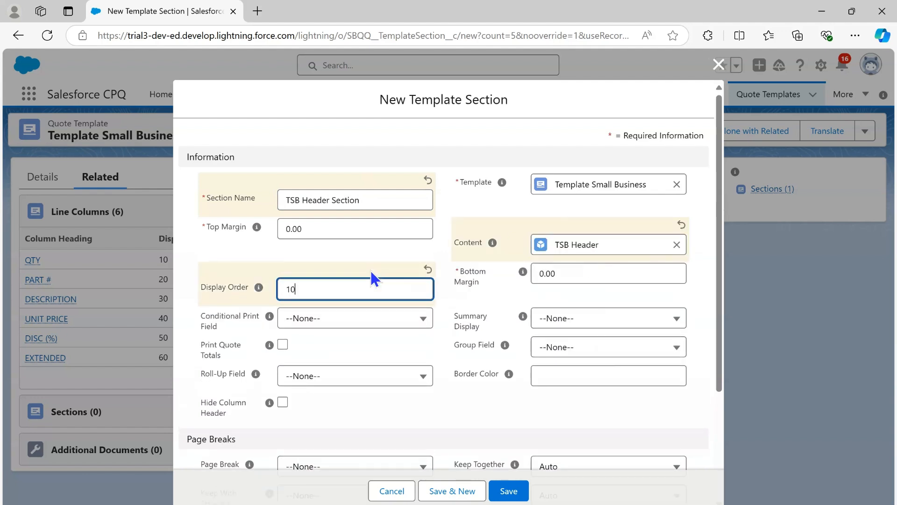
{"action": "left_click", "coordinate": [509, 492]}
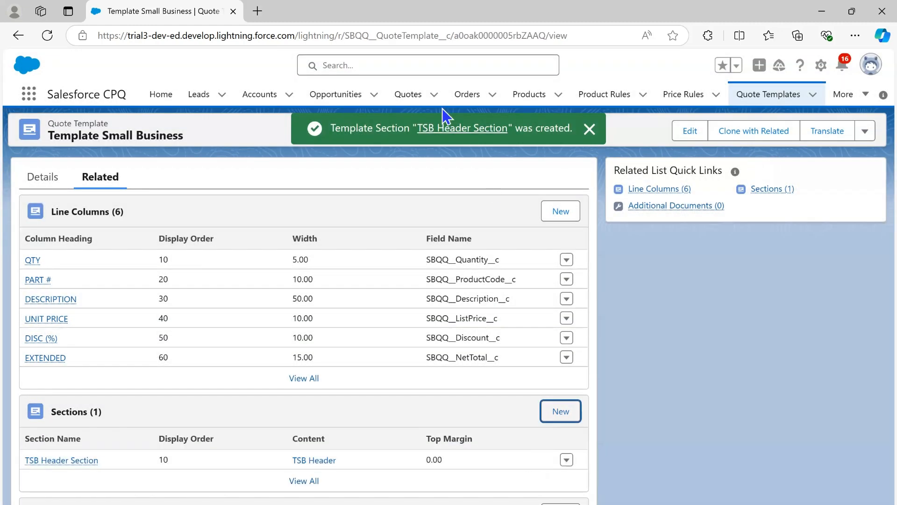
- Preview the primary quote's document with Template Small Business and examine the header section's layout
{"action": "left_click", "coordinate": [413, 98]}
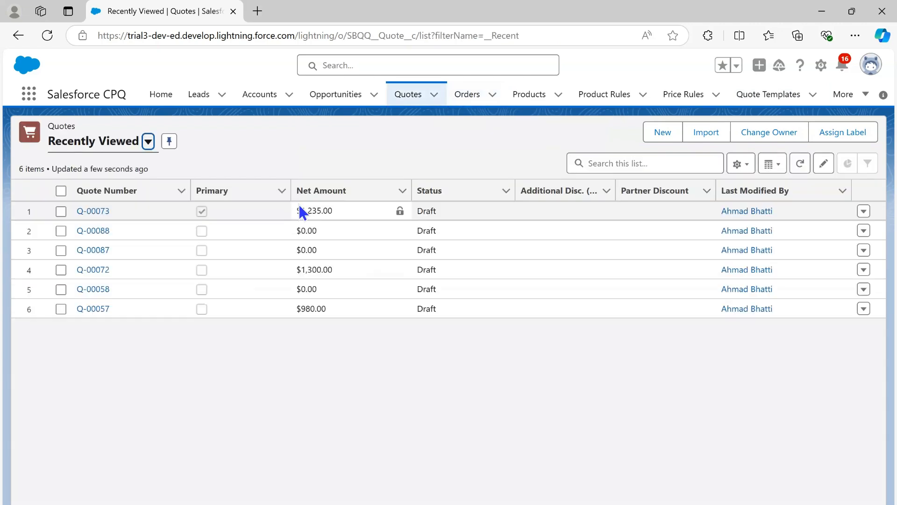
{"action": "left_click", "coordinate": [96, 211]}
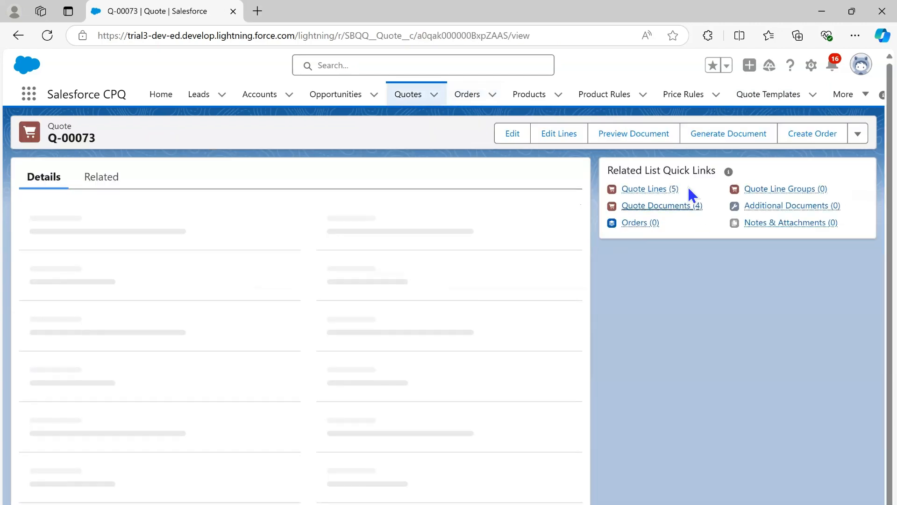
{"action": "left_click", "coordinate": [640, 136]}
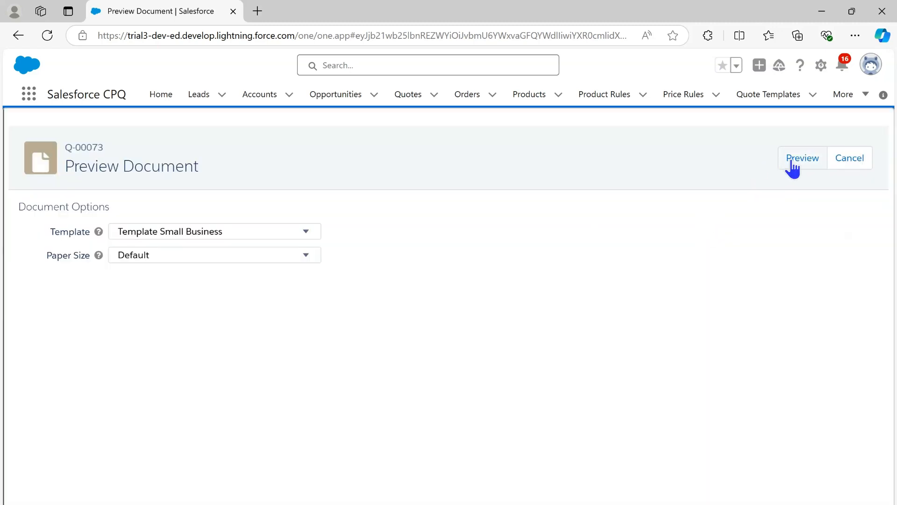
{"action": "left_click", "coordinate": [796, 160]}
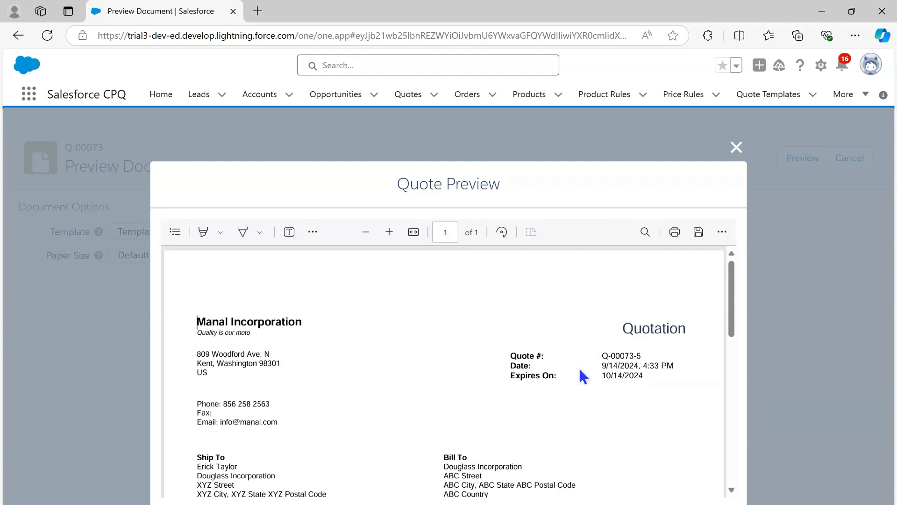
{"action": "scroll", "coordinate": [580, 374], "scroll_direction": "down", "scroll_amount": 5}
{"action": "scroll", "coordinate": [573, 385], "scroll_direction": "up", "scroll_amount": 2}
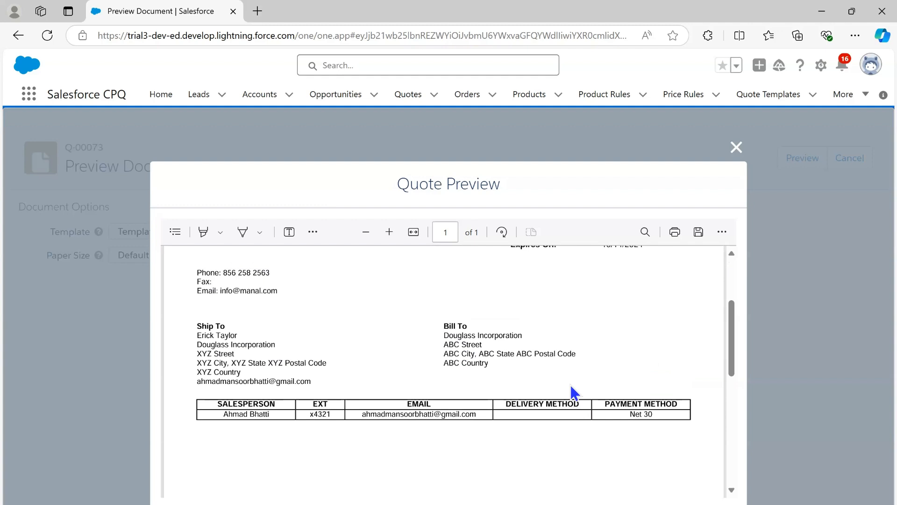
{"action": "scroll", "coordinate": [571, 386], "scroll_direction": "down", "scroll_amount": 6}
{"action": "scroll", "coordinate": [571, 387], "scroll_direction": "up", "scroll_amount": 10}
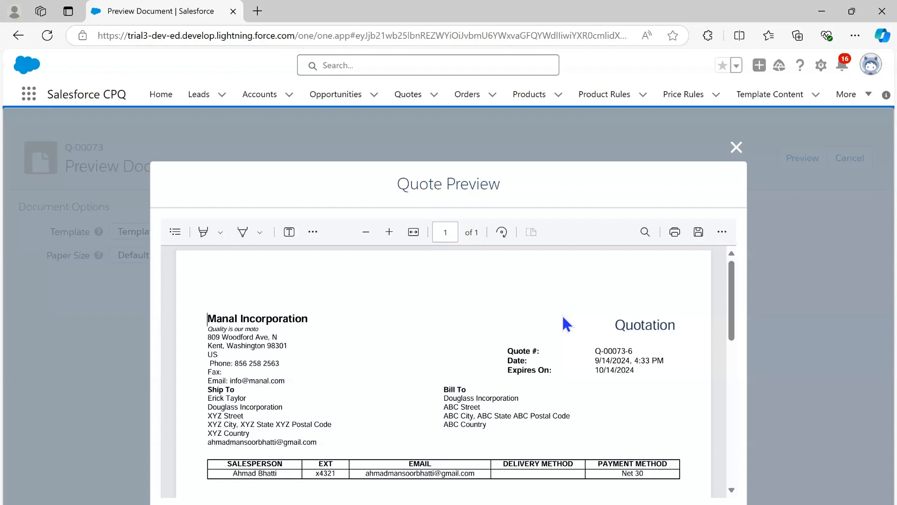
- Create and save a template content record of type Template Bottom, named TSB Bottom Content
{"action": "left_click", "coordinate": [774, 97]}
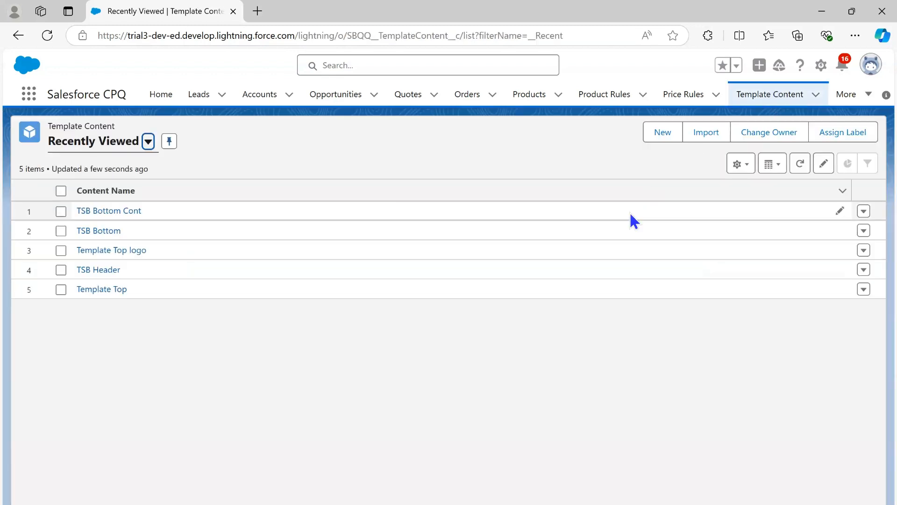
{"action": "left_click", "coordinate": [662, 135]}
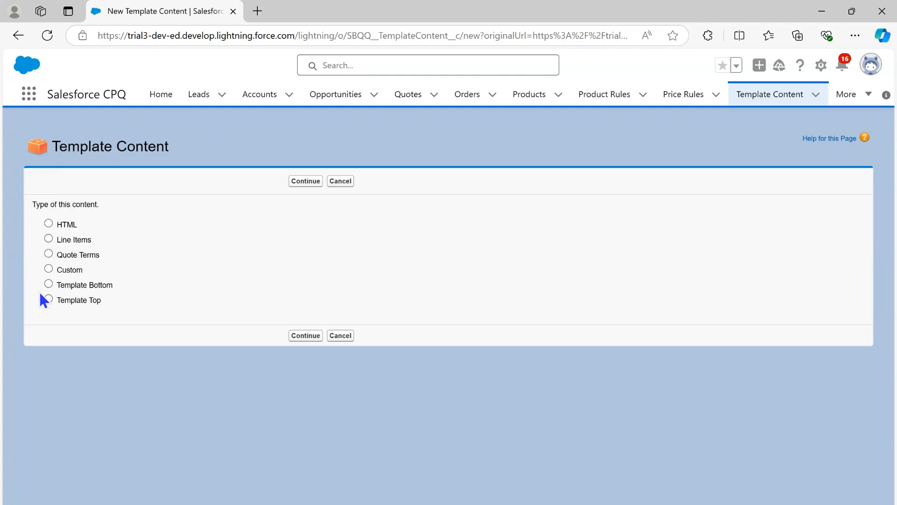
{"action": "left_click", "coordinate": [50, 281]}
{"action": "left_click", "coordinate": [310, 336]}
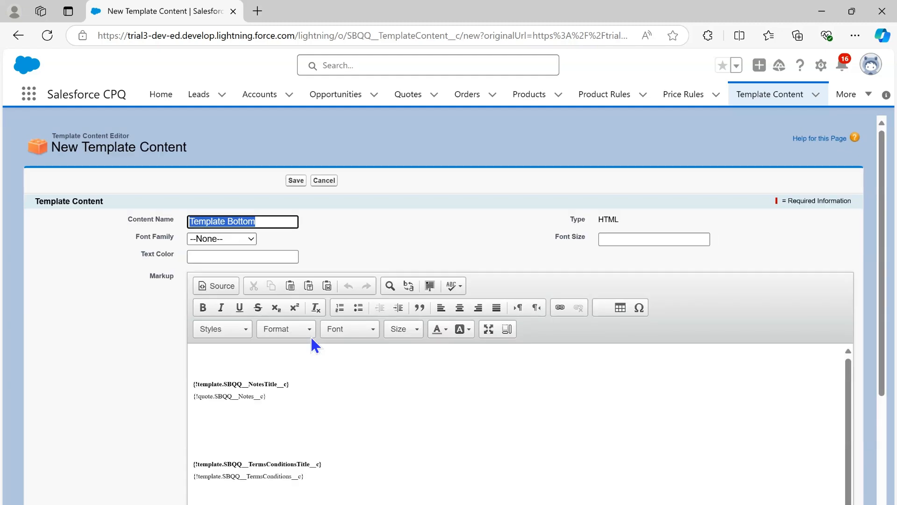
{"action": "scroll", "coordinate": [472, 420], "scroll_direction": "down", "scroll_amount": 1}
{"action": "scroll", "coordinate": [537, 436], "scroll_direction": "up", "scroll_amount": 1}
{"action": "type", "text": "TSB Bottom Cont"}
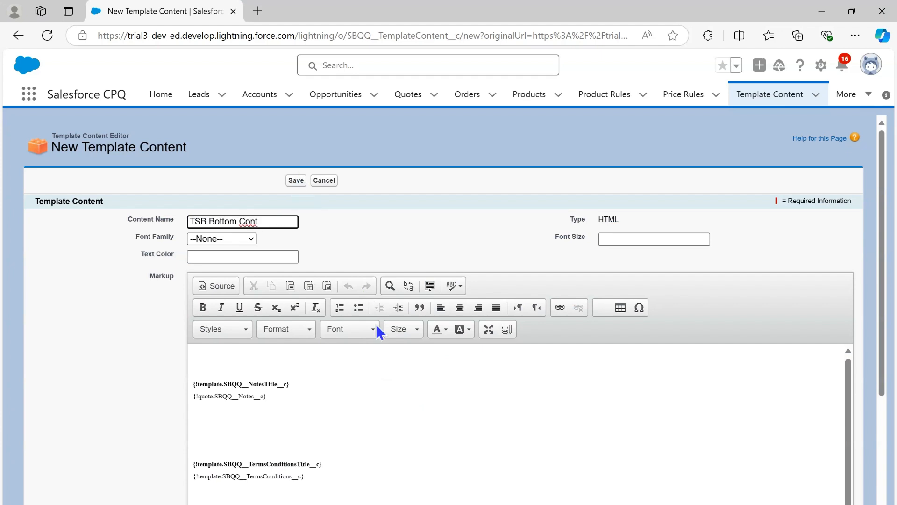
{"action": "type", "text": "ent"}
{"action": "left_click", "coordinate": [296, 180]}
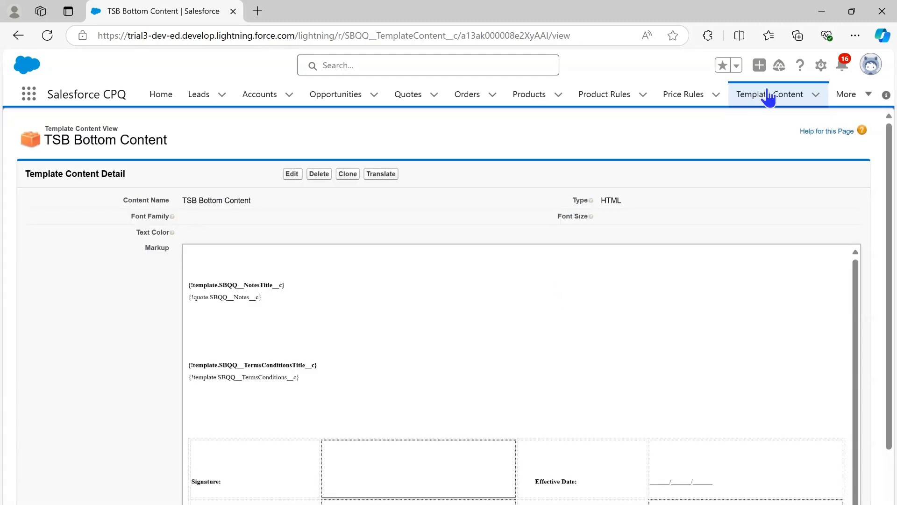
- Go to the quote templates and open the related records of Template Small Business
{"action": "left_click", "coordinate": [846, 94]}
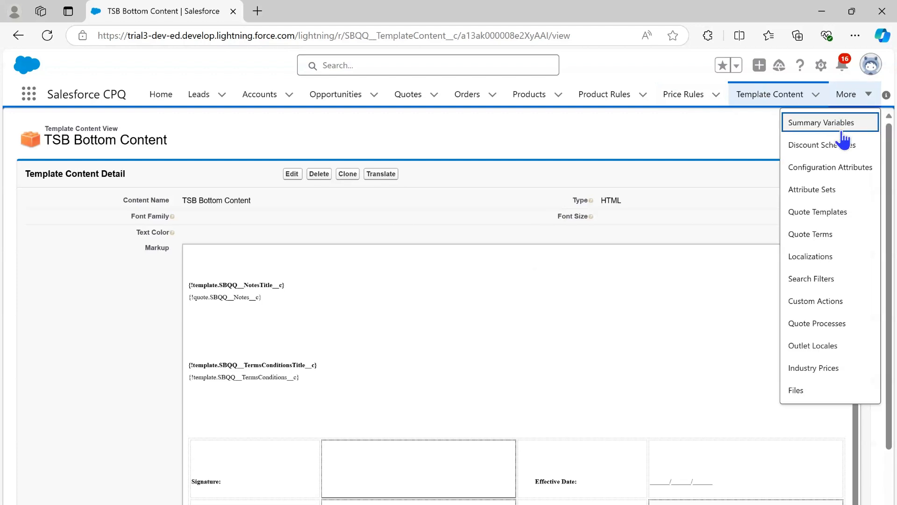
{"action": "left_click", "coordinate": [823, 212]}
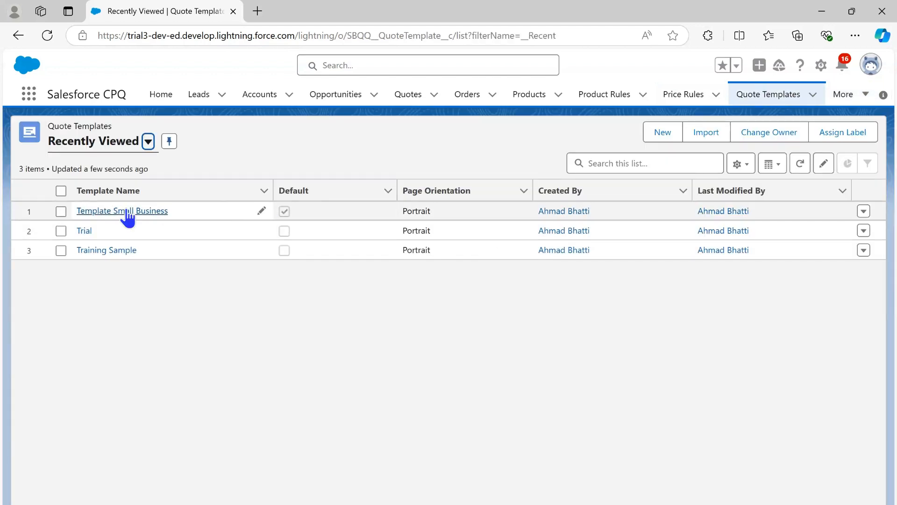
{"action": "left_click", "coordinate": [127, 212]}
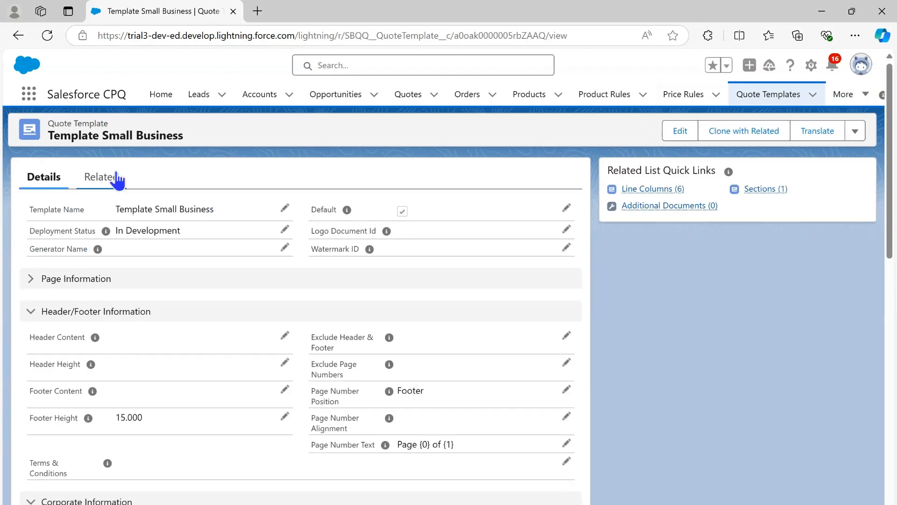
{"action": "left_click", "coordinate": [112, 178]}
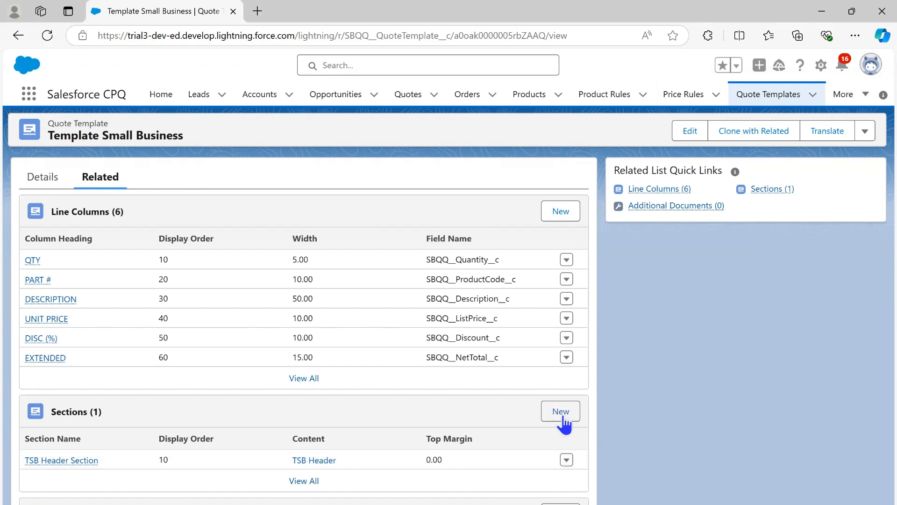
- Add a template section named TSB Bottom Section with TSB Bottom Content as its content and display order 20
{"action": "left_click", "coordinate": [564, 412]}
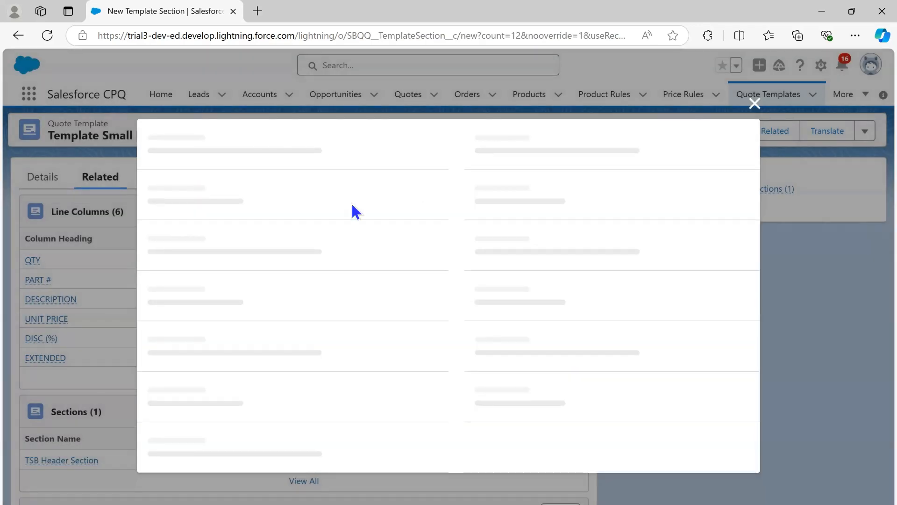
{"action": "type", "text": "TSB"}
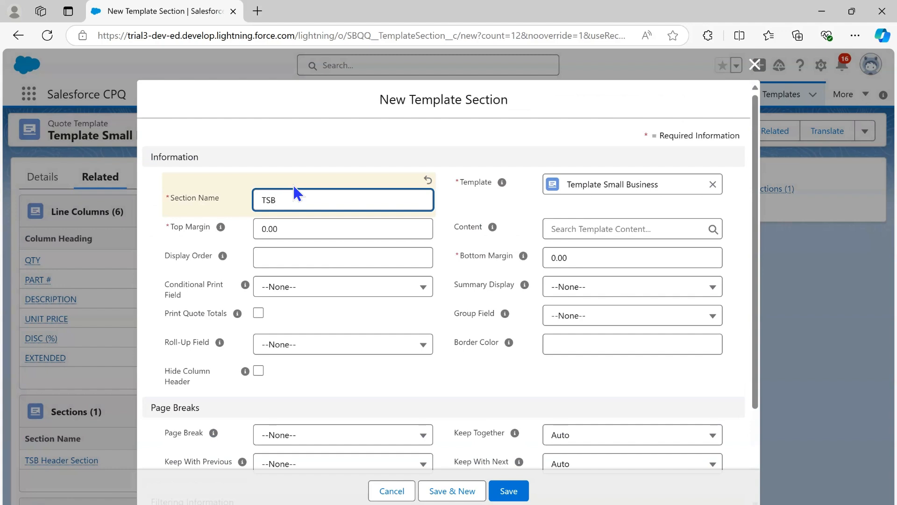
{"action": "type", "text": " Bottom Section"}
{"action": "left_click", "coordinate": [680, 231]}
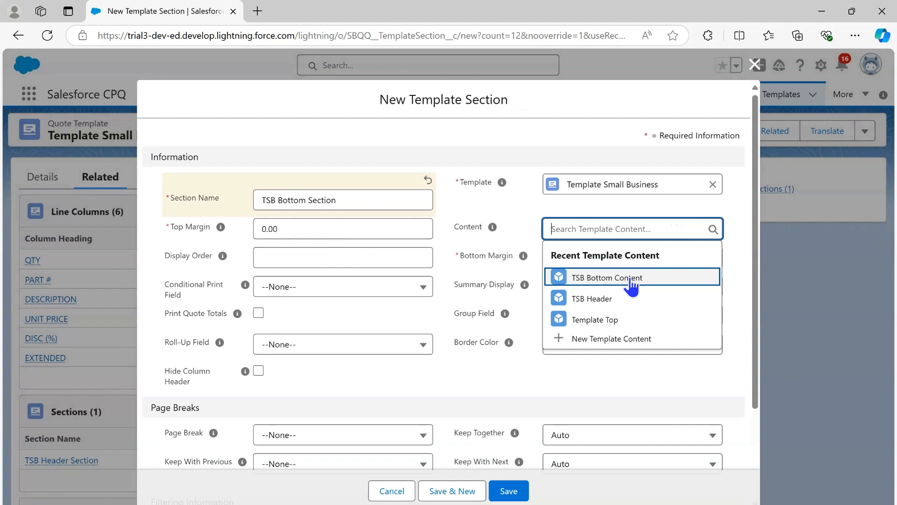
{"action": "left_click", "coordinate": [632, 278]}
{"action": "left_click", "coordinate": [308, 268]}
{"action": "type", "text": "20"}
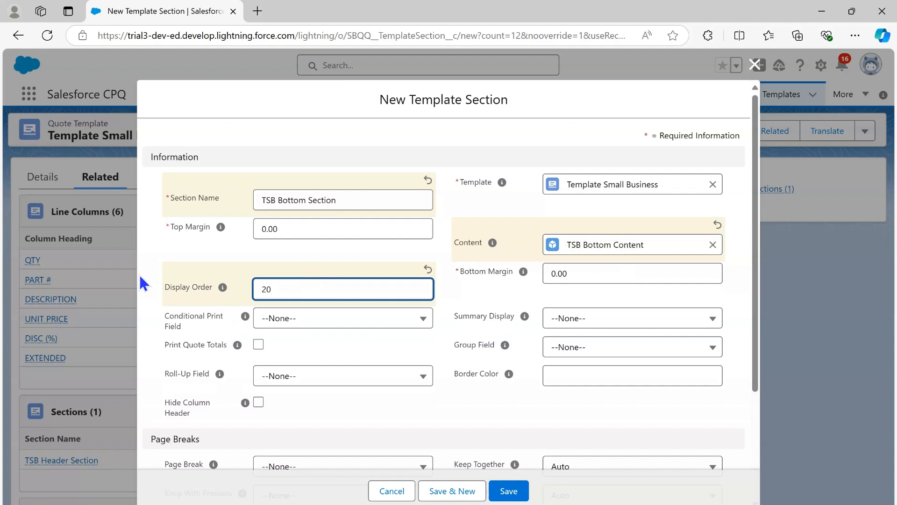
{"action": "left_click", "coordinate": [509, 491]}
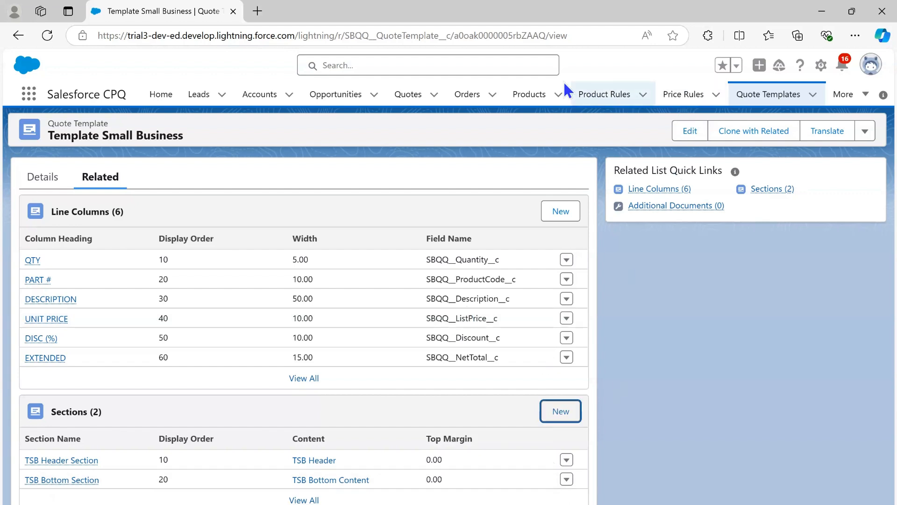
- Preview the primary quote's document with Template Small Business and examine the header and bottom sections
{"action": "left_click", "coordinate": [396, 97]}
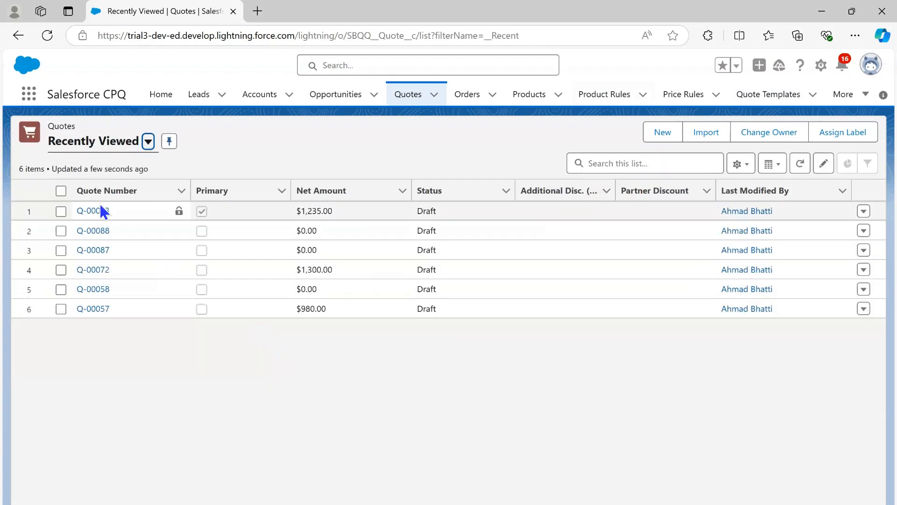
{"action": "left_click", "coordinate": [98, 212]}
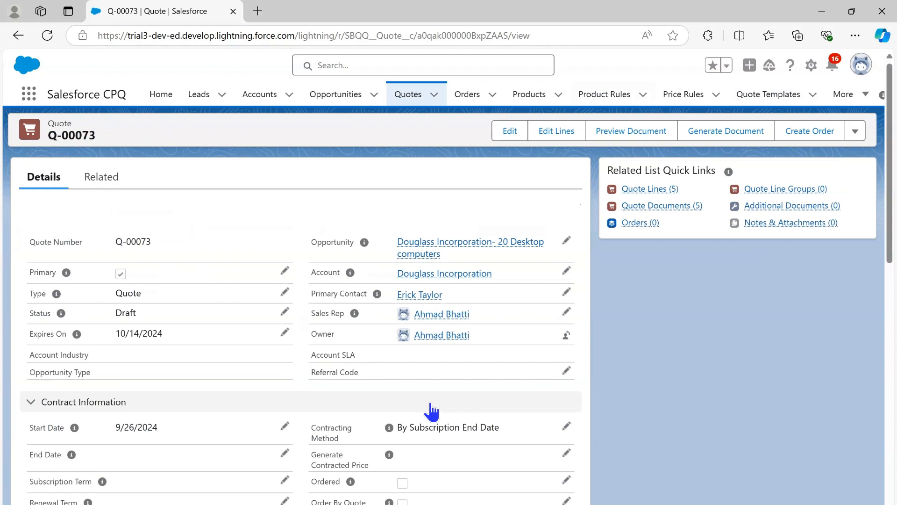
{"action": "left_click", "coordinate": [631, 135]}
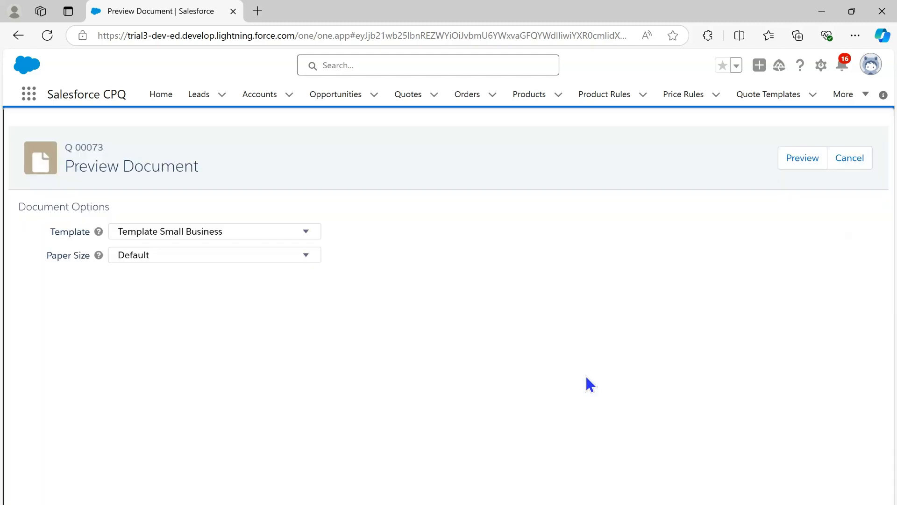
{"action": "left_click", "coordinate": [809, 161]}
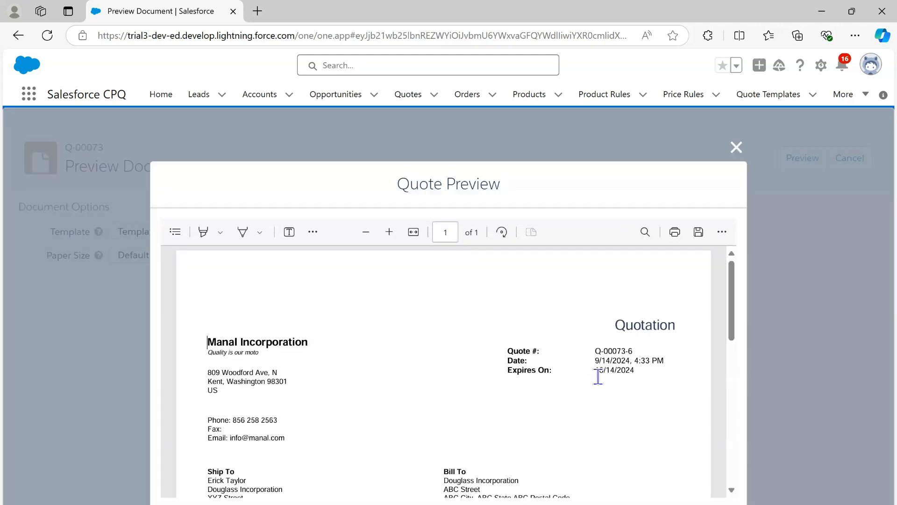
{"action": "scroll", "coordinate": [598, 376], "scroll_direction": "down", "scroll_amount": 1}
{"action": "scroll", "coordinate": [598, 377], "scroll_direction": "down", "scroll_amount": 7}
{"action": "scroll", "coordinate": [600, 377], "scroll_direction": "up", "scroll_amount": 2}
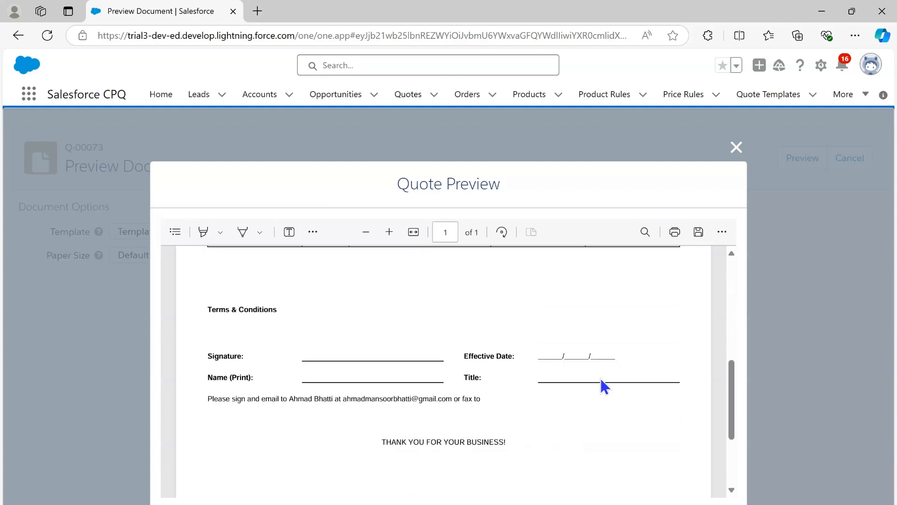
{"action": "scroll", "coordinate": [603, 386], "scroll_direction": "up", "scroll_amount": 8}
{"action": "scroll", "coordinate": [607, 384], "scroll_direction": "down", "scroll_amount": 10}
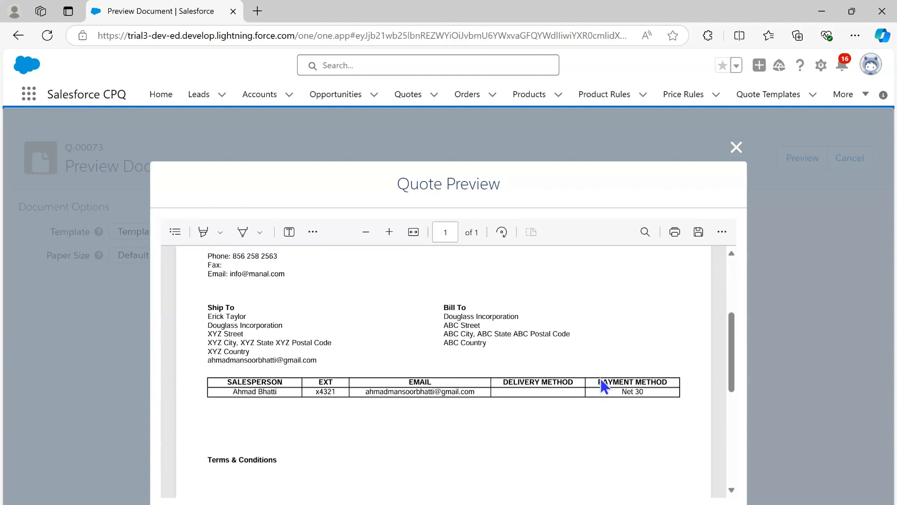
{"action": "scroll", "coordinate": [611, 383], "scroll_direction": "up", "scroll_amount": 10}
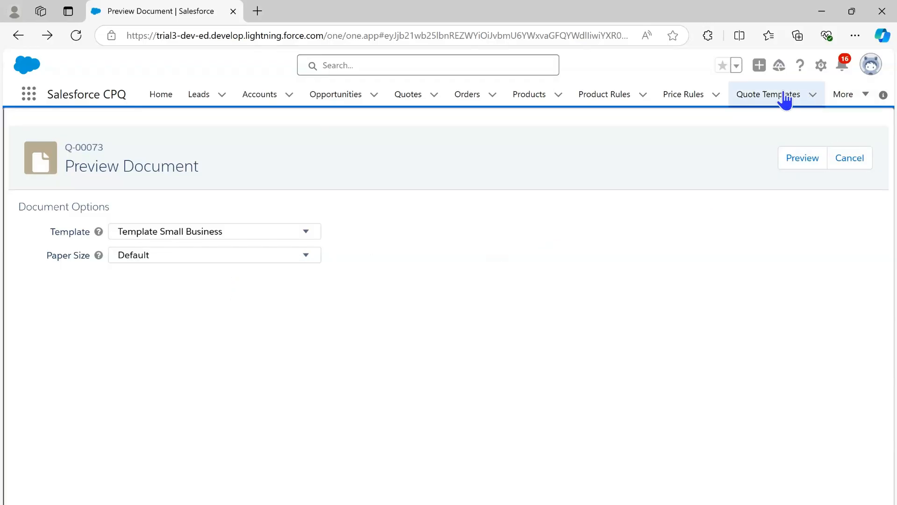
- Create and save a template content record of type Line Items, named TSB Line Items Cont, with the Standard table style
{"action": "left_click", "coordinate": [853, 96]}
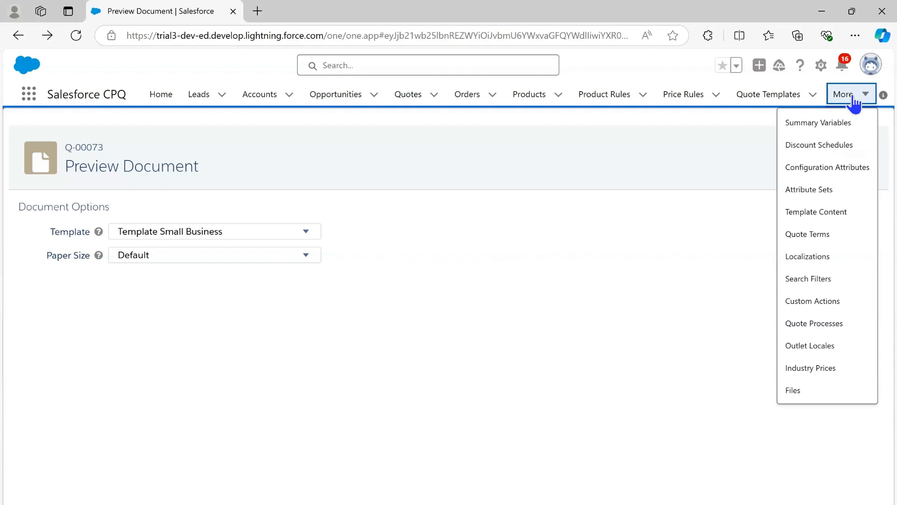
{"action": "left_click", "coordinate": [836, 214]}
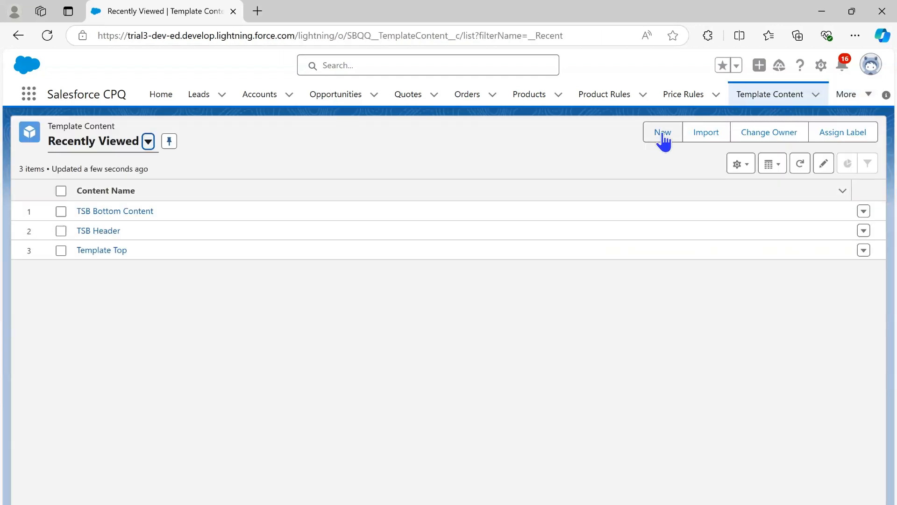
{"action": "left_click", "coordinate": [663, 134]}
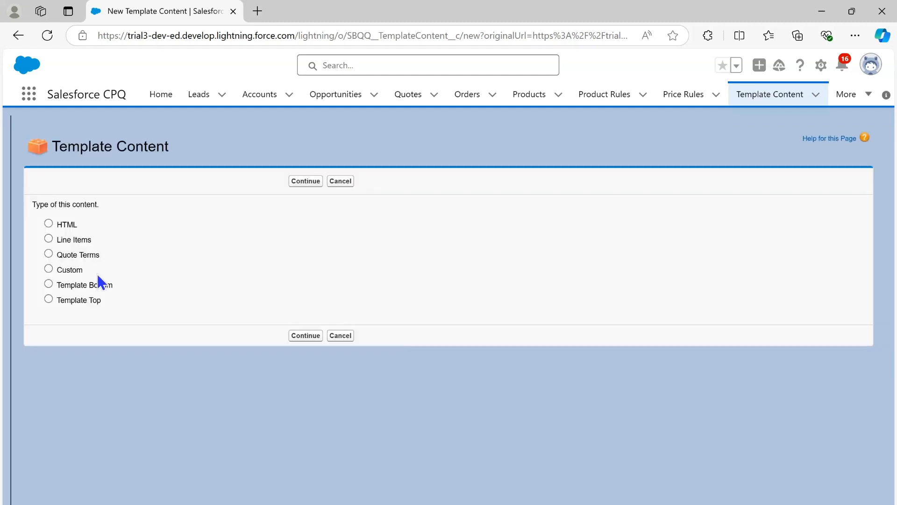
{"action": "left_click", "coordinate": [48, 238]}
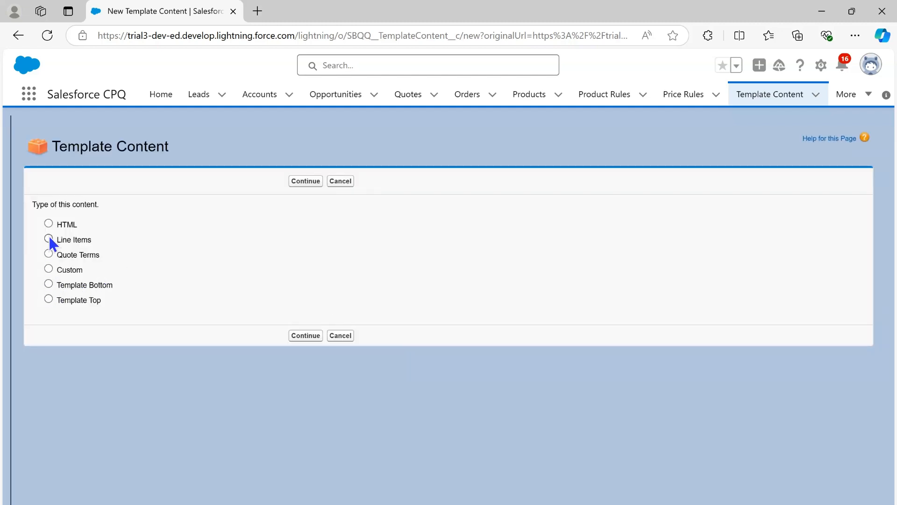
{"action": "left_click", "coordinate": [309, 182]}
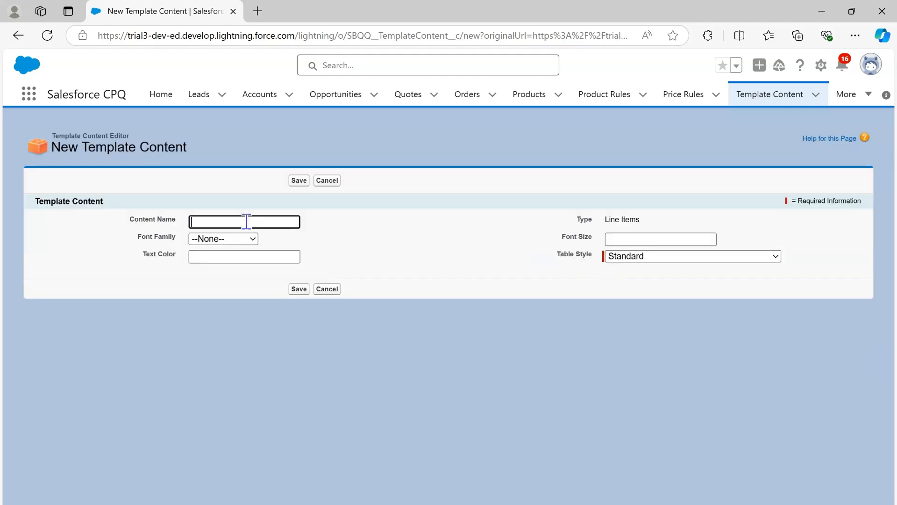
{"action": "type", "text": "TSB Line Items "}
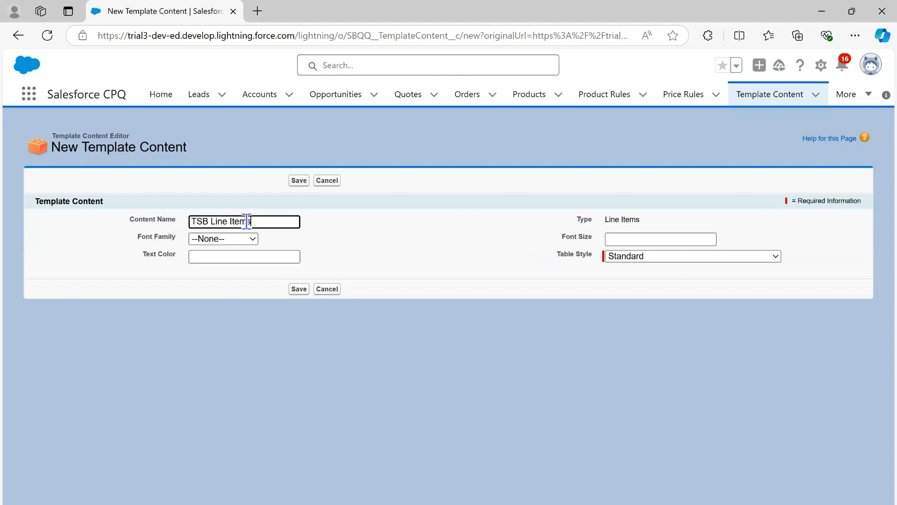
{"action": "type", "text": "Cont"}
{"action": "left_click", "coordinate": [297, 289]}
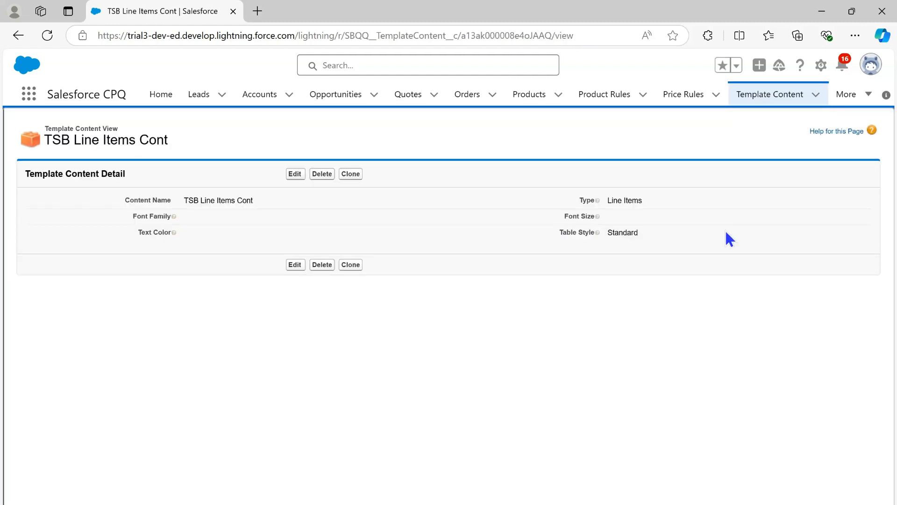
- Return to the Template Small Business quote template and open its related records
{"action": "left_click", "coordinate": [862, 94]}
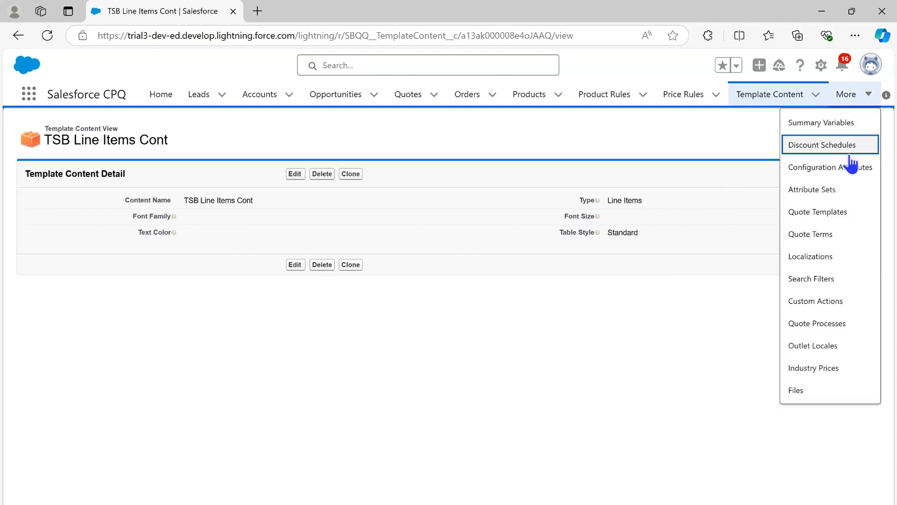
{"action": "left_click", "coordinate": [817, 213]}
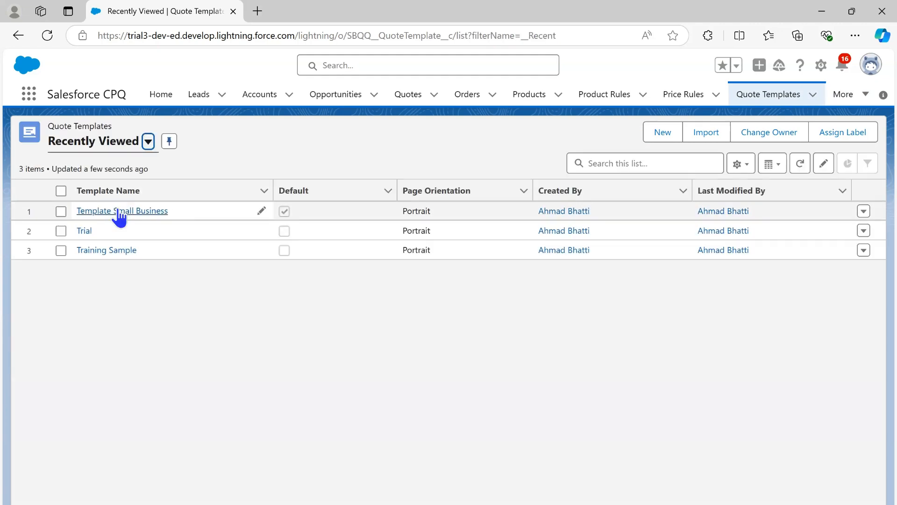
{"action": "left_click", "coordinate": [119, 211]}
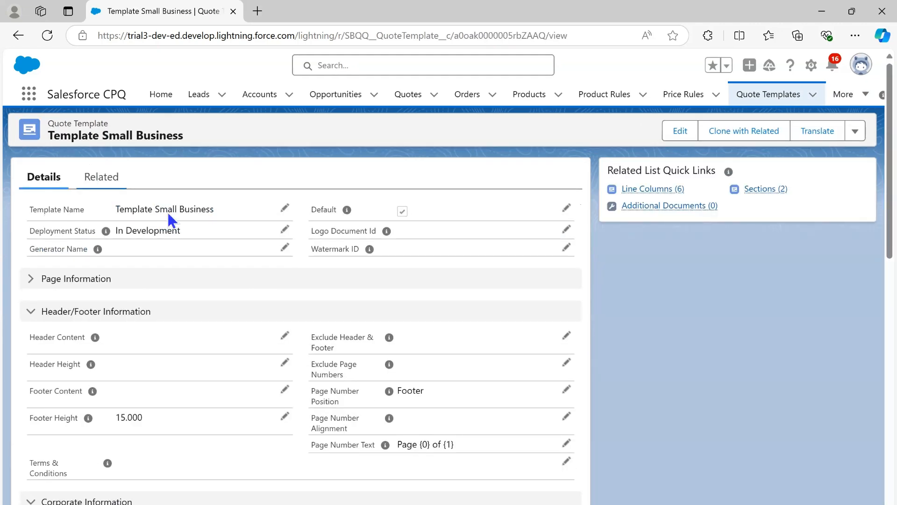
{"action": "left_click", "coordinate": [102, 184]}
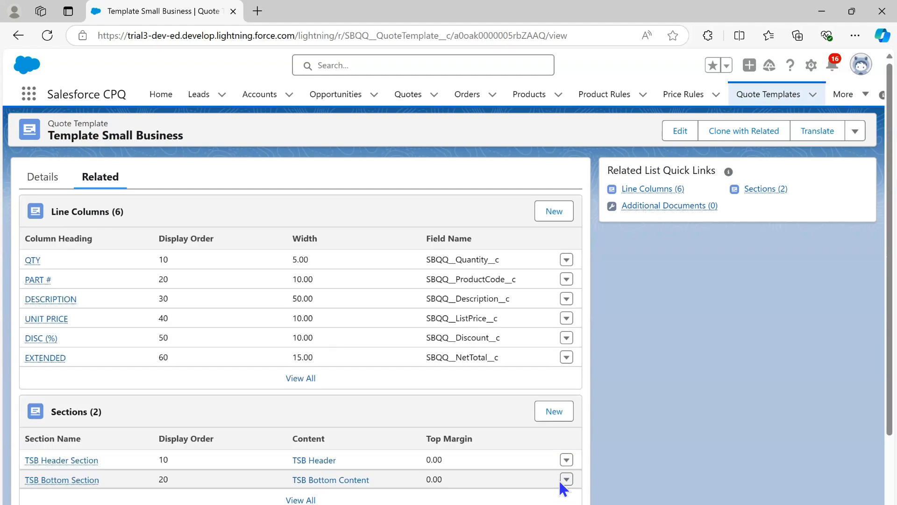
- Add a template section named TSB Line Item Section with TSB Line Items Cont as its content and display order 15
{"action": "left_click", "coordinate": [559, 411]}
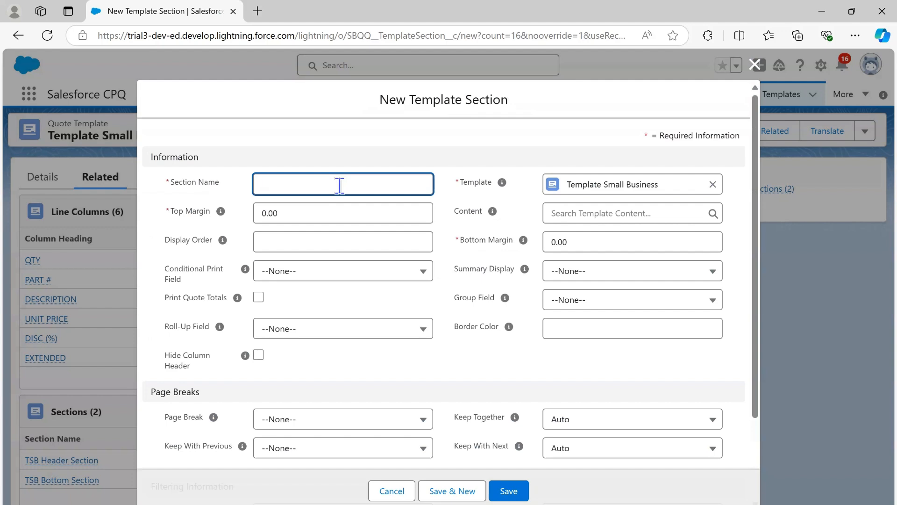
{"action": "type", "text": "TSB Line I"}
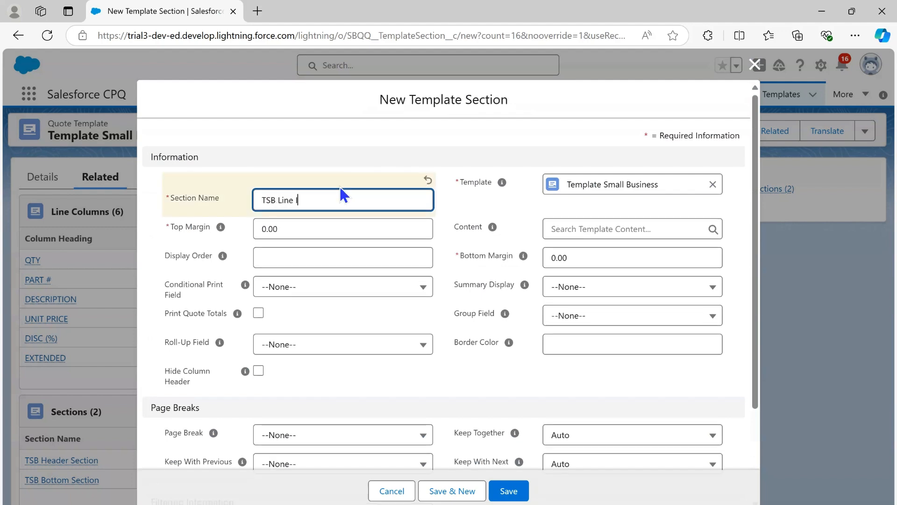
{"action": "type", "text": "tem Section"}
{"action": "left_click", "coordinate": [585, 229]}
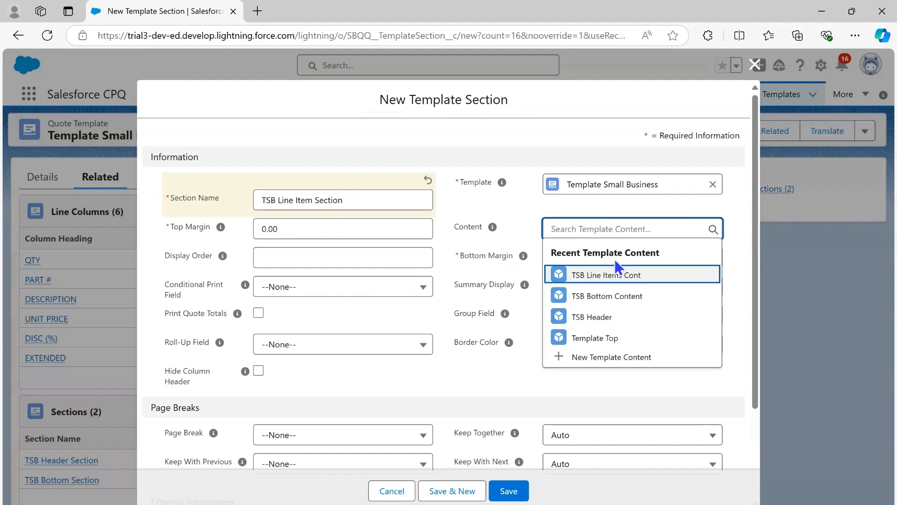
{"action": "left_click", "coordinate": [625, 277]}
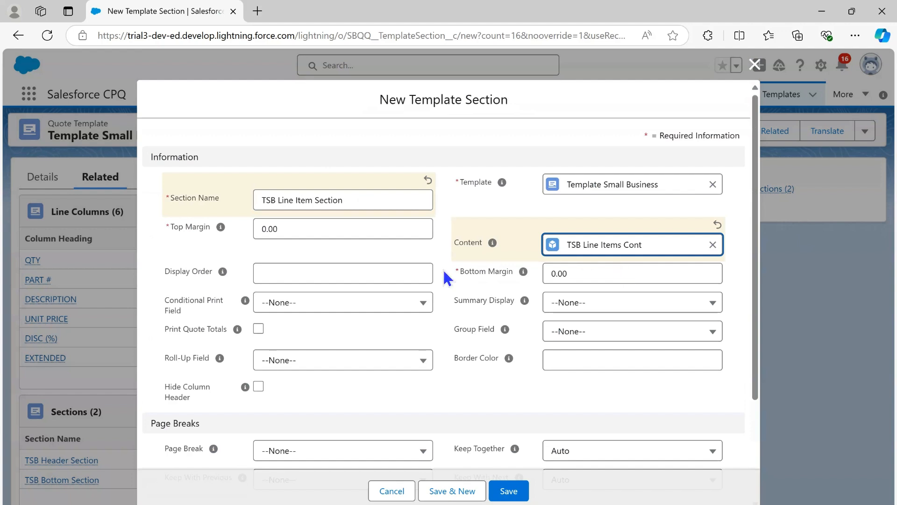
{"action": "left_click", "coordinate": [359, 272]}
{"action": "type", "text": "15"}
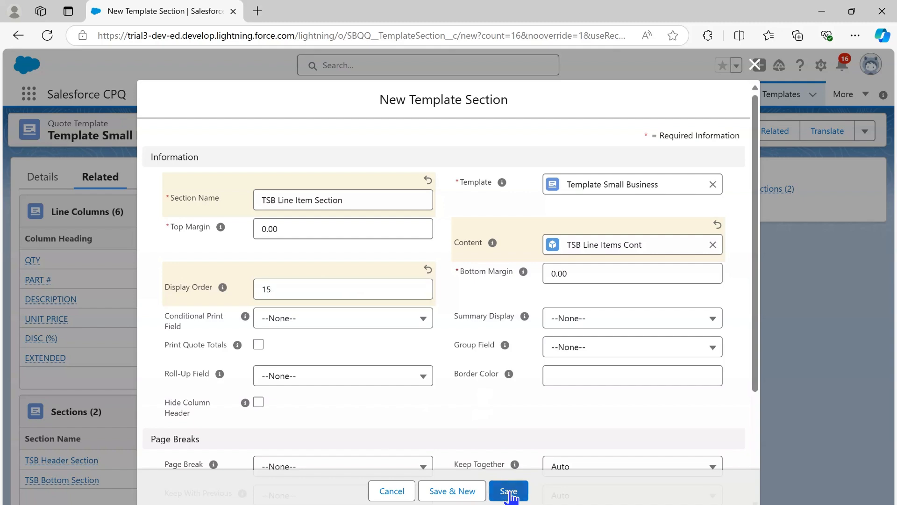
{"action": "left_click", "coordinate": [511, 496]}
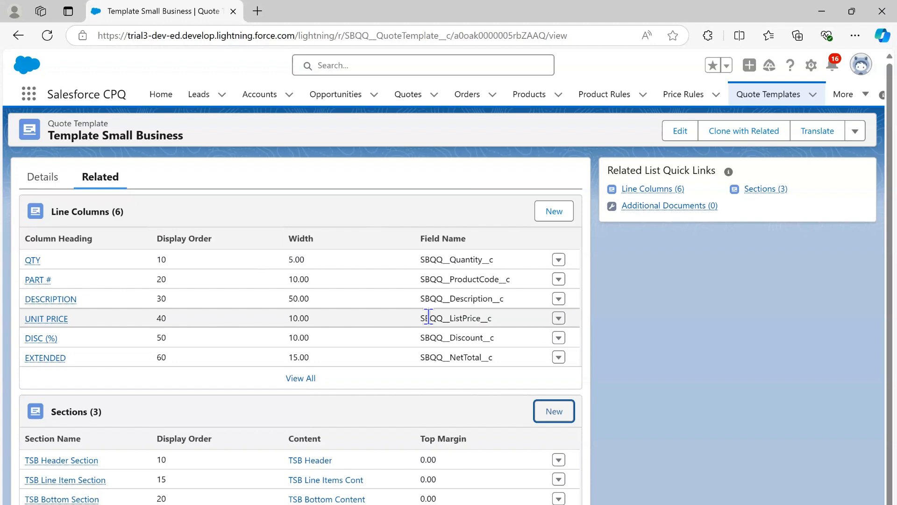
- Preview the primary quote's document with Template Small Business and examine the line items table and closing page
{"action": "left_click", "coordinate": [409, 95]}
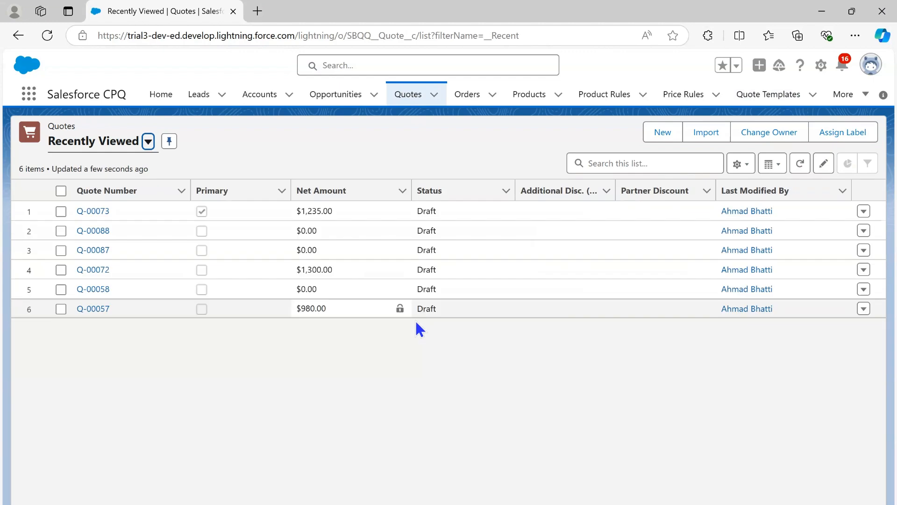
{"action": "left_click", "coordinate": [93, 211]}
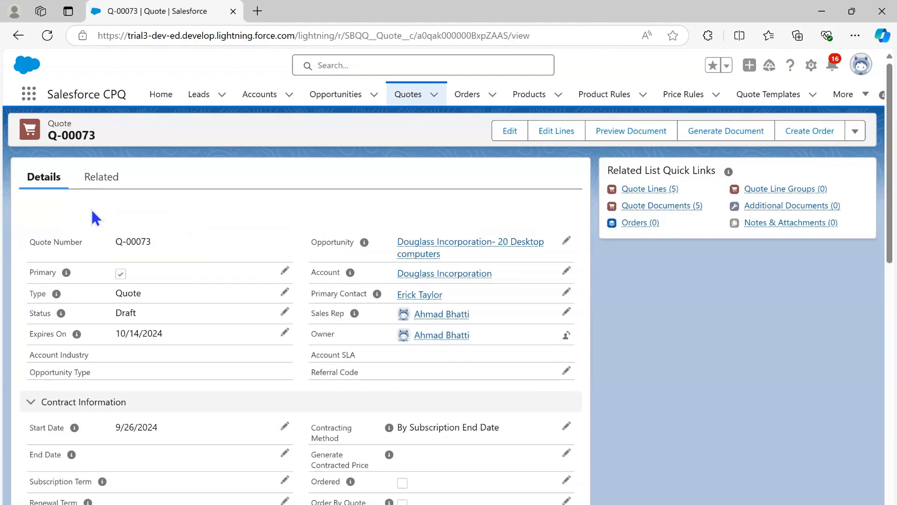
{"action": "left_click", "coordinate": [634, 134]}
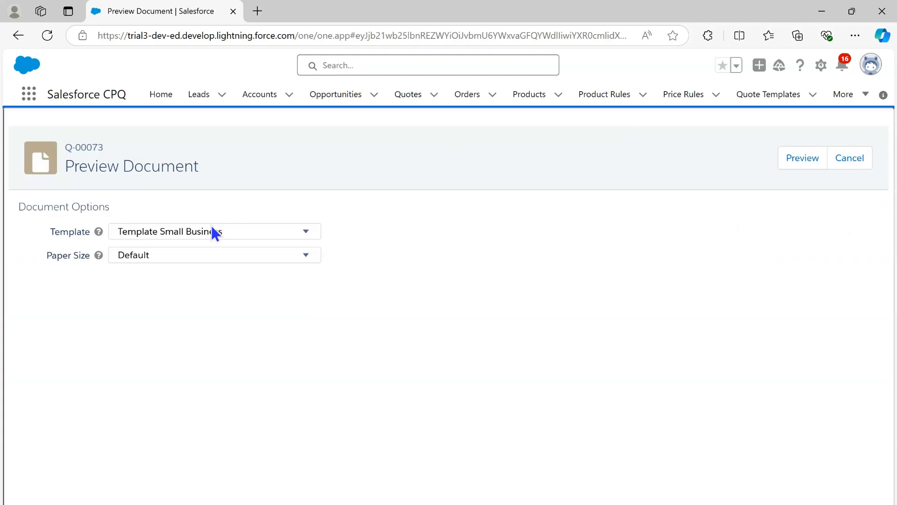
{"action": "left_click", "coordinate": [211, 228]}
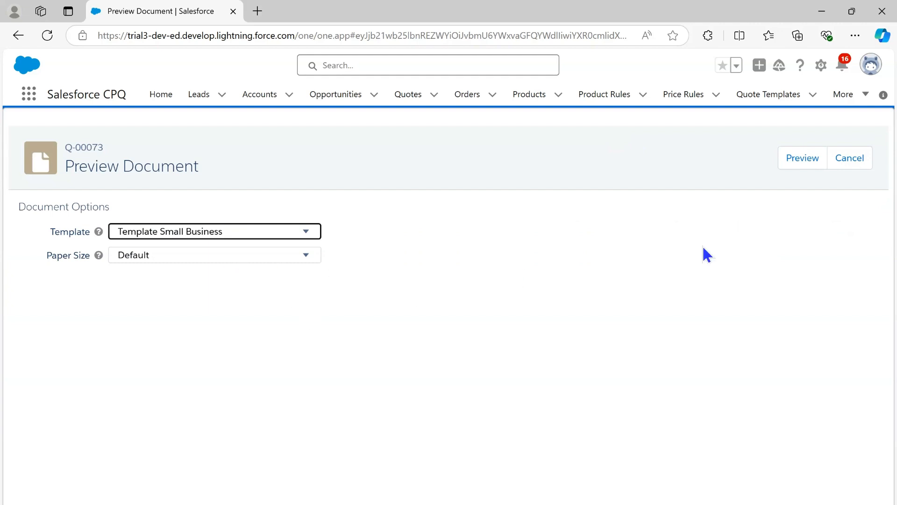
{"action": "left_click", "coordinate": [803, 168]}
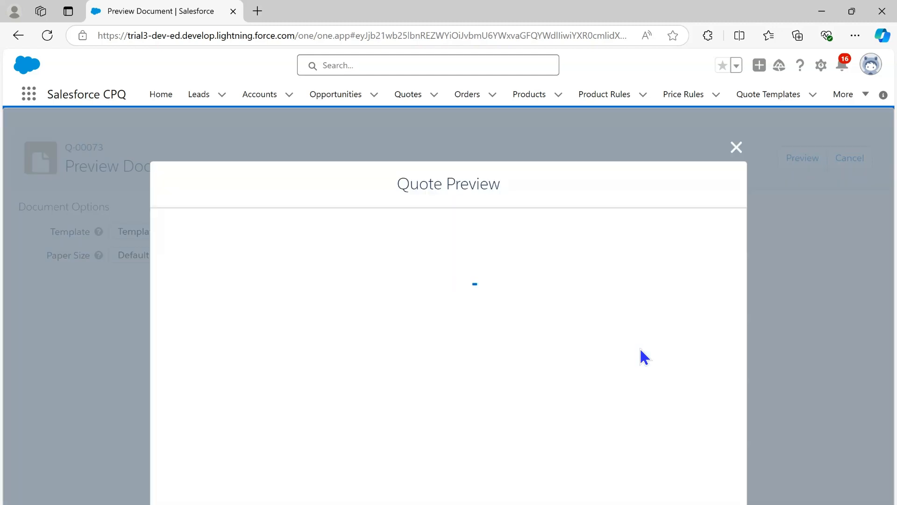
{"action": "scroll", "coordinate": [608, 356], "scroll_direction": "down", "scroll_amount": 5}
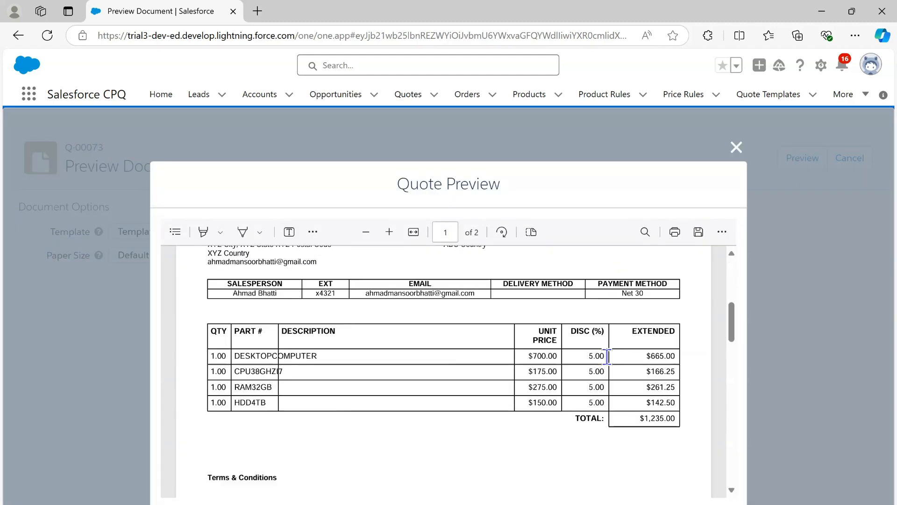
{"action": "scroll", "coordinate": [641, 455], "scroll_direction": "down", "scroll_amount": 10}
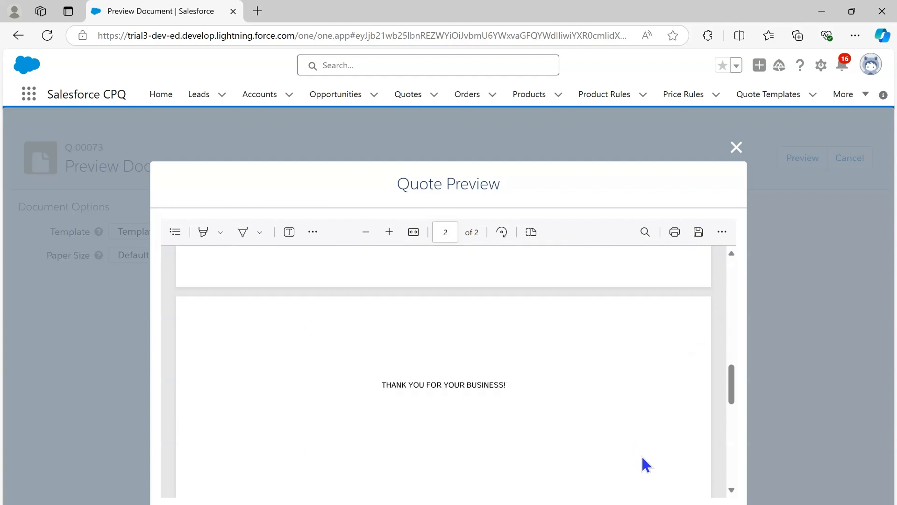
{"action": "scroll", "coordinate": [641, 453], "scroll_direction": "down", "scroll_amount": 3}
{"action": "scroll", "coordinate": [643, 450], "scroll_direction": "up", "scroll_amount": 15}
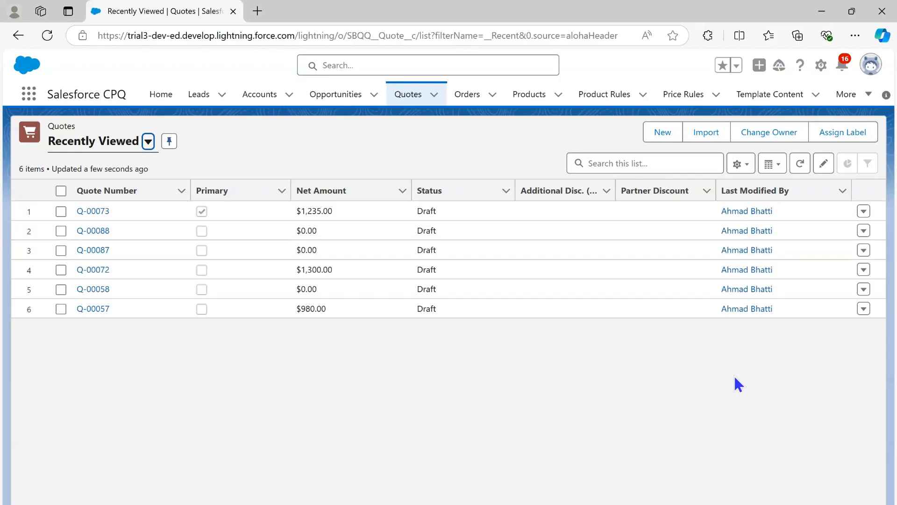
- Switch to Salesforce Classic and open the upload form for a new document
{"action": "left_click", "coordinate": [872, 67]}
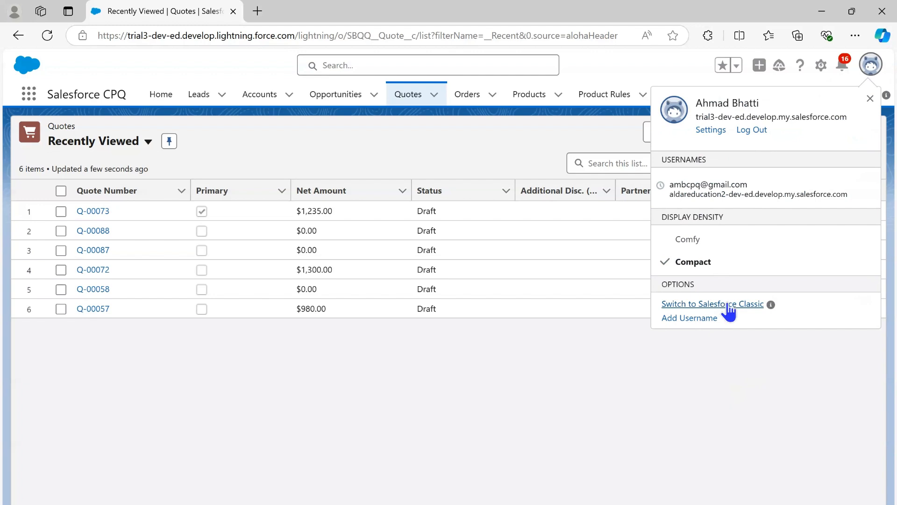
{"action": "left_click", "coordinate": [728, 304]}
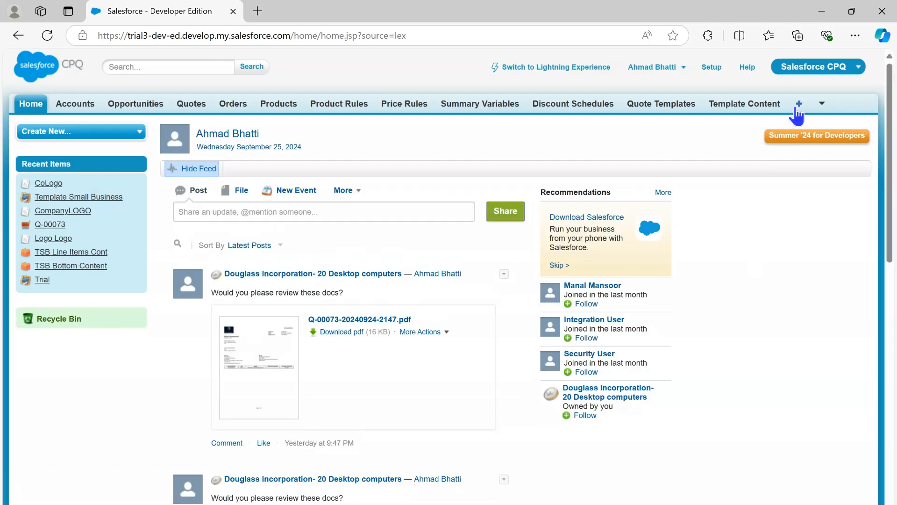
{"action": "left_click", "coordinate": [799, 107]}
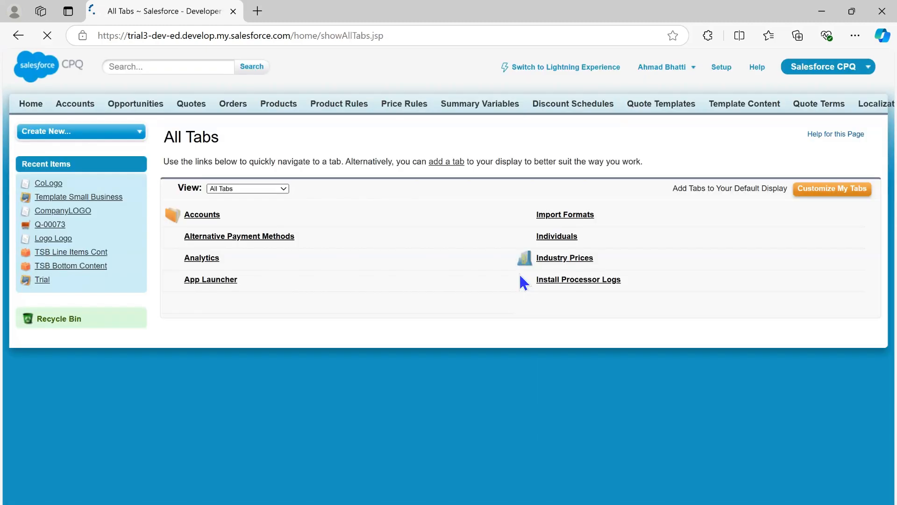
{"action": "scroll", "coordinate": [309, 351], "scroll_direction": "down", "scroll_amount": 9}
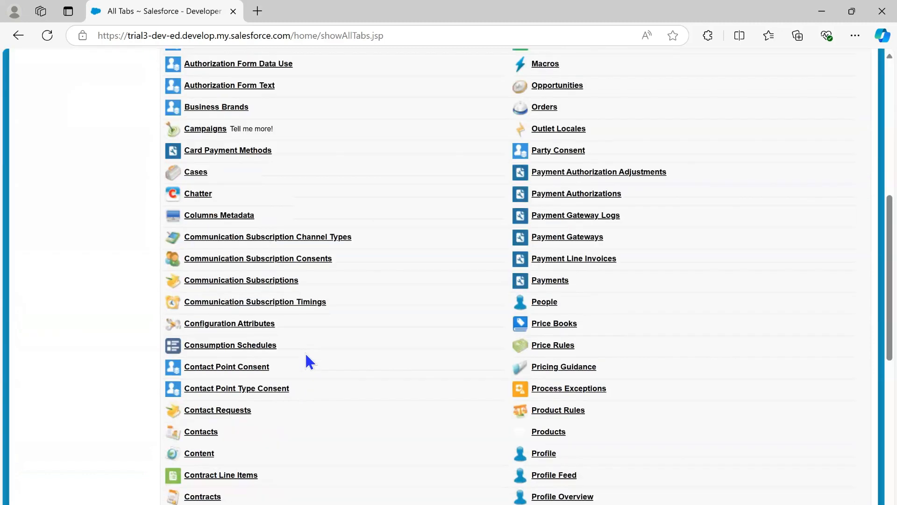
{"action": "scroll", "coordinate": [305, 352], "scroll_direction": "down", "scroll_amount": 8}
{"action": "scroll", "coordinate": [308, 362], "scroll_direction": "down", "scroll_amount": 1}
{"action": "left_click", "coordinate": [214, 423]}
{"action": "left_click", "coordinate": [393, 274]}
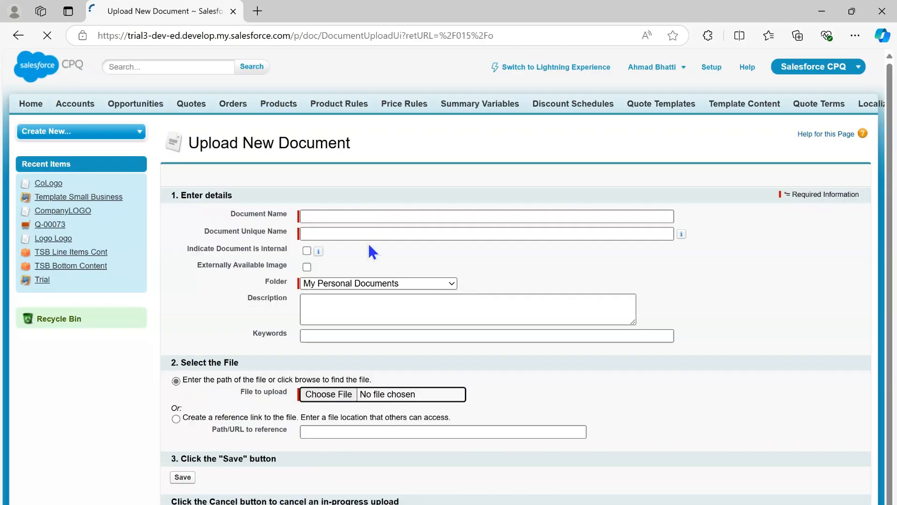
- Upload logo7.jpg as an externally available image document named LOGO2024 and save it
{"action": "type", "text": "LOGO"}
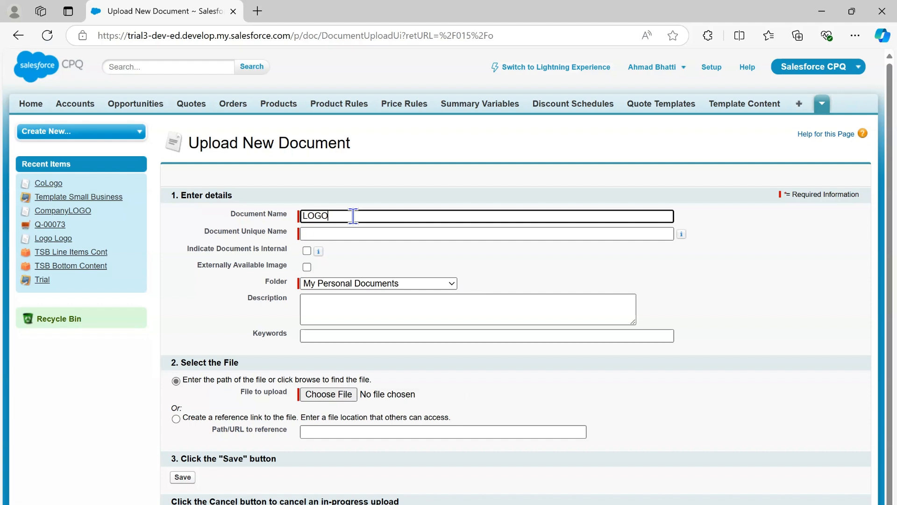
{"action": "type", "text": "2024"}
{"action": "key", "text": "Tab"}
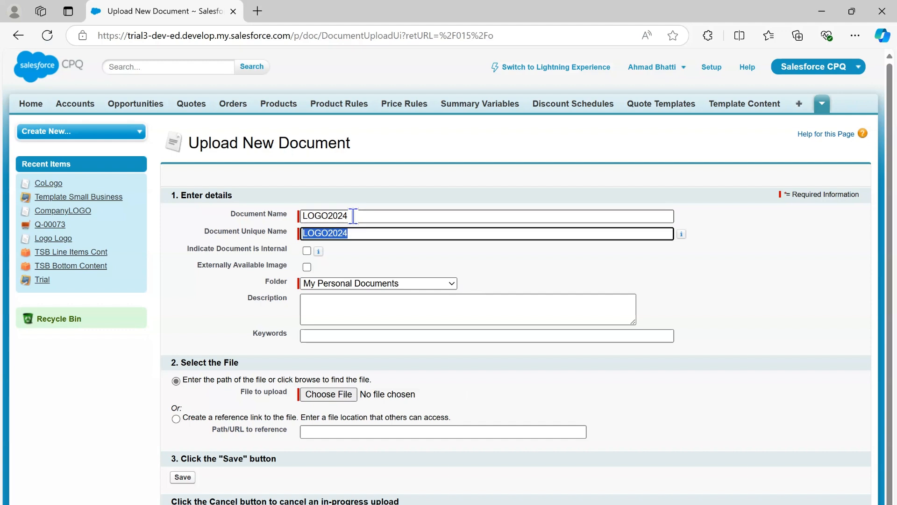
{"action": "left_click", "coordinate": [307, 268]}
{"action": "left_click", "coordinate": [329, 393]}
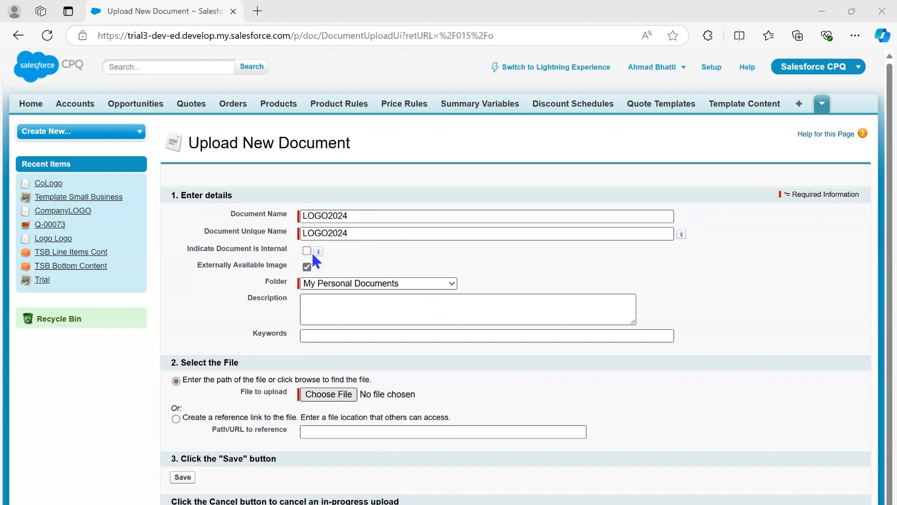
{"action": "left_click", "coordinate": [727, 316]}
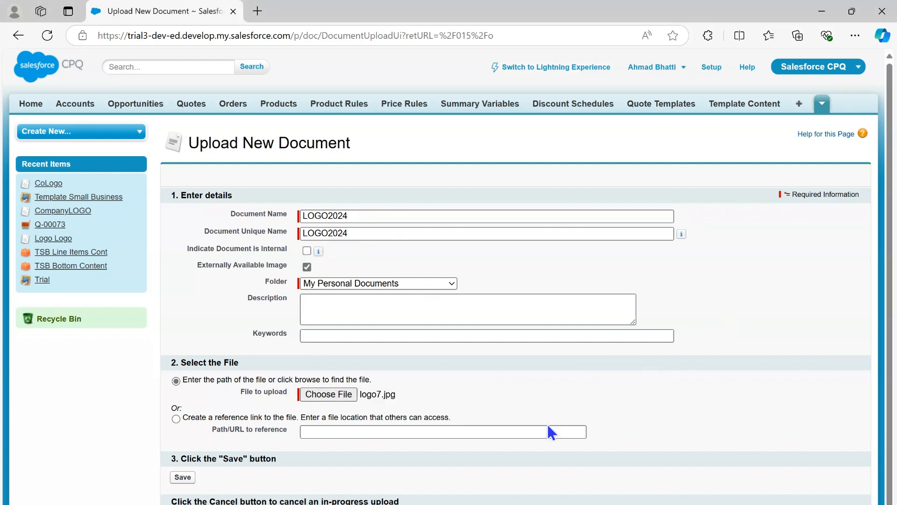
{"action": "left_click", "coordinate": [183, 478]}
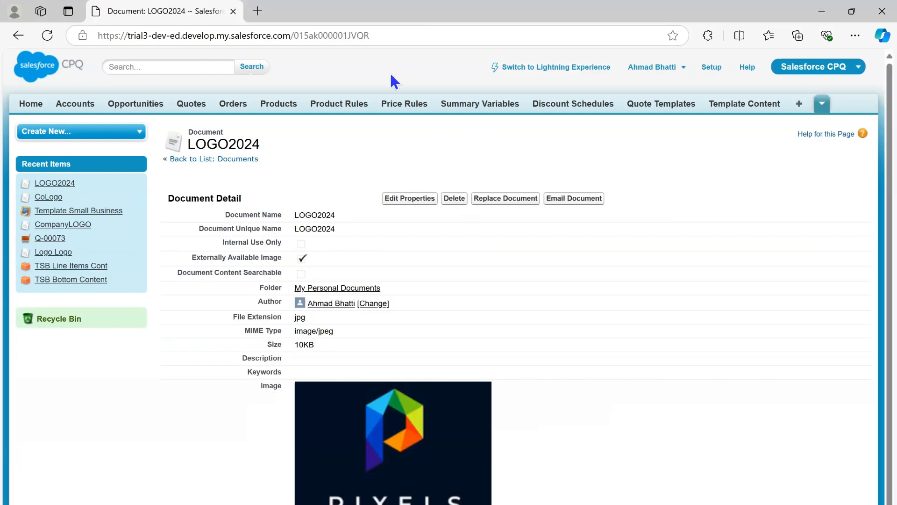
- Copy the LOGO2024 document's ID from its web address and switch back to Lightning Experience
{"action": "double_click", "coordinate": [340, 33]}
{"action": "key", "text": "ctrl+c"}
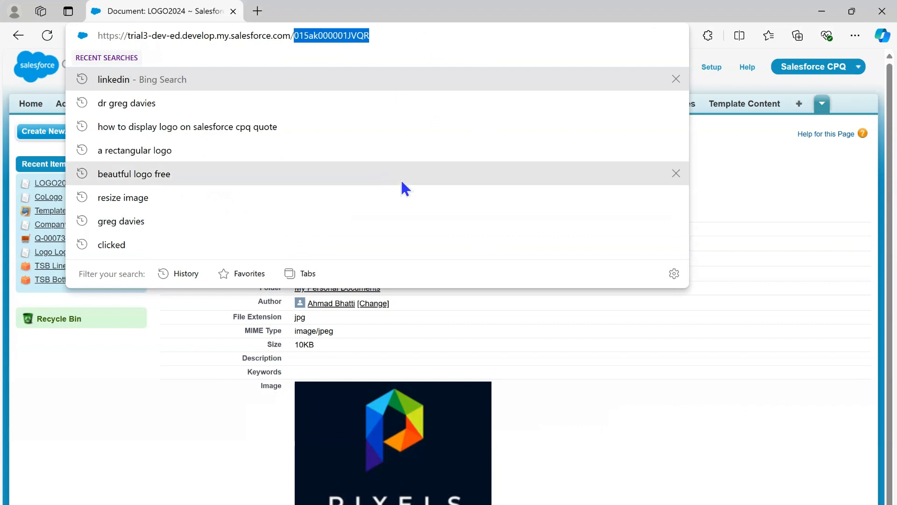
{"action": "left_click", "coordinate": [795, 293]}
{"action": "left_click", "coordinate": [568, 67]}
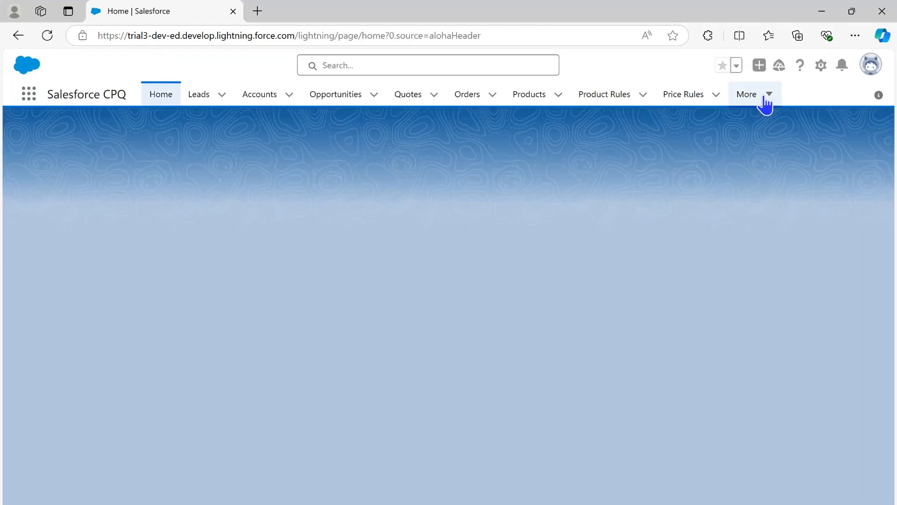
- Set the Logo Document Id of the Template Small Business quote template to the copied 015ak000001JVQR and save
{"action": "left_click", "coordinate": [767, 96]}
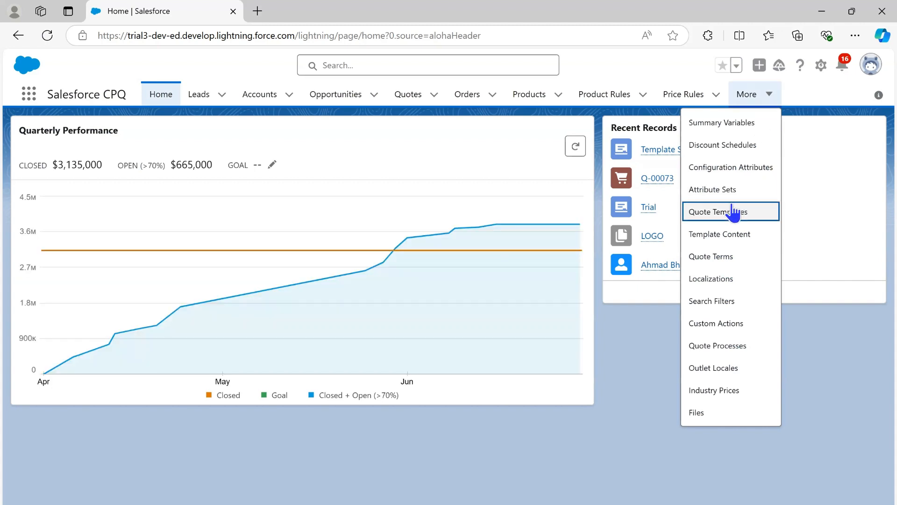
{"action": "left_click", "coordinate": [732, 211]}
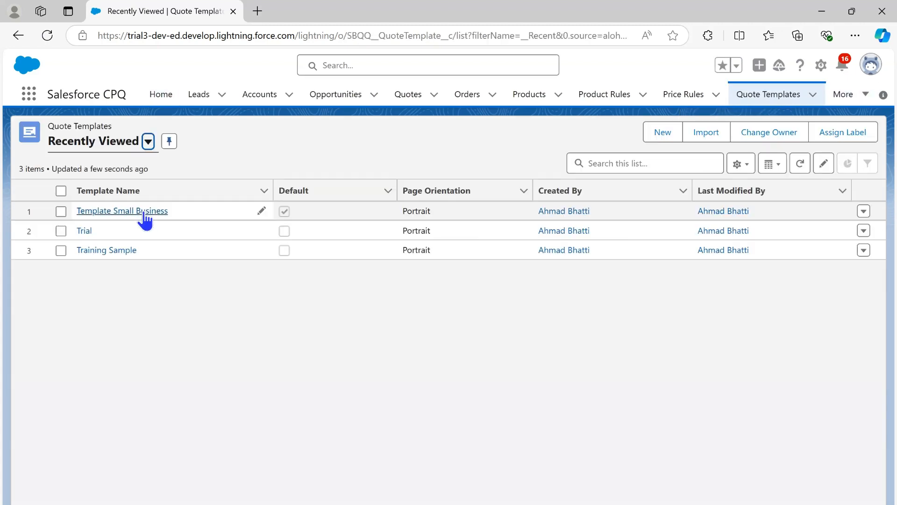
{"action": "left_click", "coordinate": [140, 213]}
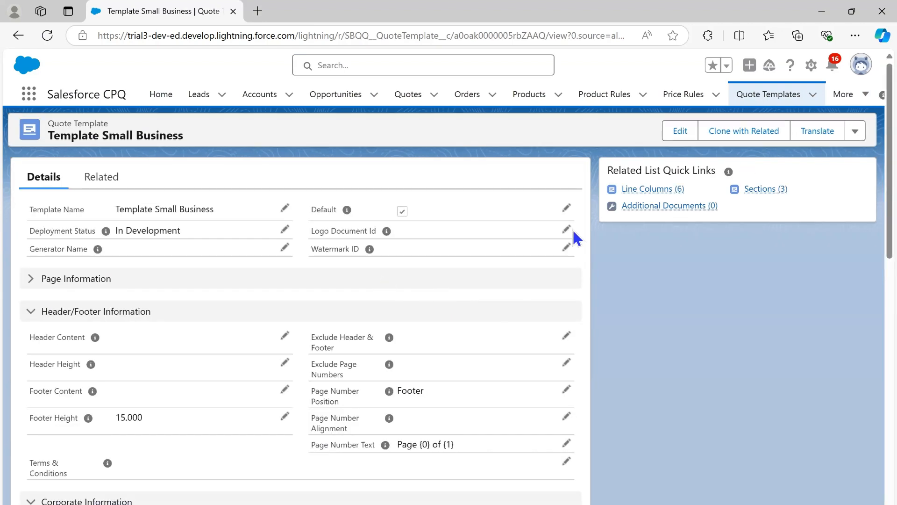
{"action": "left_click", "coordinate": [567, 230]}
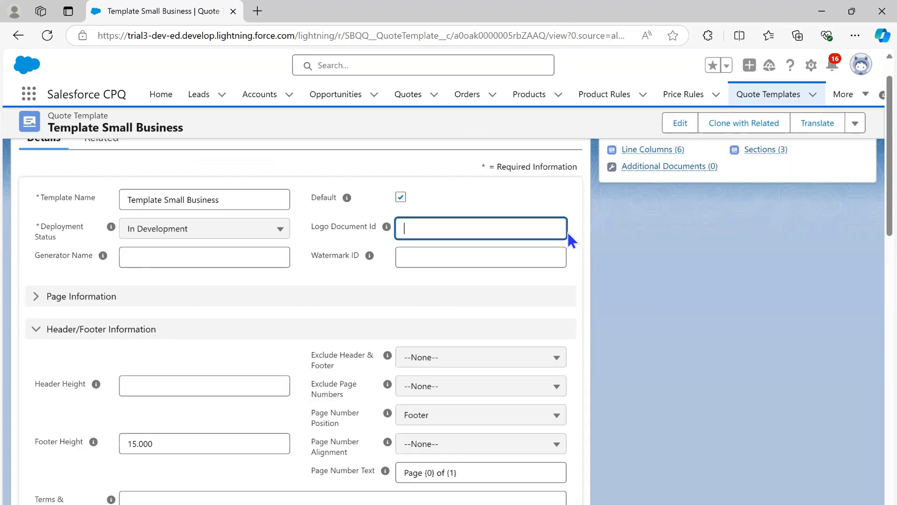
{"action": "key", "text": "ctrl+v"}
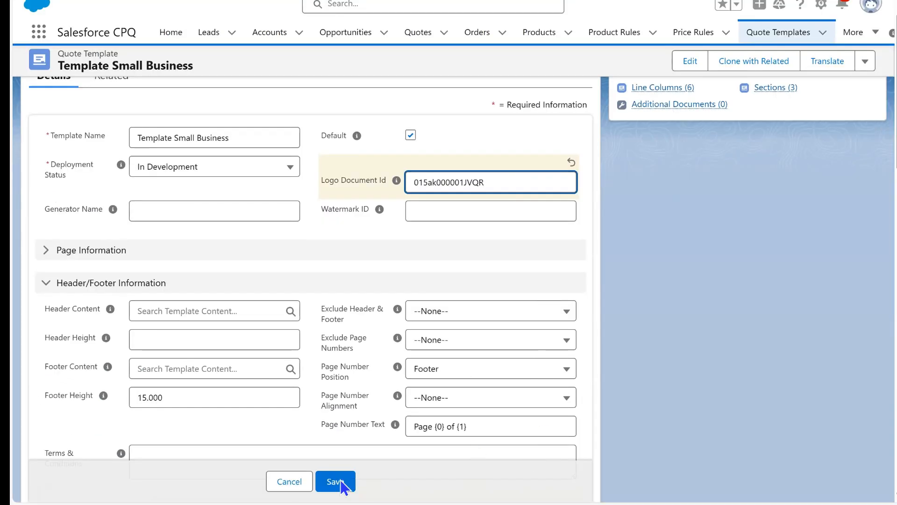
{"action": "left_click", "coordinate": [342, 486]}
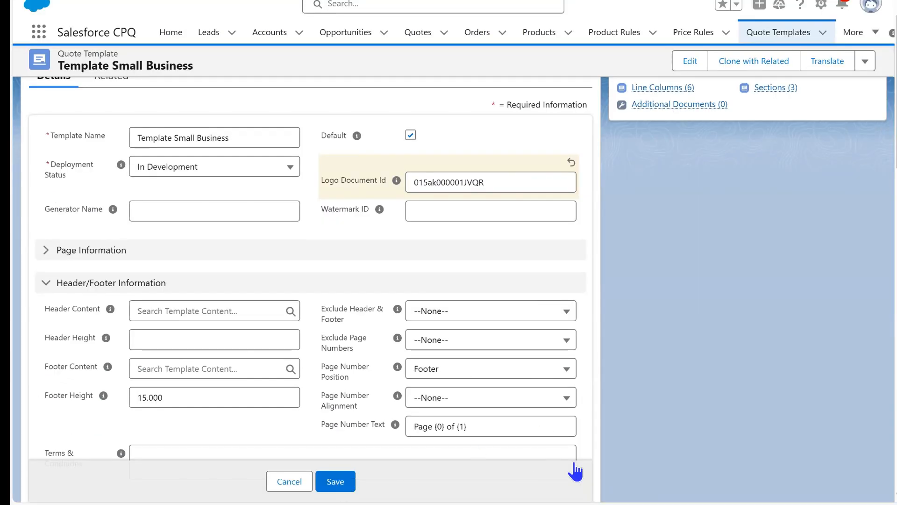
{"action": "left_click", "coordinate": [339, 475]}
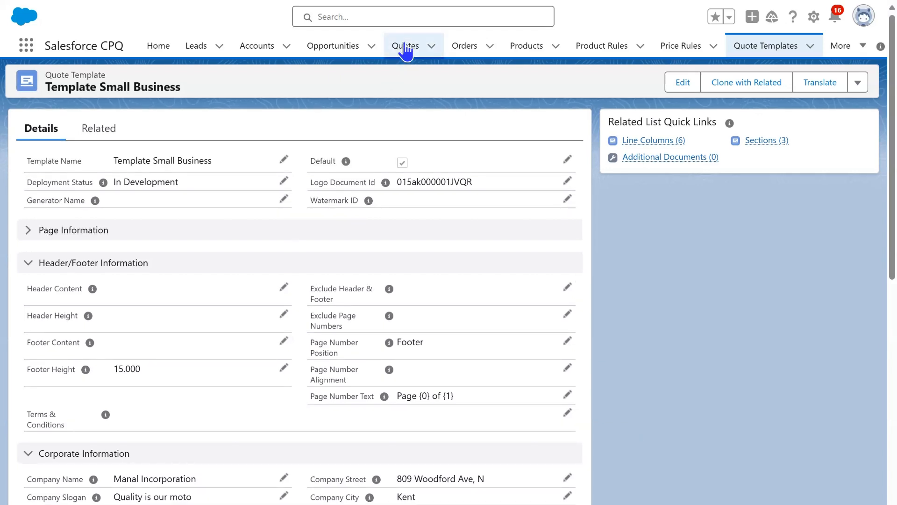
- Preview the primary quote with Template Small Business again and check the logo and the rest of the document
{"action": "left_click", "coordinate": [404, 51]}
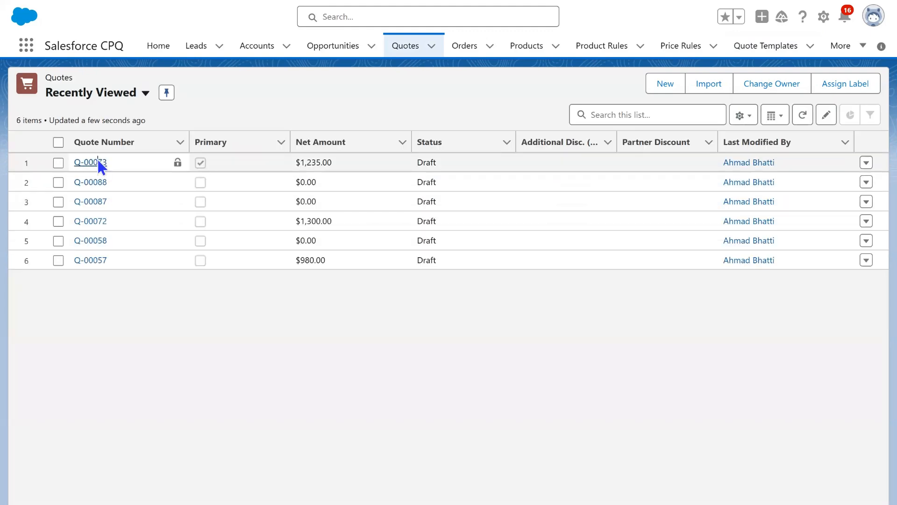
{"action": "left_click", "coordinate": [97, 162]}
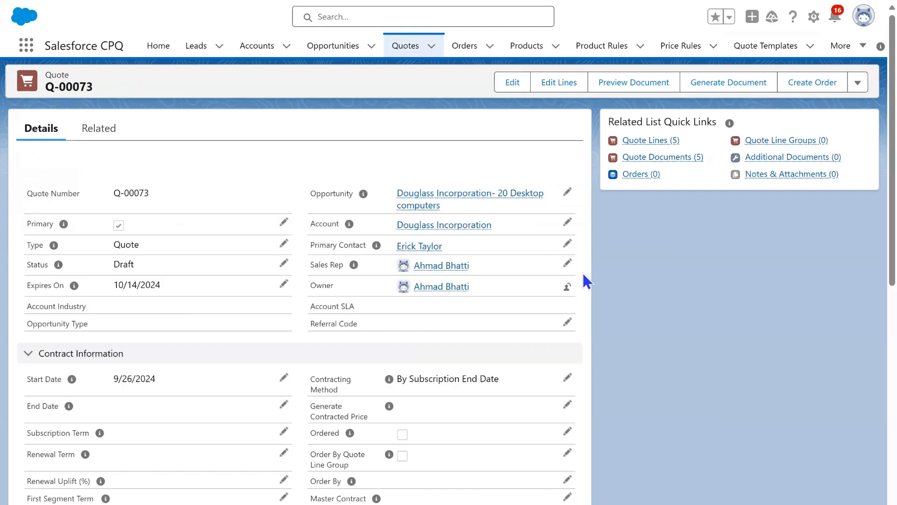
{"action": "left_click", "coordinate": [625, 87]}
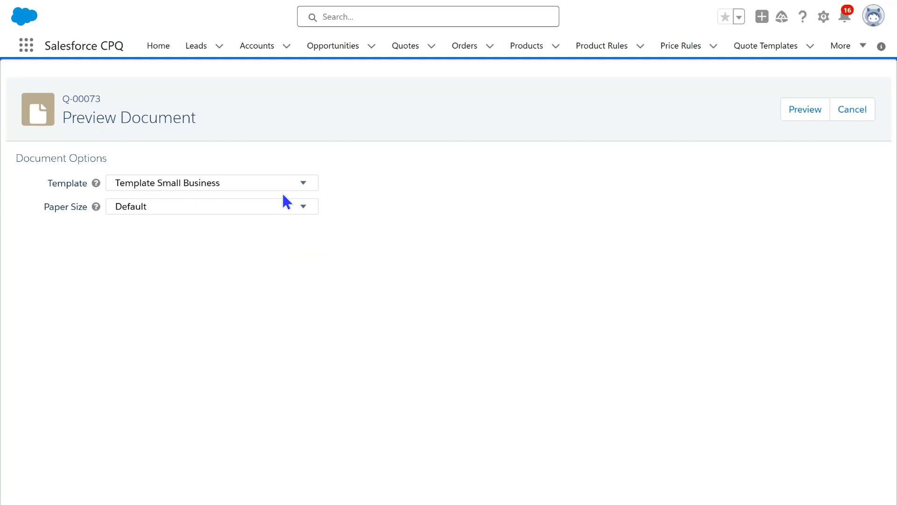
{"action": "left_click", "coordinate": [270, 184]}
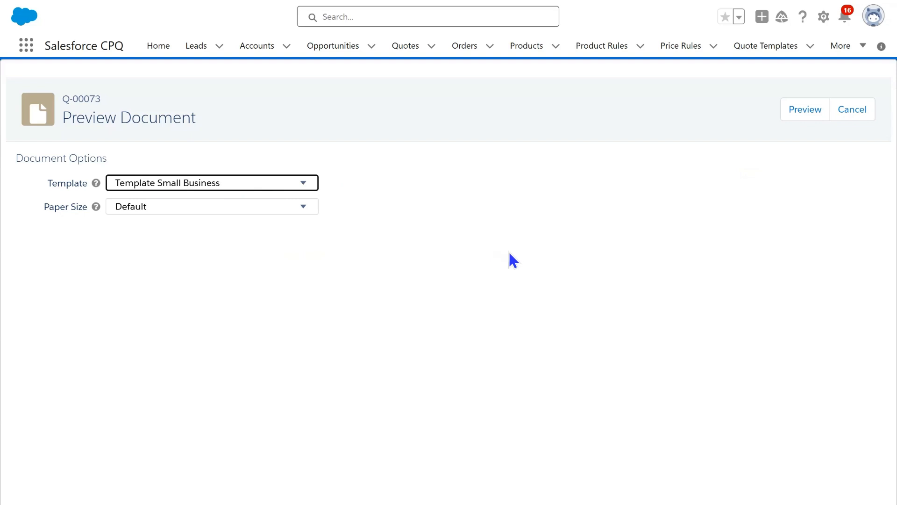
{"action": "left_click", "coordinate": [805, 112]}
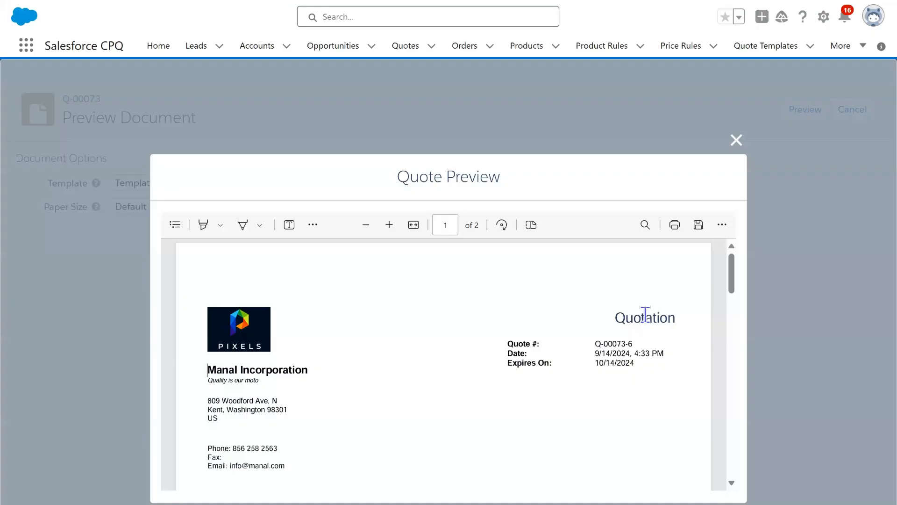
{"action": "scroll", "coordinate": [619, 345], "scroll_direction": "down", "scroll_amount": 15}
{"action": "scroll", "coordinate": [637, 343], "scroll_direction": "down", "scroll_amount": 3}
{"action": "scroll", "coordinate": [637, 343], "scroll_direction": "up", "scroll_amount": 6}
{"action": "scroll", "coordinate": [641, 350], "scroll_direction": "up", "scroll_amount": 5}
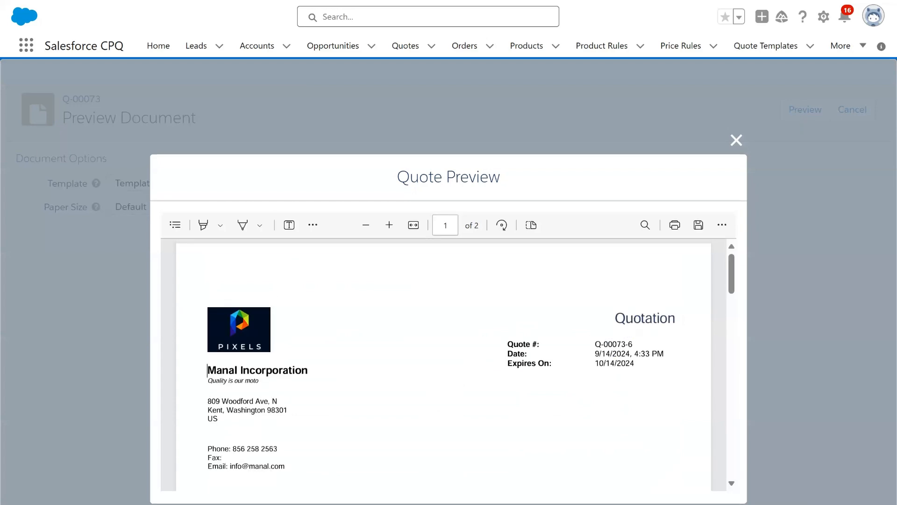
- Open the Template Small Business quote template and go to its page information
{"action": "left_click", "coordinate": [767, 46]}
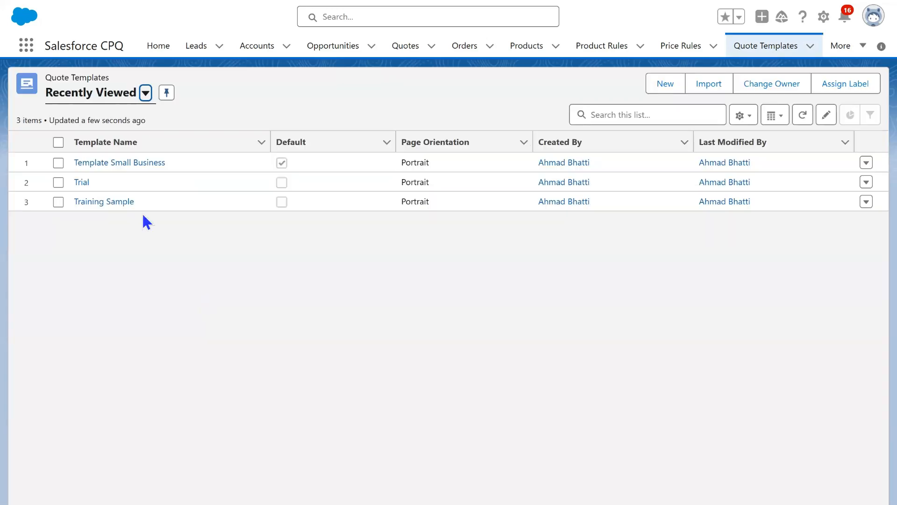
{"action": "left_click", "coordinate": [141, 163]}
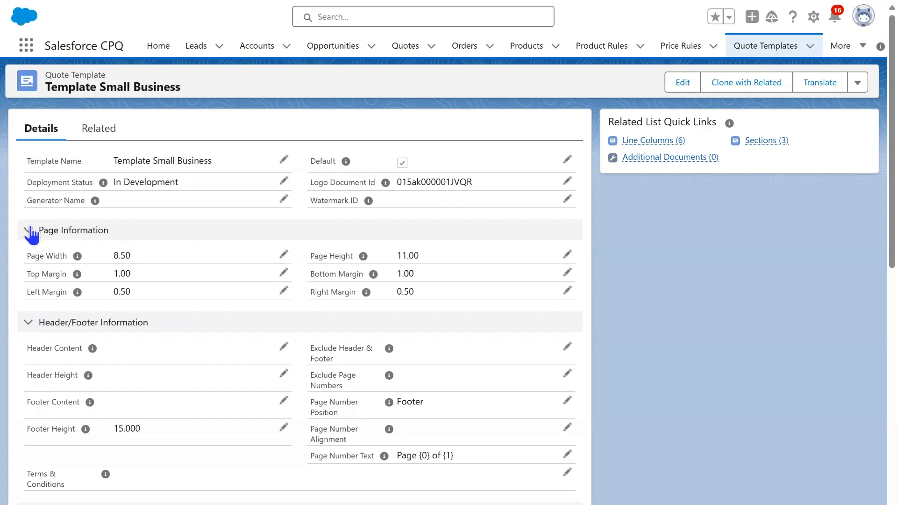
{"action": "left_click", "coordinate": [28, 230]}
{"action": "left_click", "coordinate": [29, 230]}
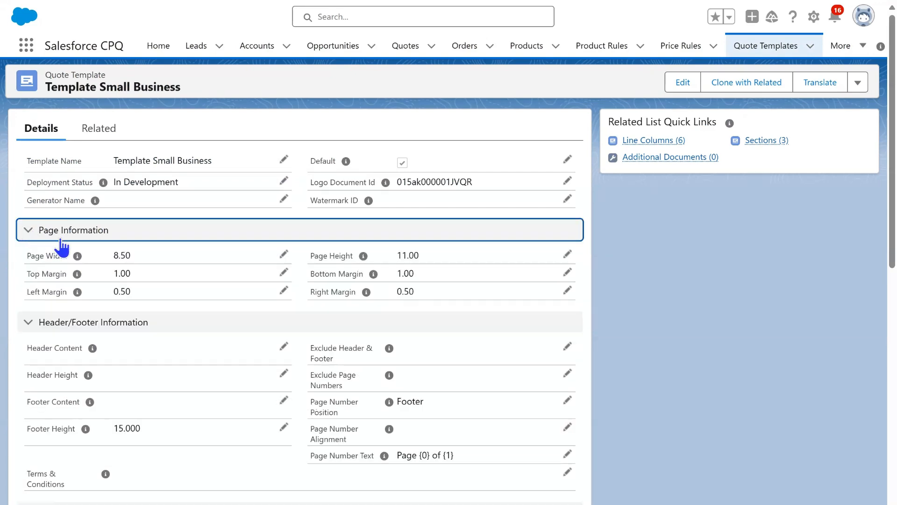
- Set the template's top margin and bottom margin to 0.5 and save the changes
{"action": "left_click", "coordinate": [285, 272]}
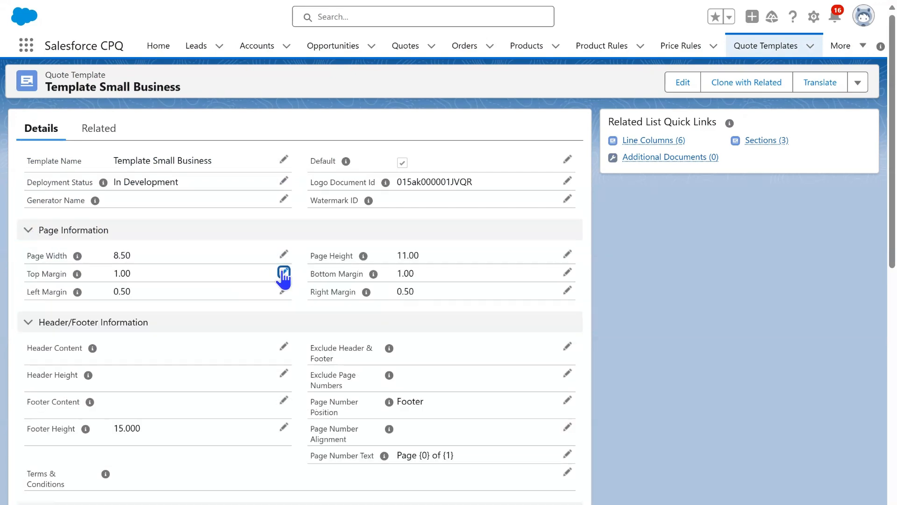
{"action": "key", "text": "BackSpace"}
{"action": "key", "text": "BackSpace"}
{"action": "key", "text": "BackSpace"}
{"action": "key", "text": "BackSpace"}
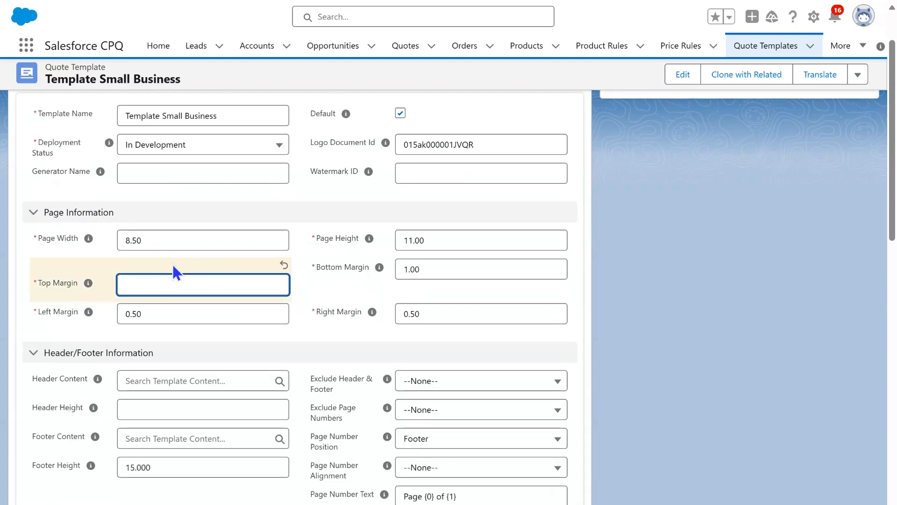
{"action": "type", "text": ".5"}
{"action": "key", "text": "Tab"}
{"action": "key", "text": "BackSpace"}
{"action": "type", "text": ".5"}
{"action": "scroll", "coordinate": [355, 483], "scroll_direction": "down", "scroll_amount": 2}
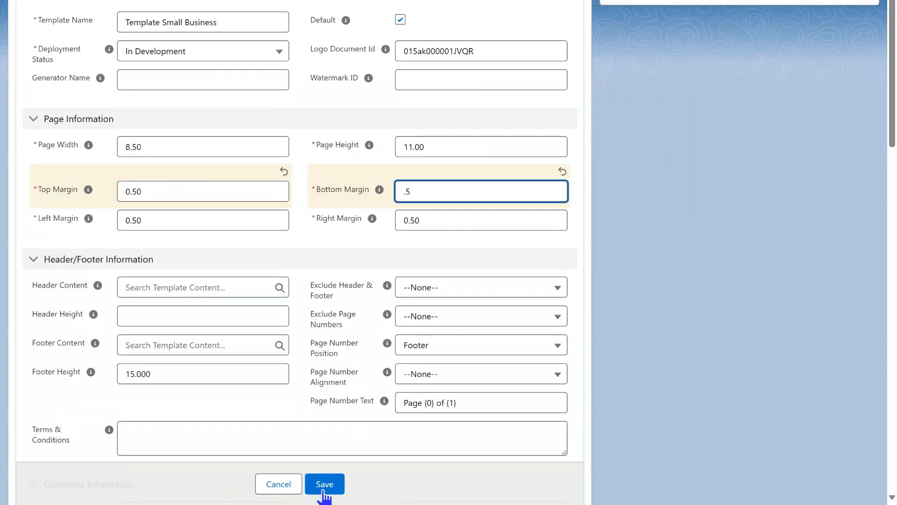
{"action": "left_click", "coordinate": [323, 486]}
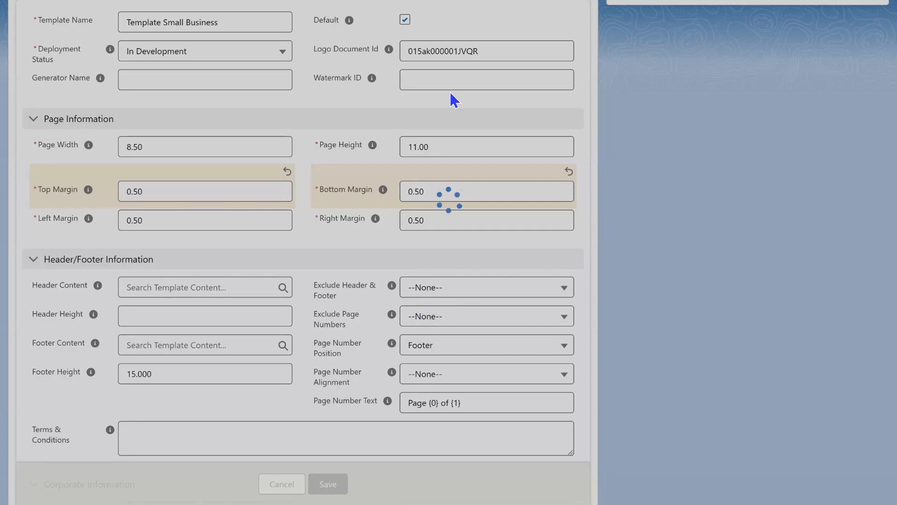
{"action": "scroll", "coordinate": [405, 187], "scroll_direction": "up", "scroll_amount": 2}
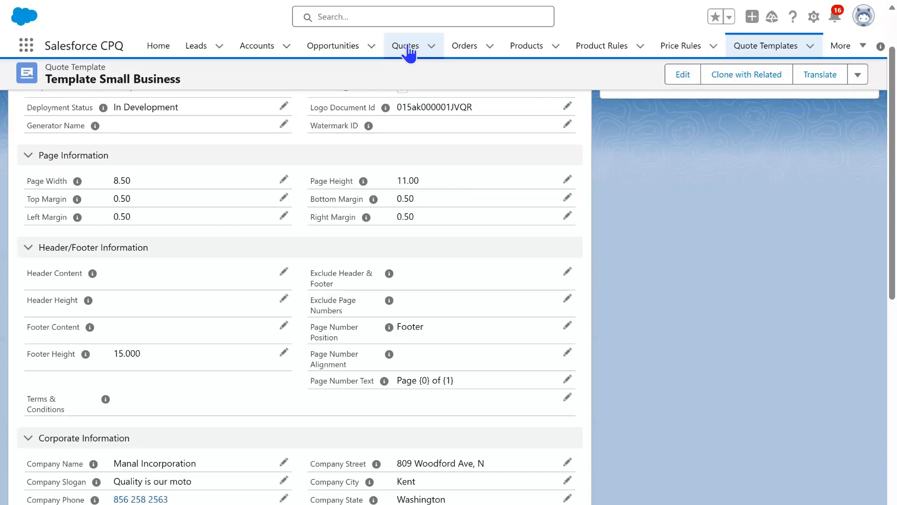
- Preview the primary quote with Template Small Business and check the document through to its end
{"action": "left_click", "coordinate": [406, 45]}
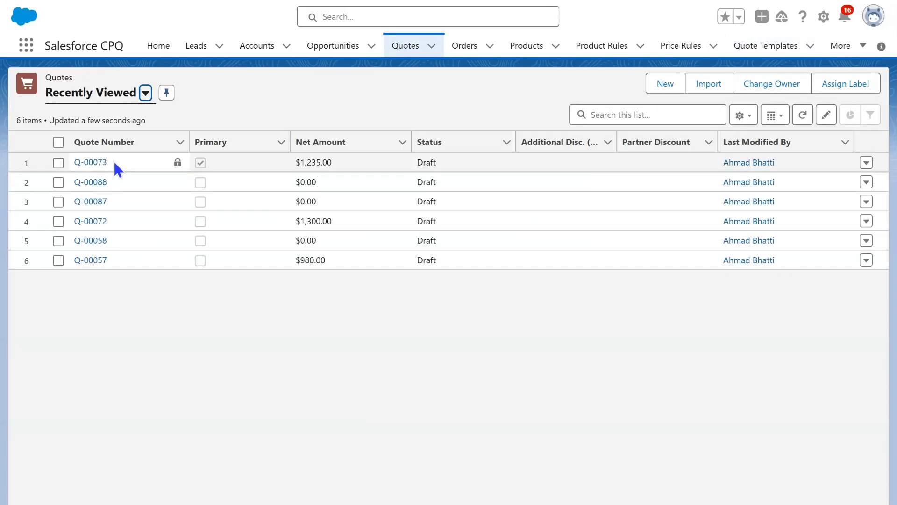
{"action": "left_click", "coordinate": [84, 164]}
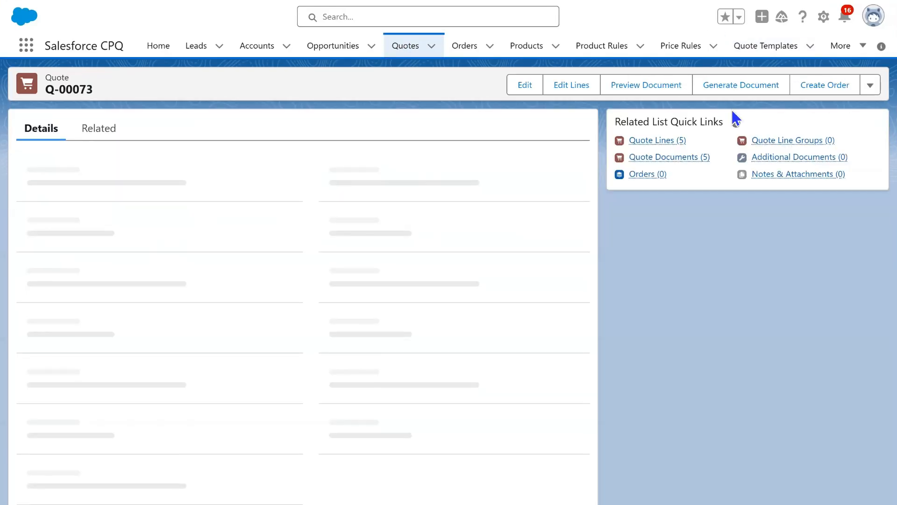
{"action": "left_click", "coordinate": [710, 88]}
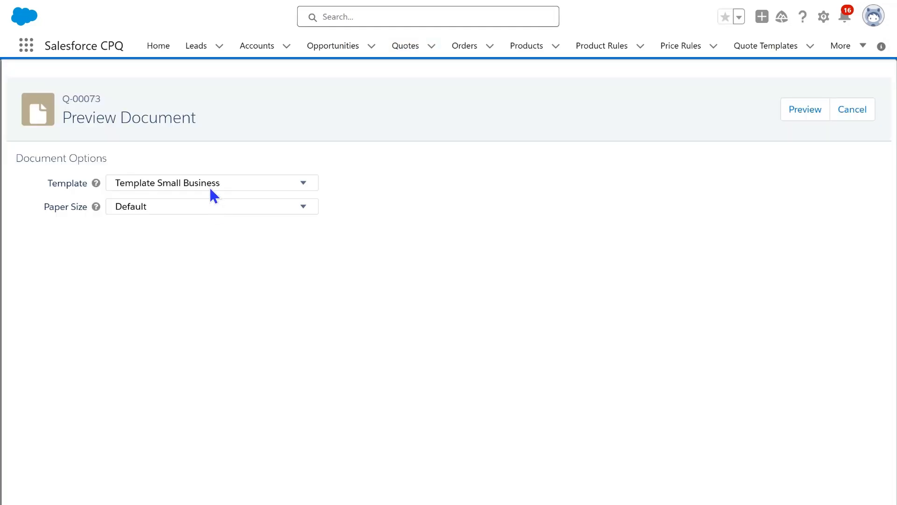
{"action": "left_click", "coordinate": [215, 180]}
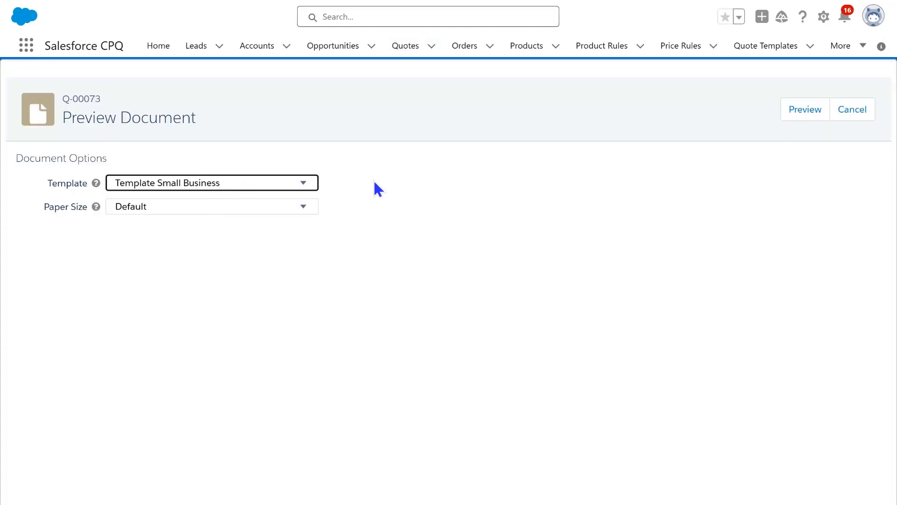
{"action": "left_click", "coordinate": [811, 112]}
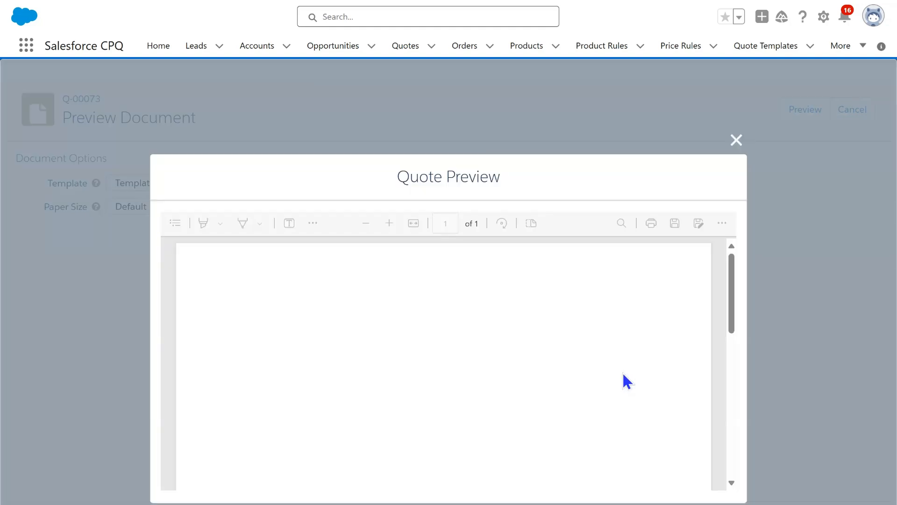
{"action": "scroll", "coordinate": [623, 375], "scroll_direction": "down", "scroll_amount": 3}
{"action": "scroll", "coordinate": [627, 372], "scroll_direction": "down", "scroll_amount": 5}
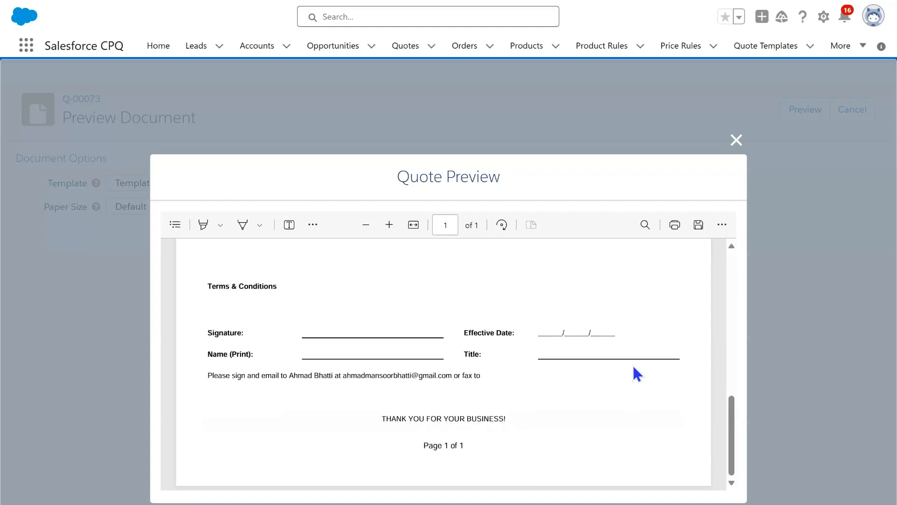
- Check how the part numbers fit the PART # column of the line item table in the preview
{"action": "scroll", "coordinate": [654, 341], "scroll_direction": "up", "scroll_amount": 10}
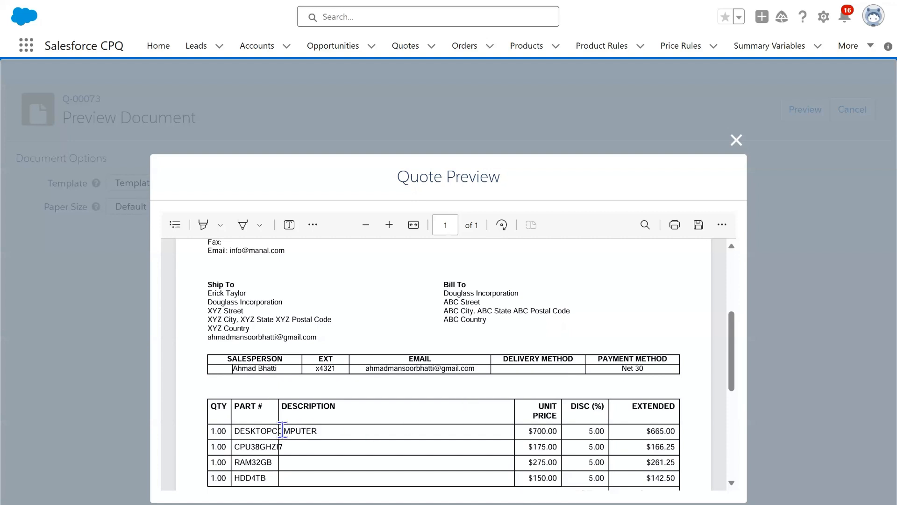
{"action": "left_click_drag", "start_coordinate": [243, 426], "coordinate": [330, 426]}
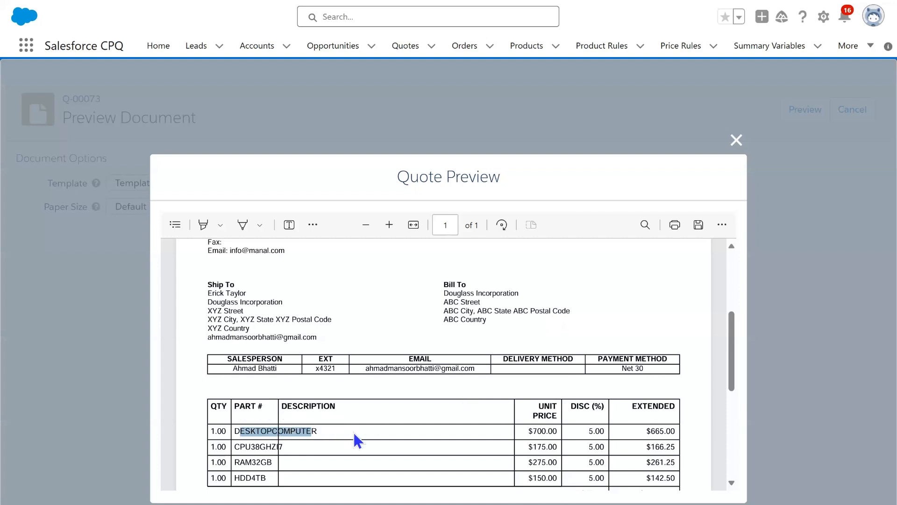
{"action": "left_click_drag", "start_coordinate": [248, 421], "coordinate": [341, 423]}
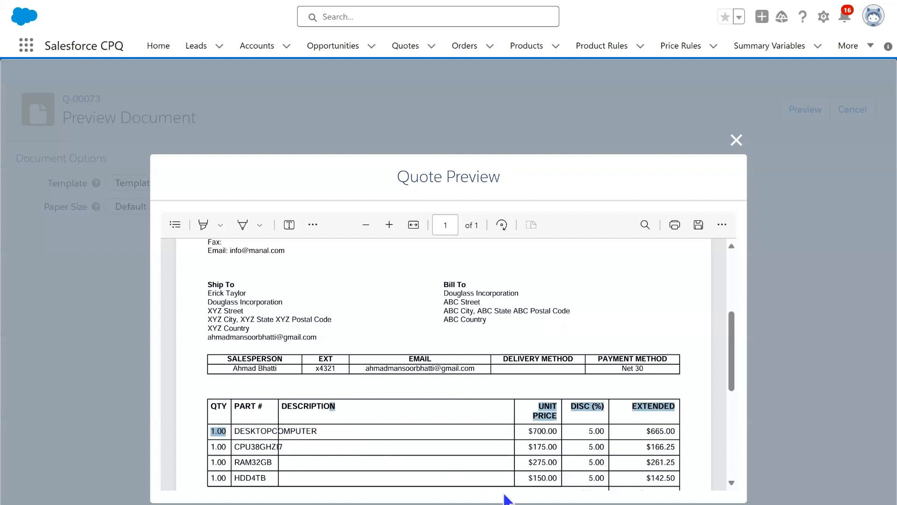
{"action": "left_click", "coordinate": [373, 439]}
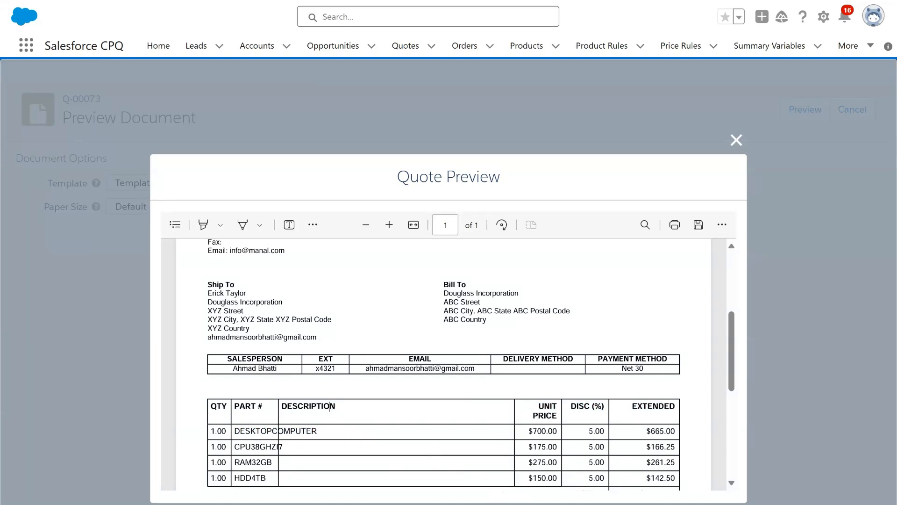
- Open the Template Small Business quote template's related records and review its line columns
{"action": "left_click", "coordinate": [848, 46]}
{"action": "left_click", "coordinate": [830, 141]}
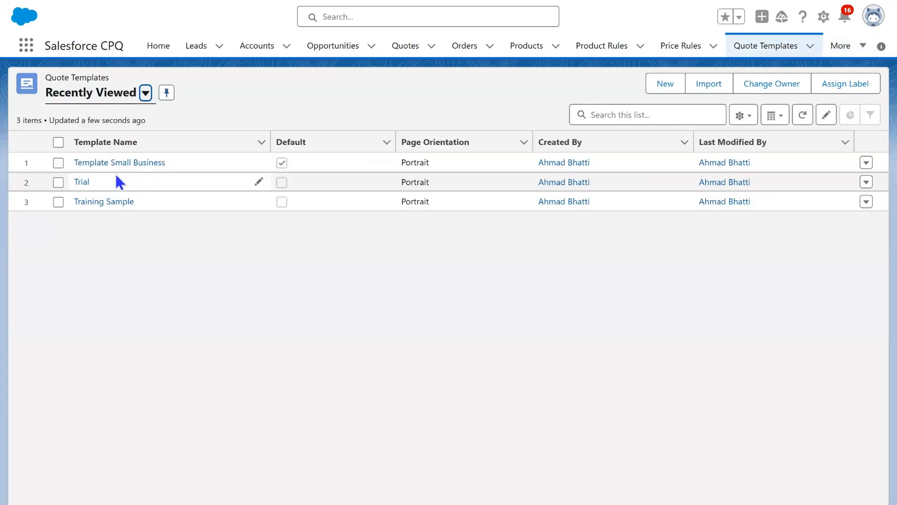
{"action": "left_click", "coordinate": [119, 162]}
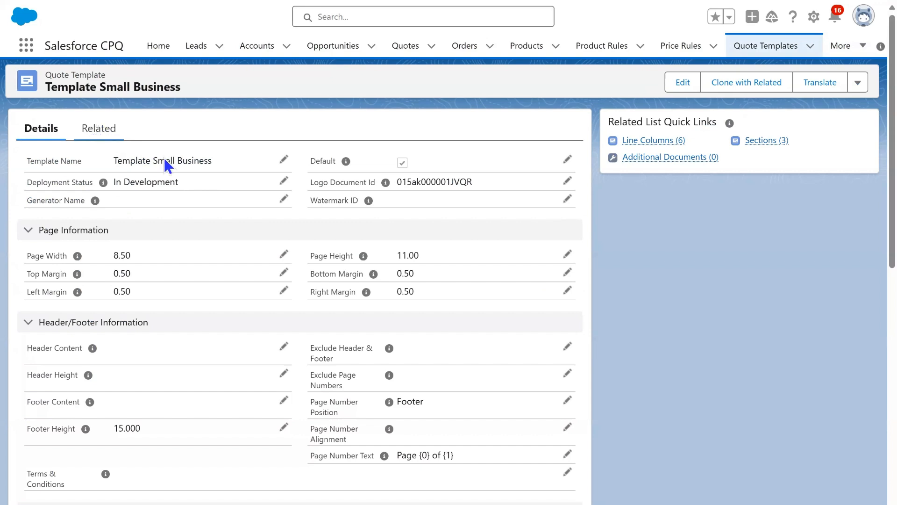
{"action": "left_click", "coordinate": [98, 132]}
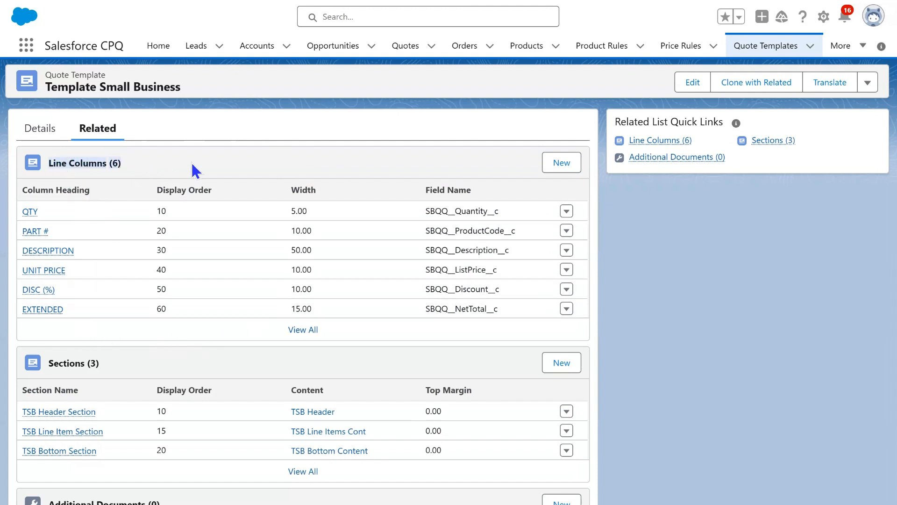
{"action": "mouse_move", "coordinate": [40, 221]}
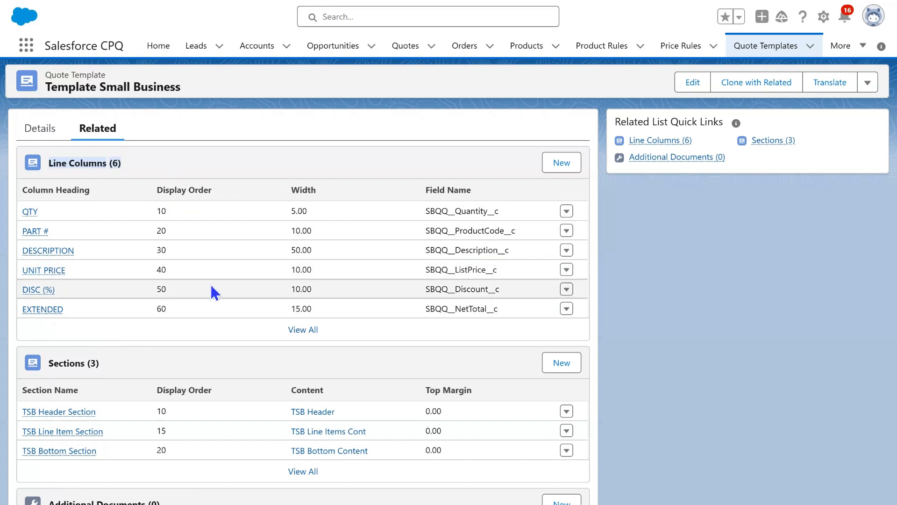
- Set the width of the PART # line column to 20 and save it
{"action": "mouse_move", "coordinate": [34, 232]}
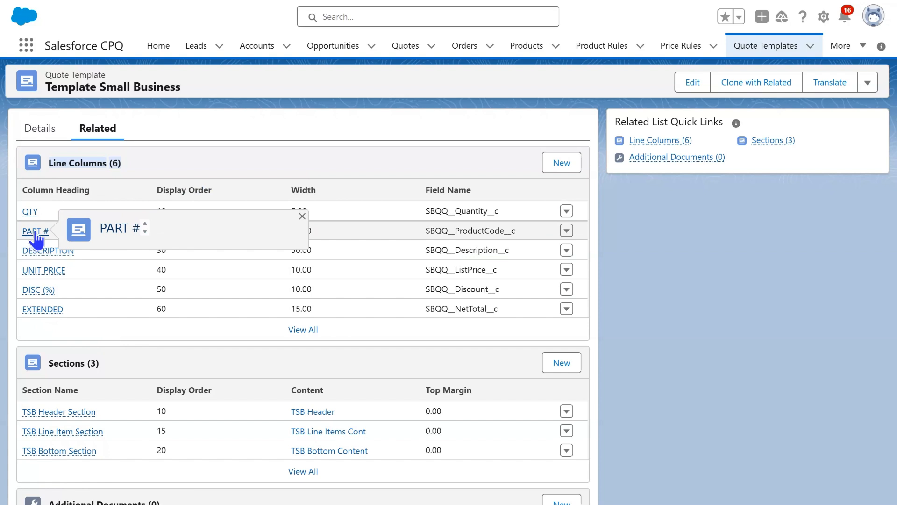
{"action": "left_click", "coordinate": [35, 232]}
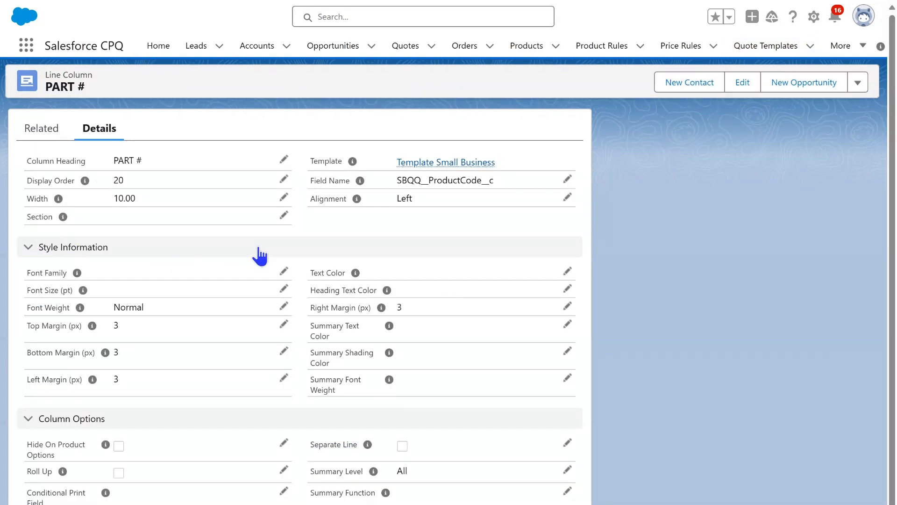
{"action": "left_click", "coordinate": [284, 197]}
{"action": "left_click_drag", "start_coordinate": [283, 196], "coordinate": [39, 196]}
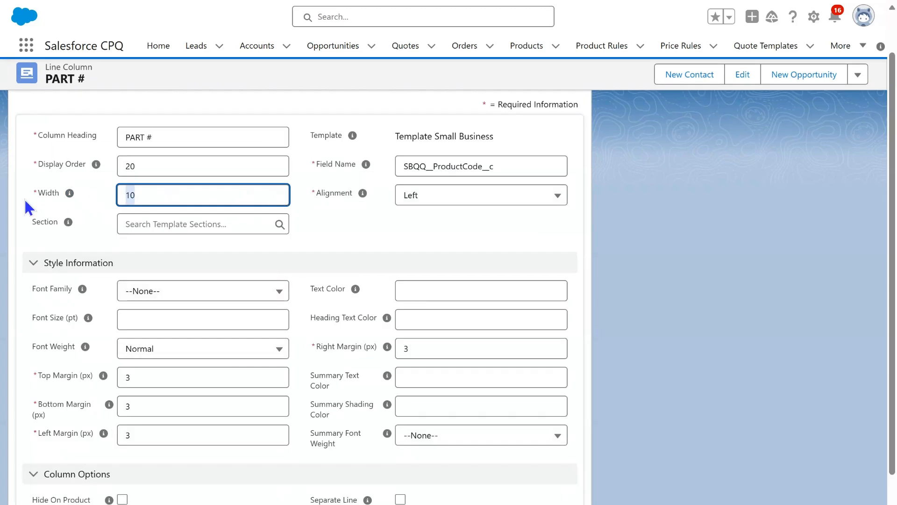
{"action": "type", "text": "20"}
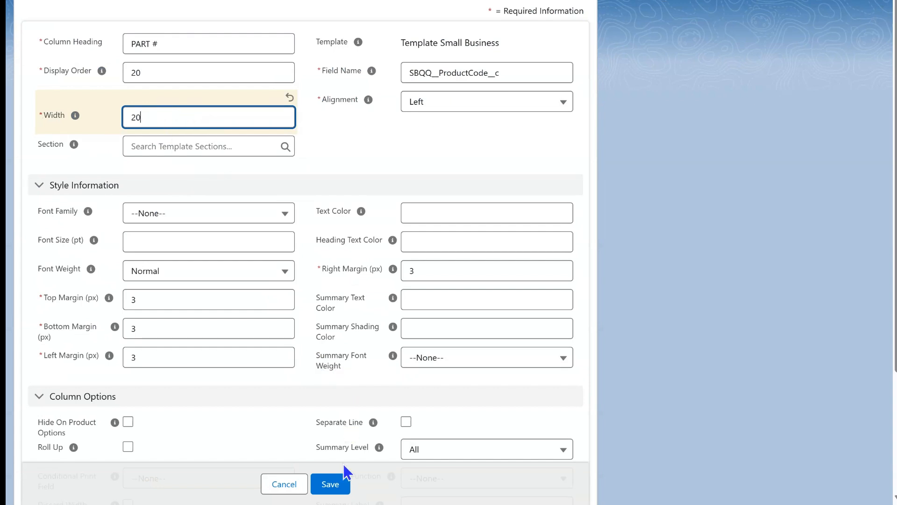
{"action": "left_click", "coordinate": [333, 485]}
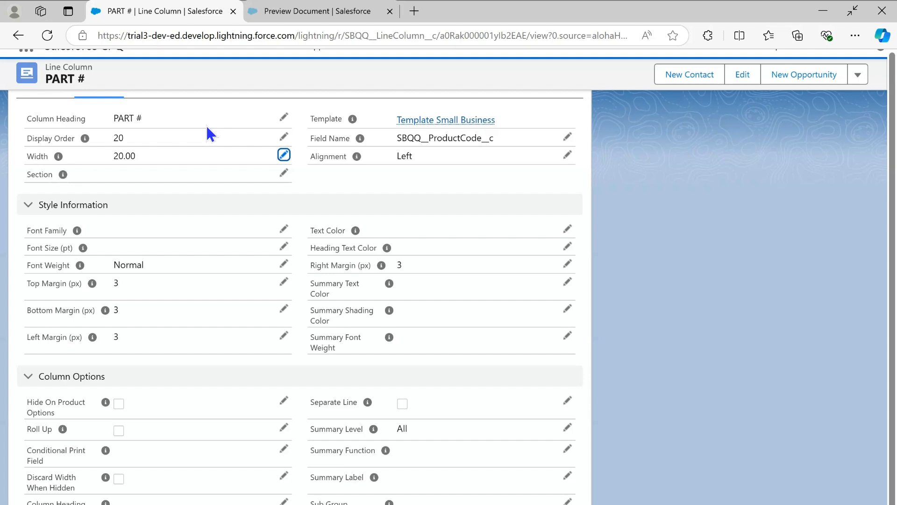
- Return to the template's line columns, set the width of the DESCRIPTION column to 40 and save it
{"action": "left_click", "coordinate": [18, 35]}
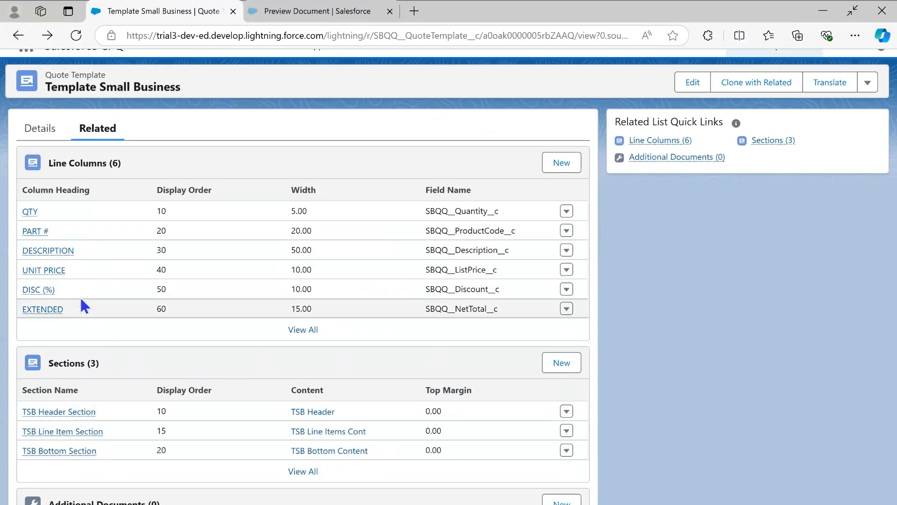
{"action": "mouse_move", "coordinate": [55, 253]}
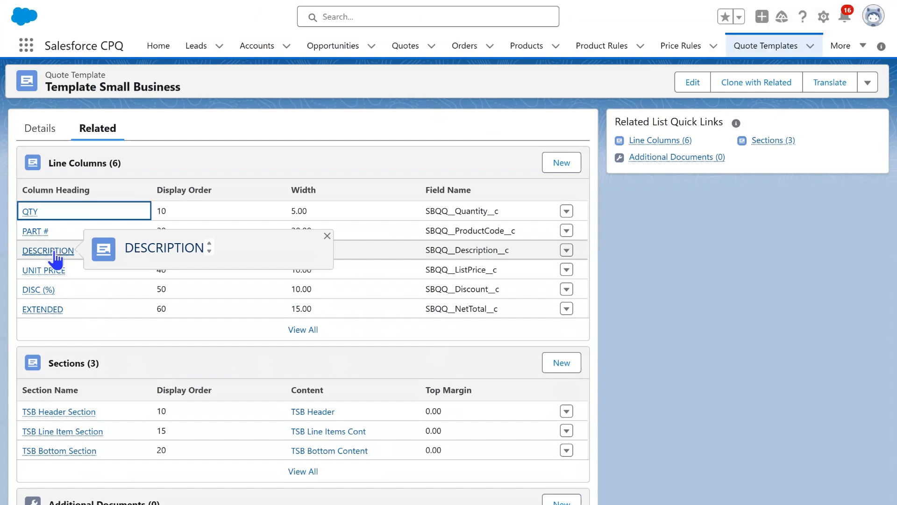
{"action": "left_click", "coordinate": [55, 252]}
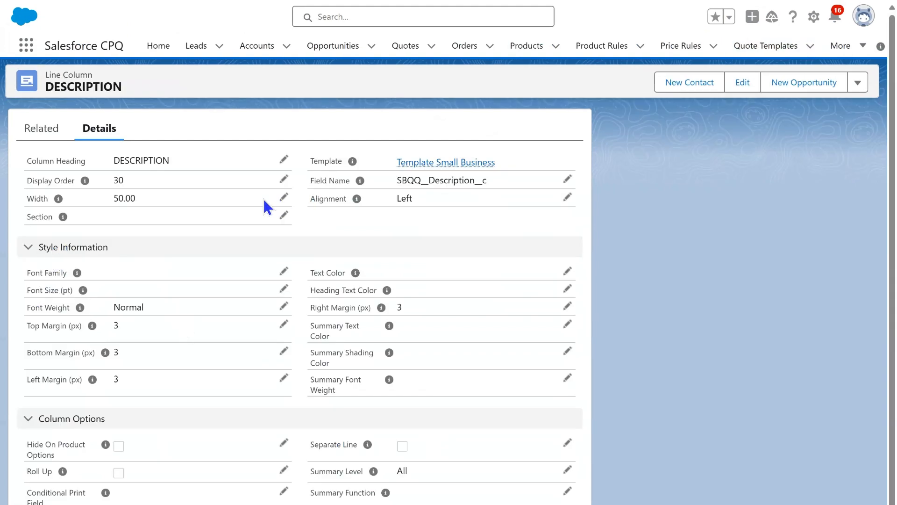
{"action": "left_click", "coordinate": [283, 198]}
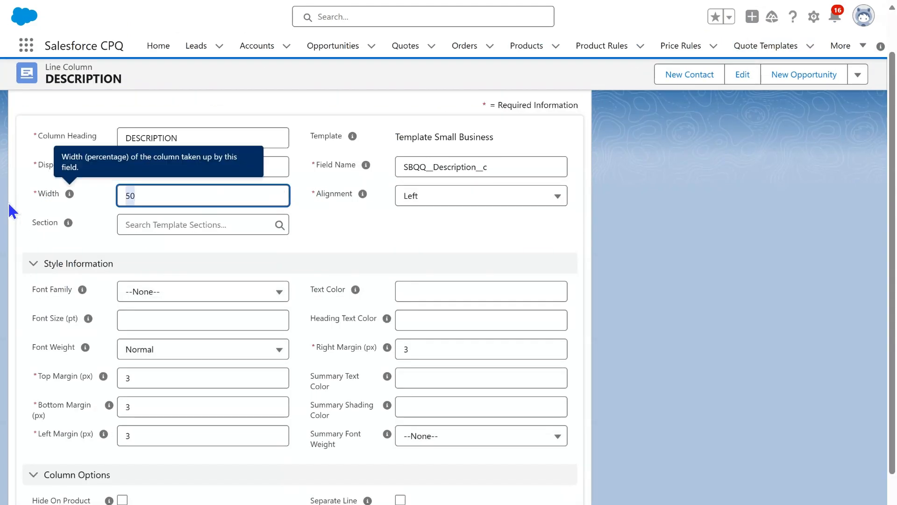
{"action": "type", "text": "4"}
{"action": "scroll", "coordinate": [16, 208], "scroll_direction": "down", "scroll_amount": 2}
{"action": "left_click", "coordinate": [333, 483]}
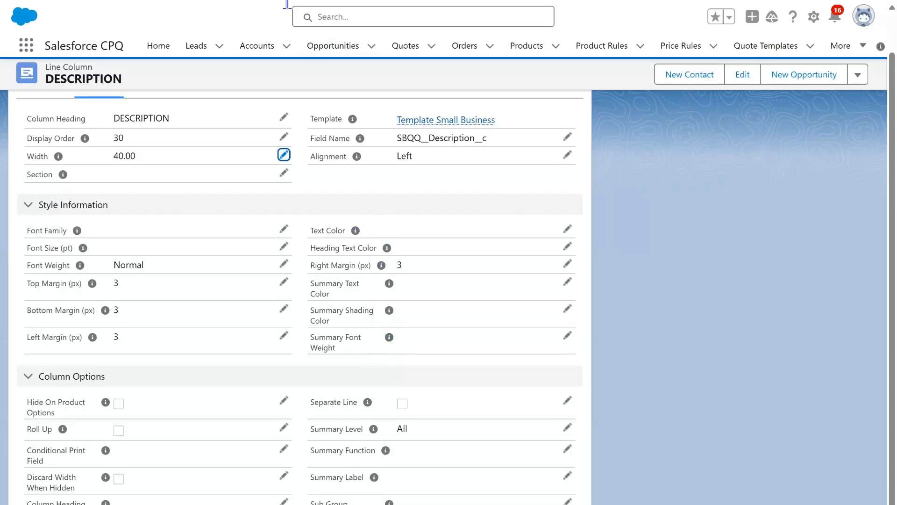
- Open the primary quote and preview its document with Template Small Business to check the line item columns
{"action": "left_click", "coordinate": [404, 49]}
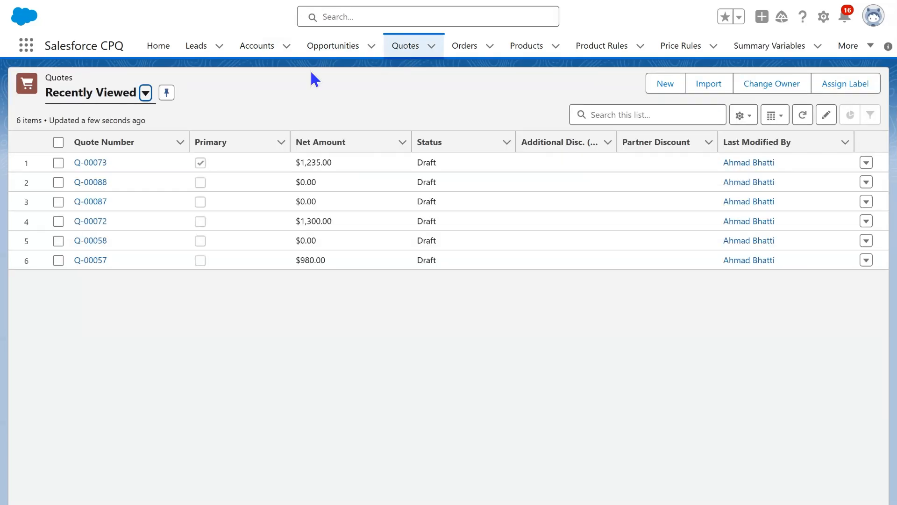
{"action": "left_click", "coordinate": [91, 161]}
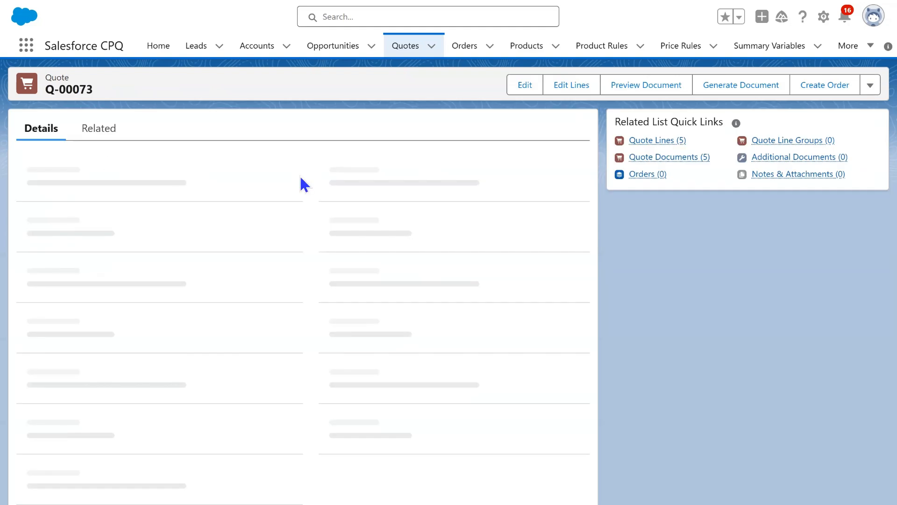
{"action": "left_click", "coordinate": [639, 83]}
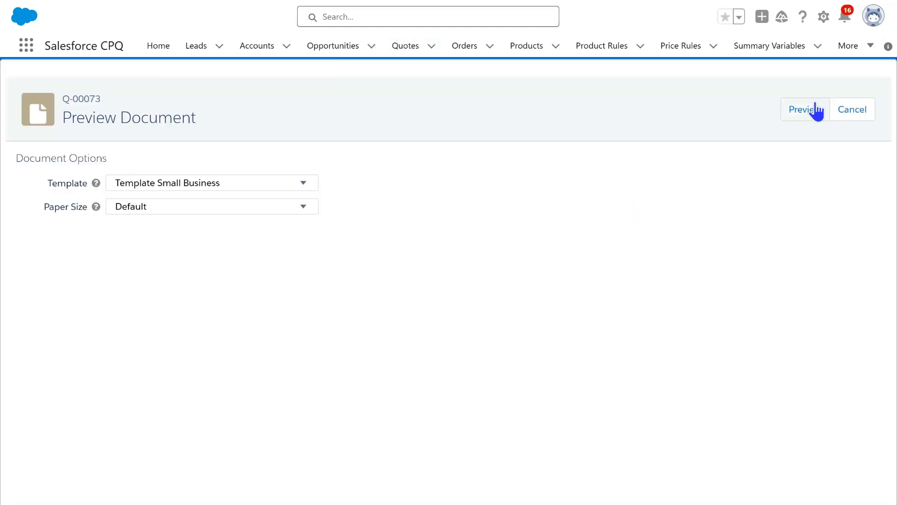
{"action": "left_click", "coordinate": [811, 109]}
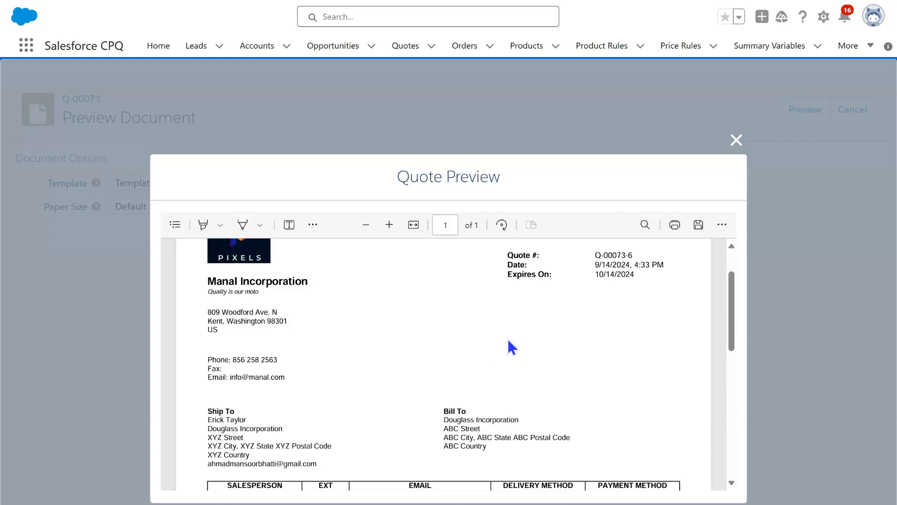
{"action": "scroll", "coordinate": [512, 346], "scroll_direction": "down", "scroll_amount": 5}
{"action": "scroll", "coordinate": [491, 378], "scroll_direction": "up", "scroll_amount": 3}
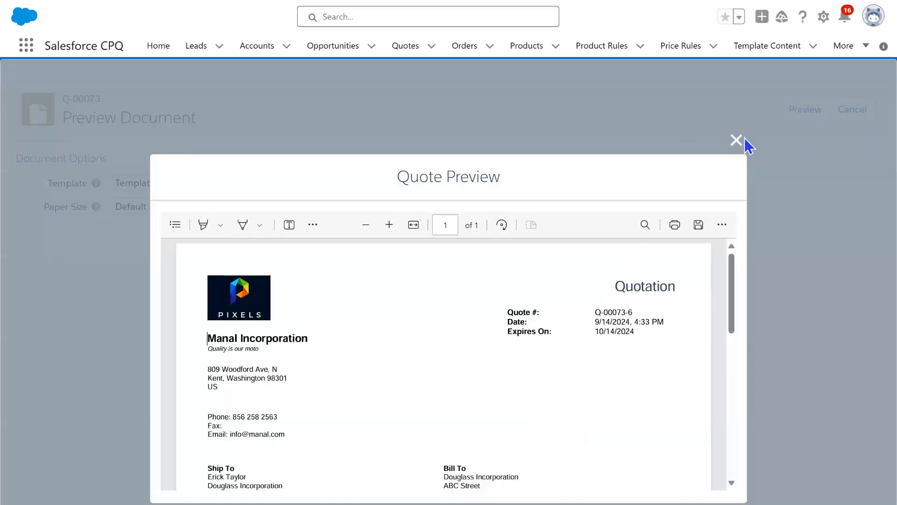
- Examine the Quotation heading and the quote details beneath it in the preview, and close the preview
{"action": "scroll", "coordinate": [645, 375], "scroll_direction": "down", "scroll_amount": 3}
{"action": "scroll", "coordinate": [645, 375], "scroll_direction": "up", "scroll_amount": 3}
{"action": "left_click_drag", "start_coordinate": [616, 286], "coordinate": [690, 296]}
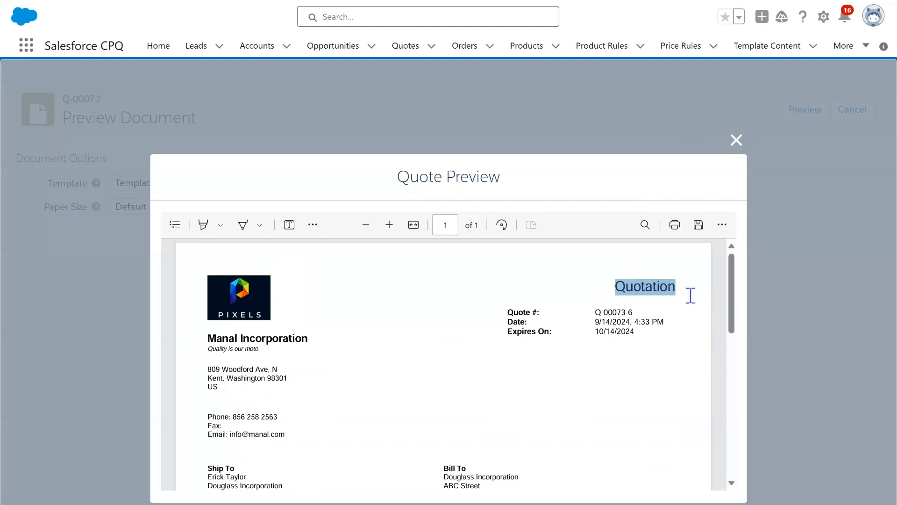
{"action": "left_click", "coordinate": [625, 322]}
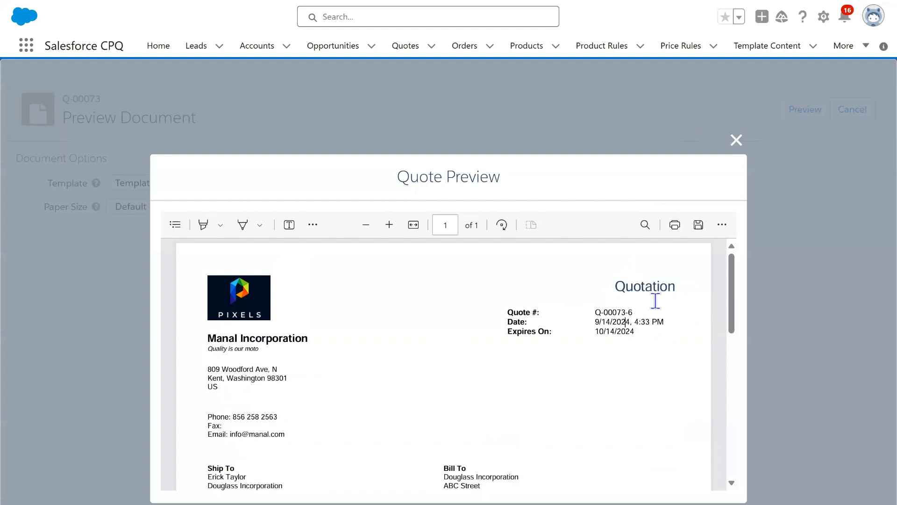
{"action": "left_click", "coordinate": [744, 141]}
- Open the TSB Header template content for editing and copy its "Quotation" heading
{"action": "left_click", "coordinate": [761, 46]}
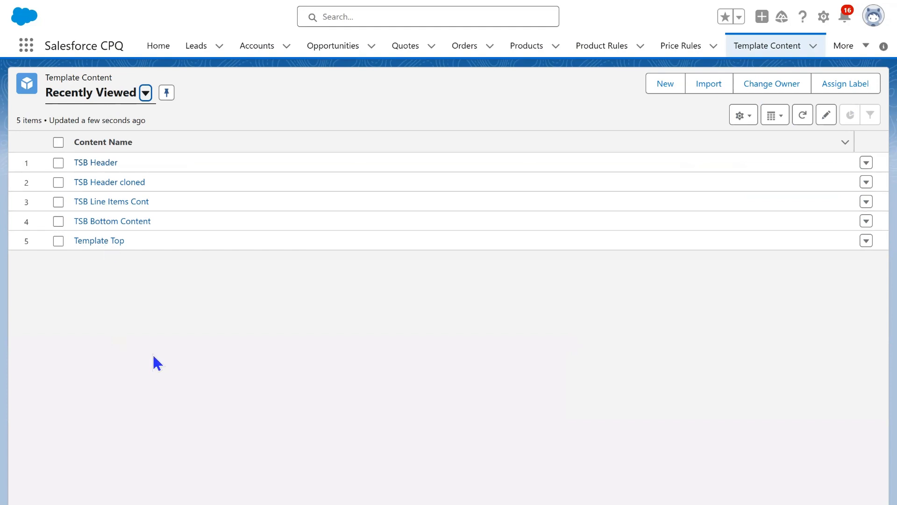
{"action": "left_click", "coordinate": [94, 162]}
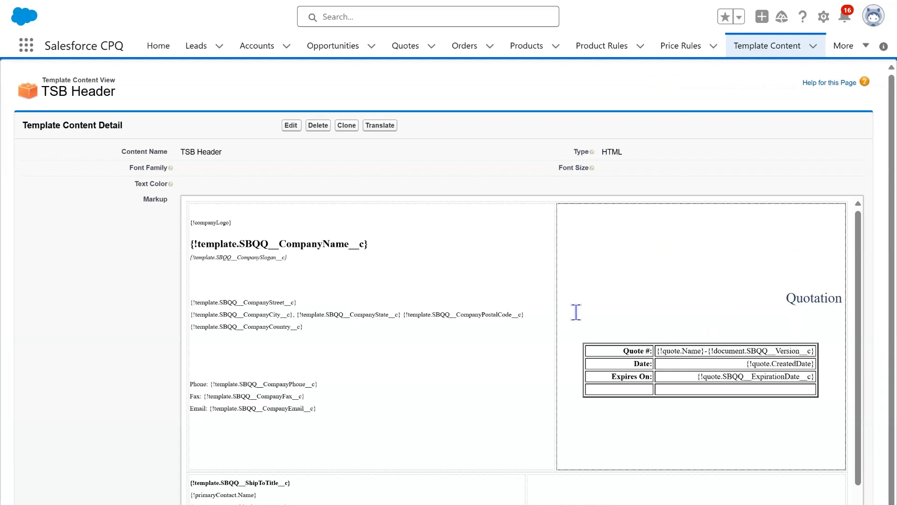
{"action": "left_click", "coordinate": [290, 128]}
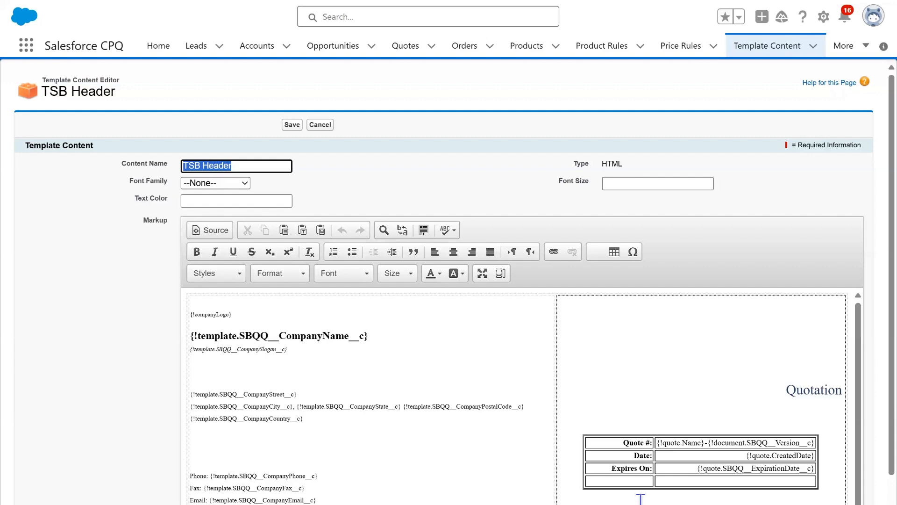
{"action": "scroll", "coordinate": [637, 388], "scroll_direction": "down", "scroll_amount": 2}
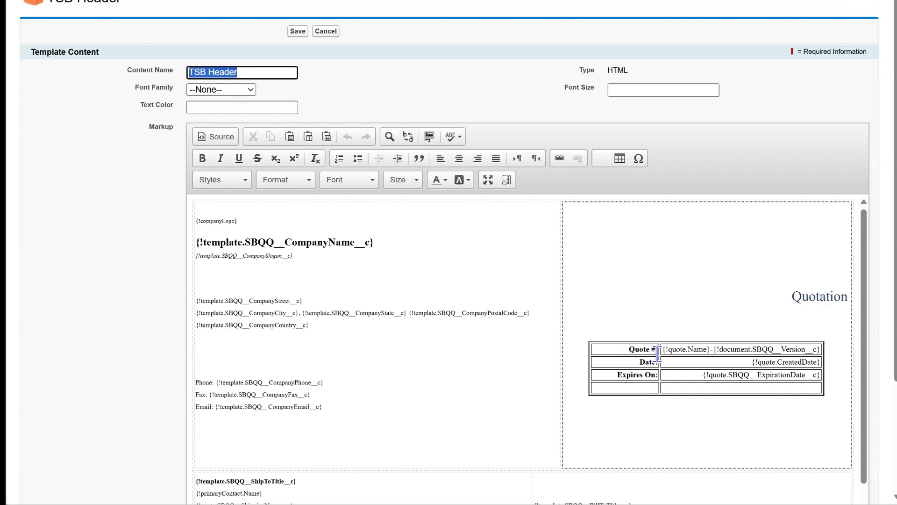
{"action": "double_click", "coordinate": [824, 296]}
{"action": "key", "text": "ctrl+c"}
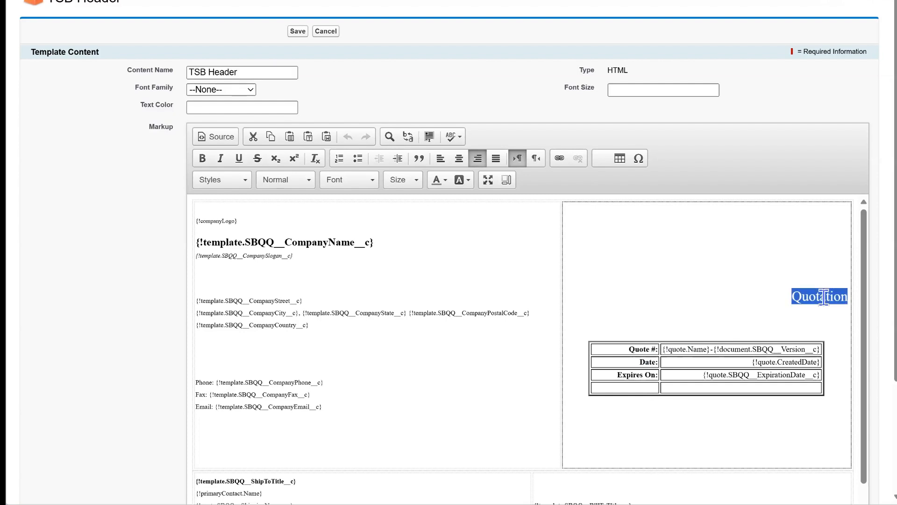
- Insert a table row before the "Quote #:" row in the header's quote details table
{"action": "left_click", "coordinate": [709, 348]}
{"action": "left_click", "coordinate": [637, 349]}
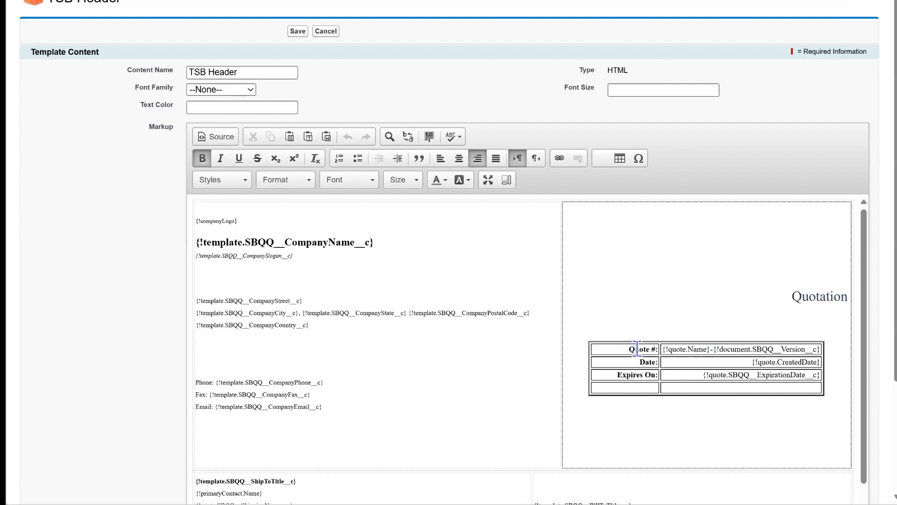
{"action": "right_click", "coordinate": [637, 348]}
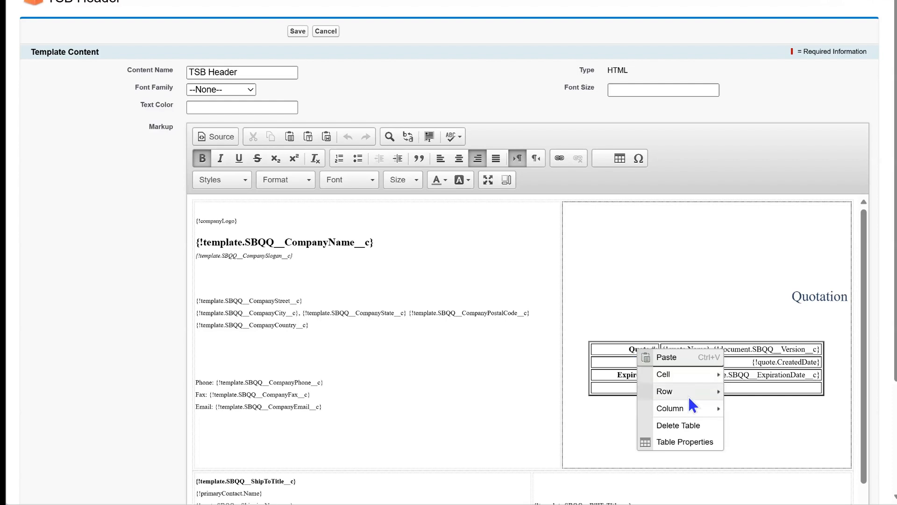
{"action": "mouse_move", "coordinate": [689, 396]}
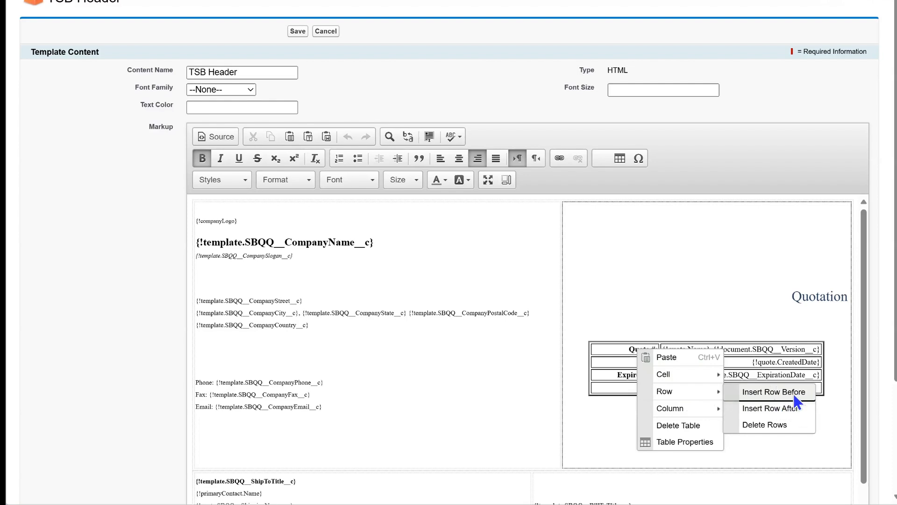
{"action": "left_click", "coordinate": [774, 392]}
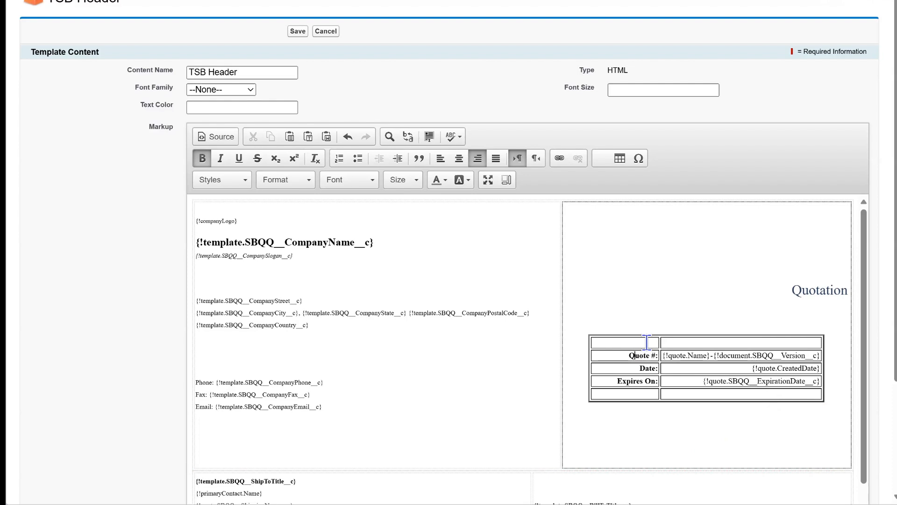
- Merge the two cells of the empty first row in the quote details table
{"action": "left_click", "coordinate": [720, 343]}
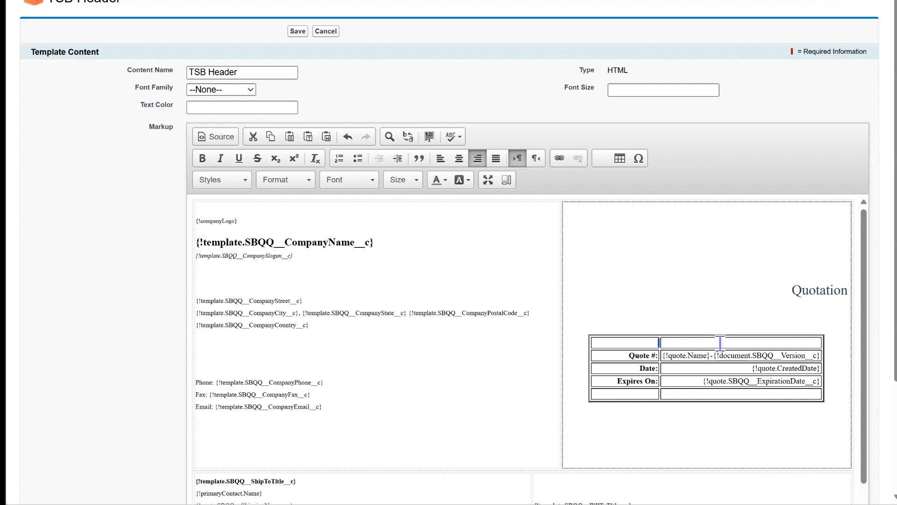
{"action": "right_click", "coordinate": [720, 342]}
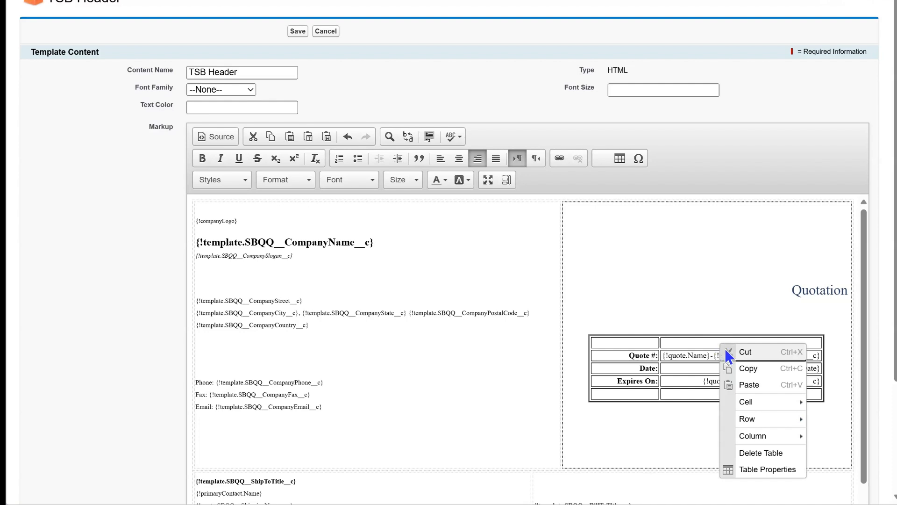
{"action": "mouse_move", "coordinate": [753, 400]}
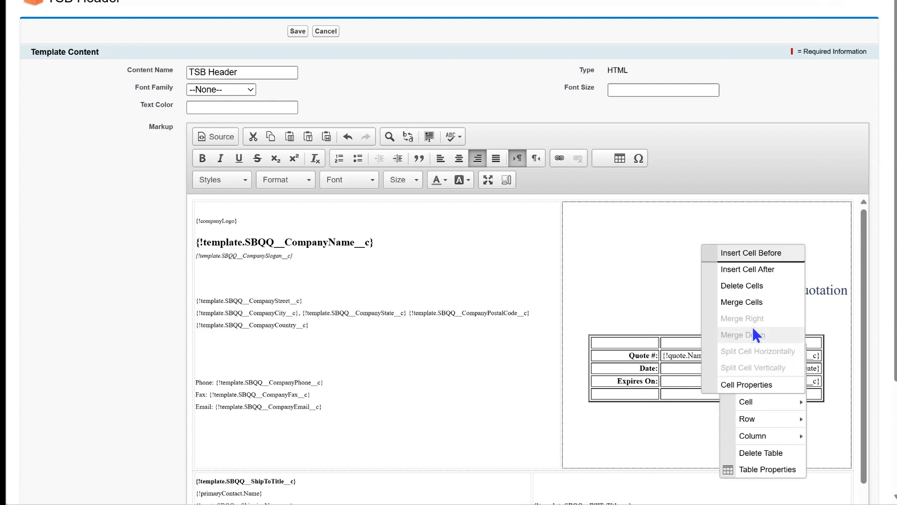
{"action": "left_click", "coordinate": [754, 303]}
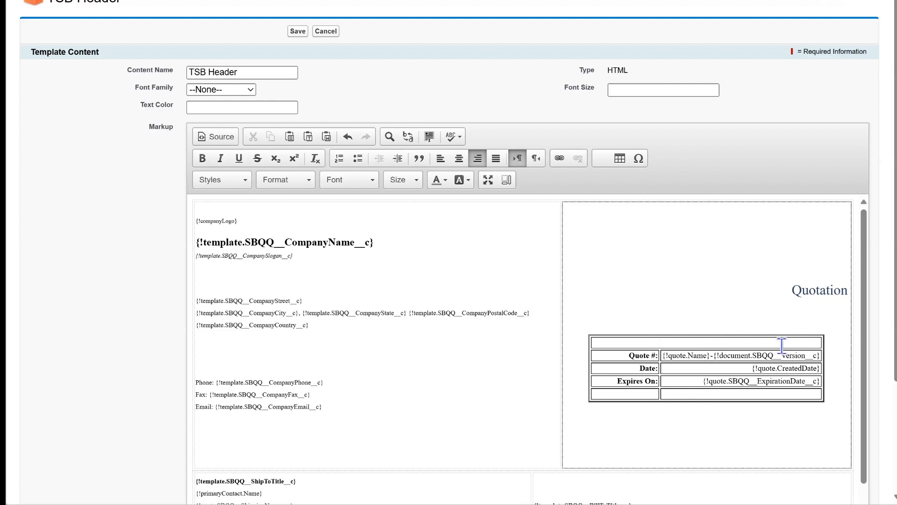
- Delete the "Quotation" heading and blank lines above the quote details table, and paste the heading into the merged first row
{"action": "double_click", "coordinate": [819, 291]}
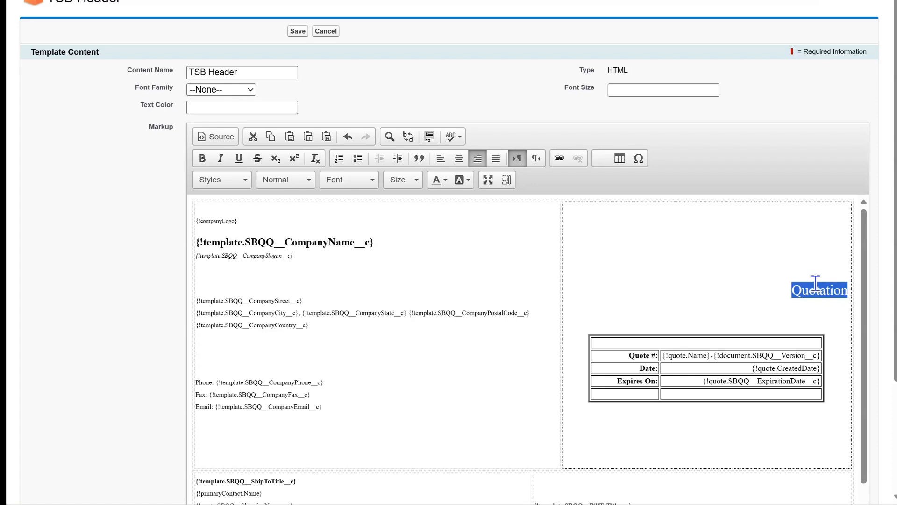
{"action": "key", "text": "Delete"}
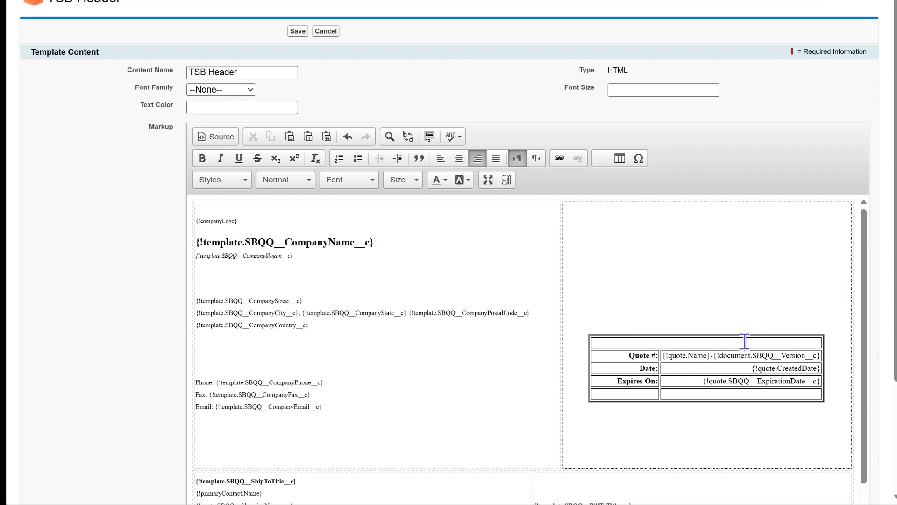
{"action": "key", "text": "BackSpace"}
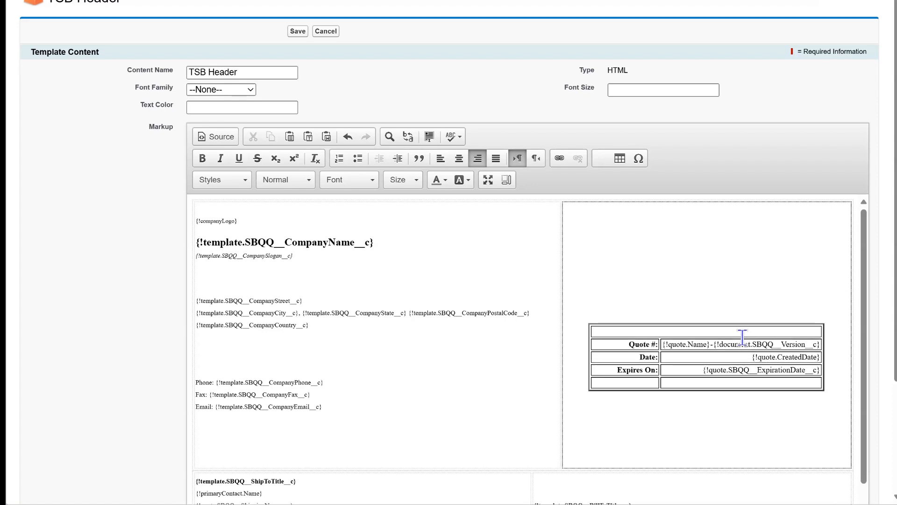
{"action": "key", "text": "BackSpace"}
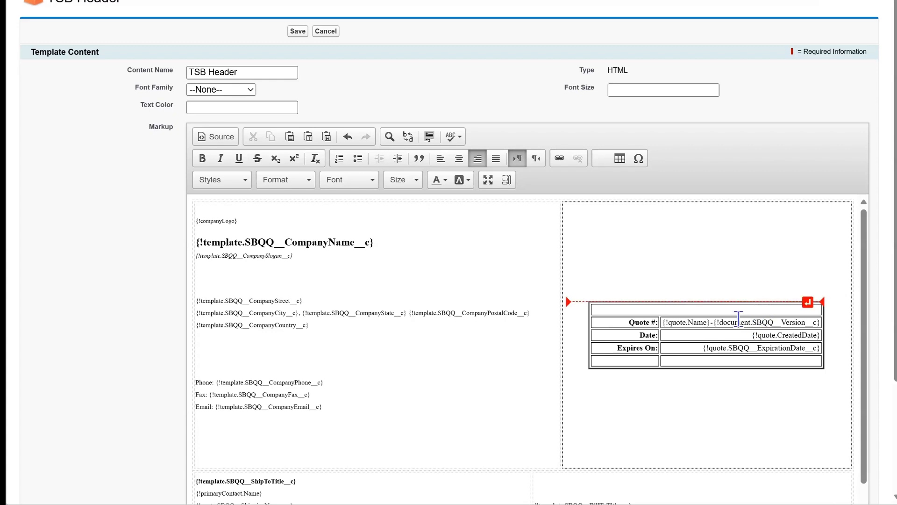
{"action": "key", "text": "ctrl+v"}
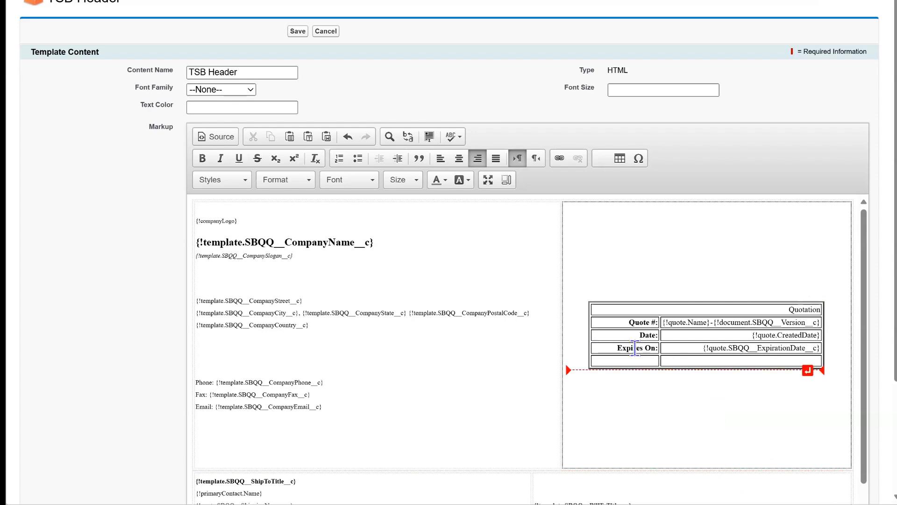
- Set the "Quotation" heading in the table's first row to Helvetica, size 18
{"action": "double_click", "coordinate": [802, 309]}
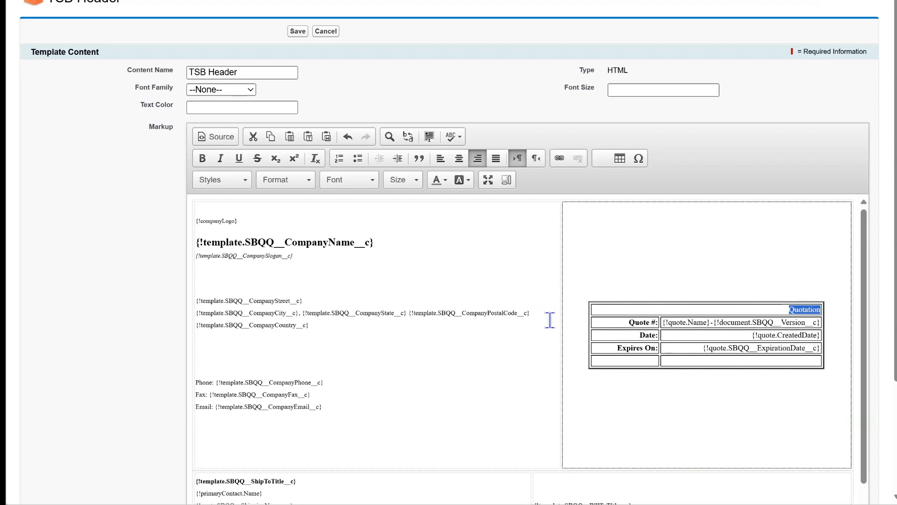
{"action": "left_click", "coordinate": [346, 182]}
{"action": "left_click", "coordinate": [413, 293]}
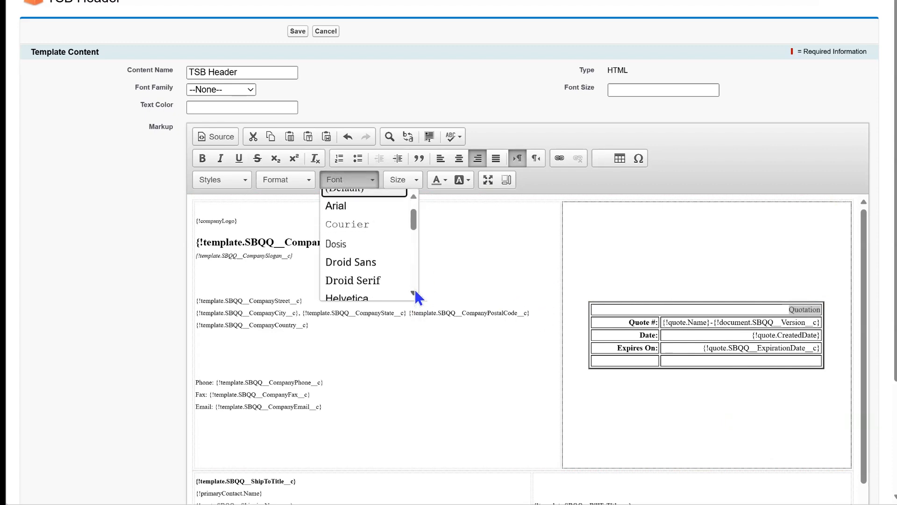
{"action": "left_click", "coordinate": [413, 293]}
{"action": "left_click", "coordinate": [354, 271]}
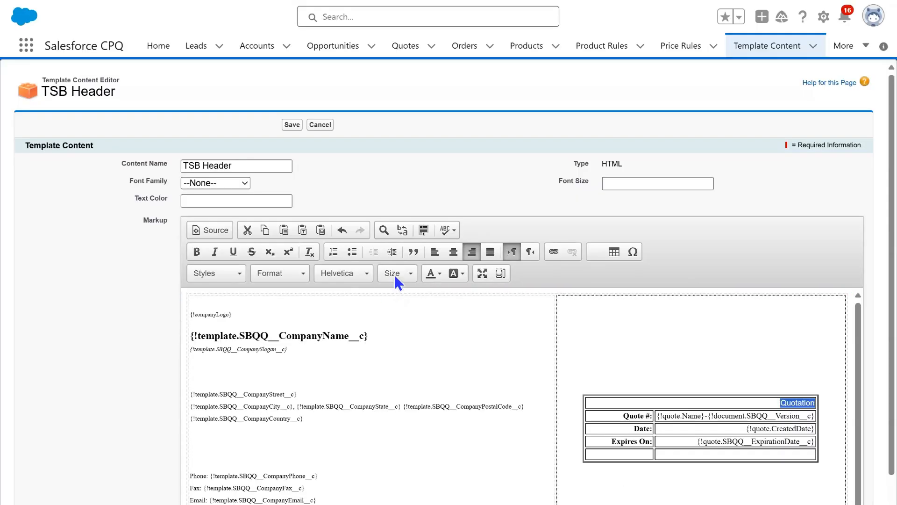
{"action": "left_click", "coordinate": [399, 180]}
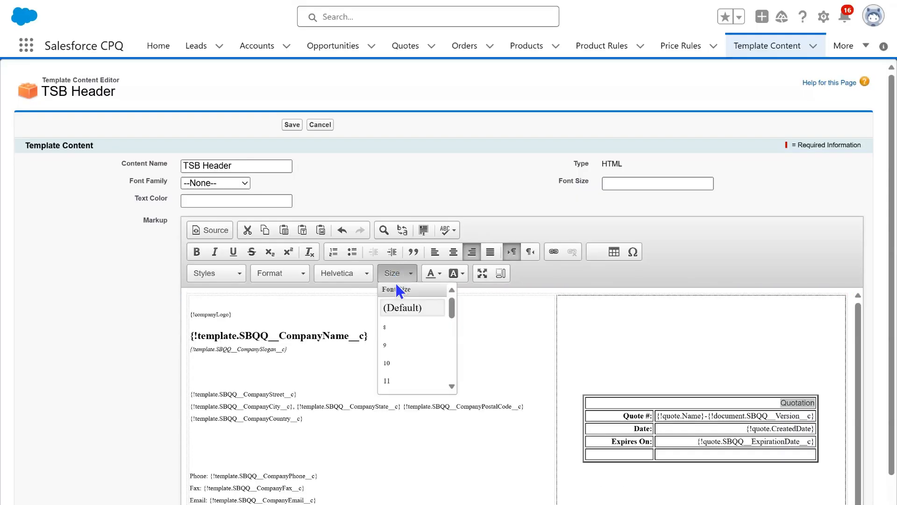
{"action": "left_click", "coordinate": [452, 386]}
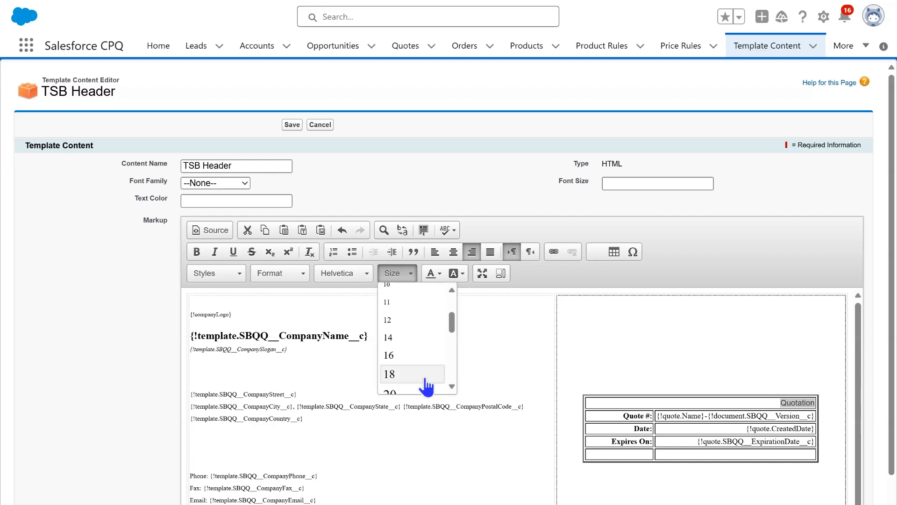
{"action": "left_click", "coordinate": [405, 374]}
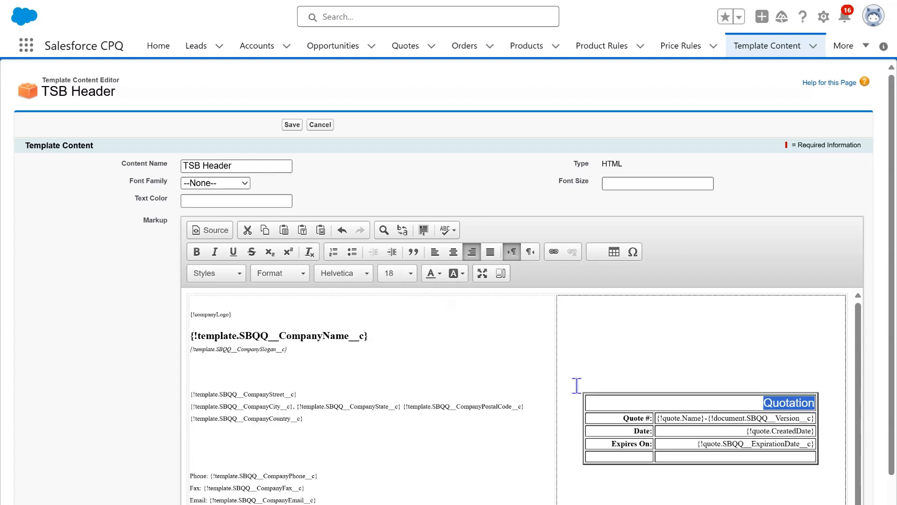
- Make the "Quotation" heading bold and center it in the merged row
{"action": "left_click", "coordinate": [741, 400]}
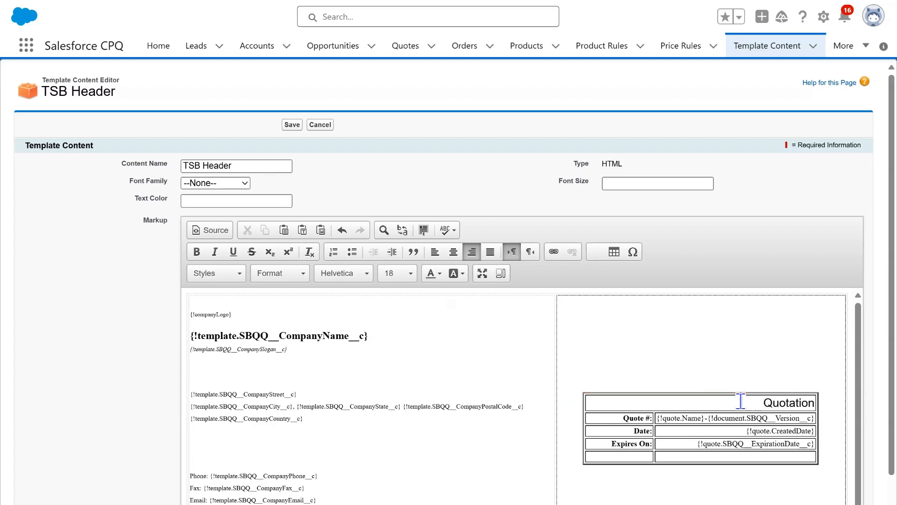
{"action": "double_click", "coordinate": [797, 402]}
{"action": "left_click", "coordinate": [197, 253]}
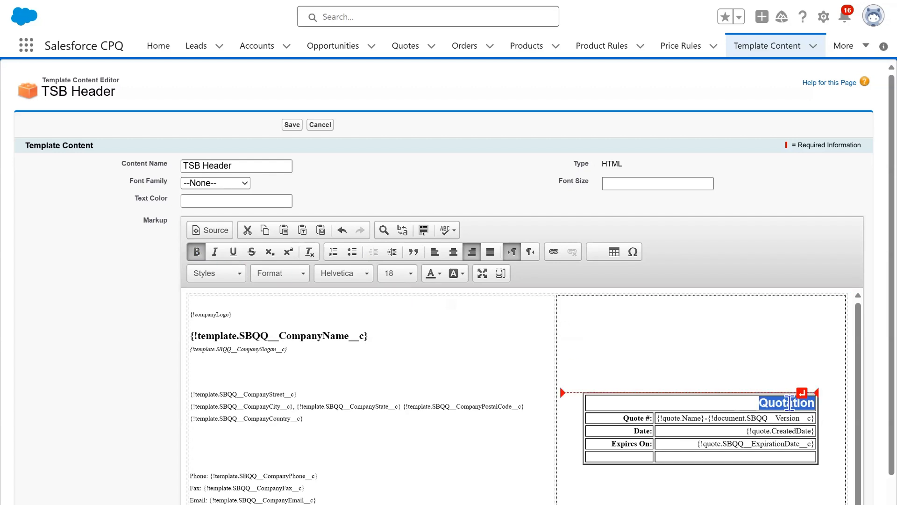
{"action": "left_click", "coordinate": [789, 402]}
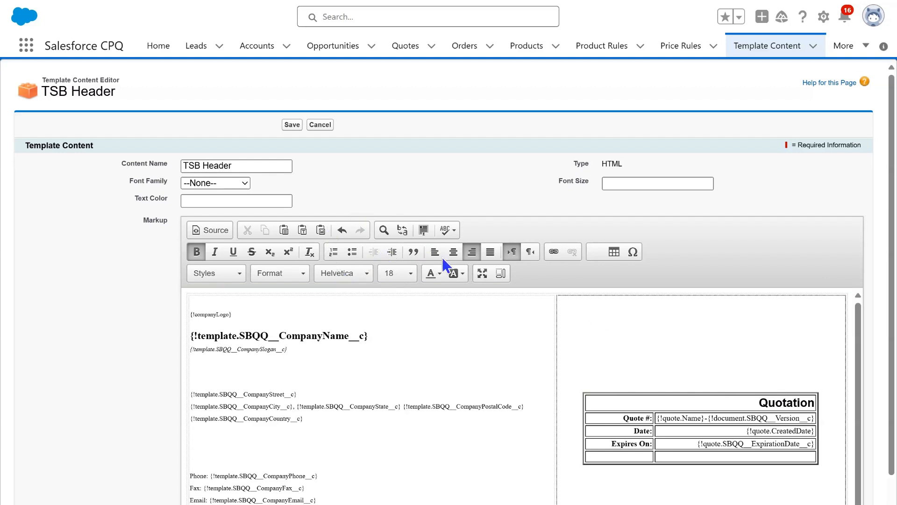
{"action": "left_click", "coordinate": [452, 250]}
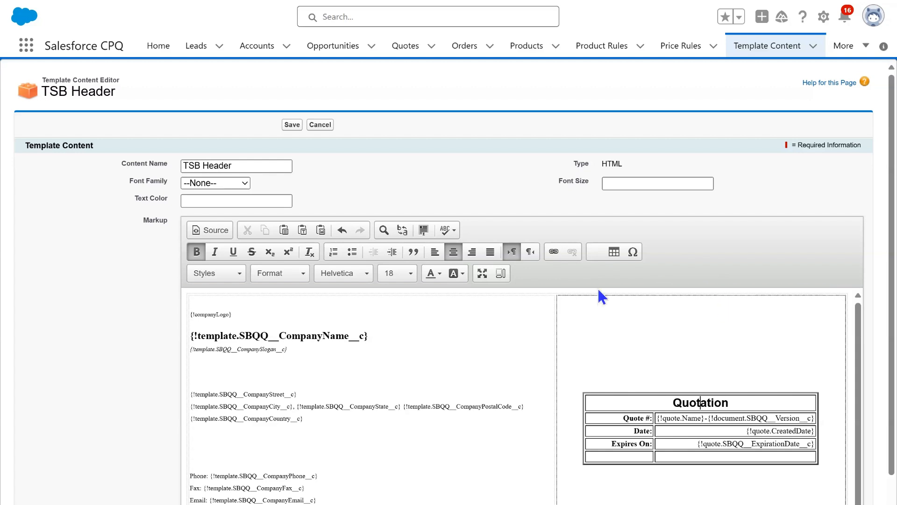
- Save the TSB Header template content and reopen it for editing
{"action": "left_click", "coordinate": [292, 126]}
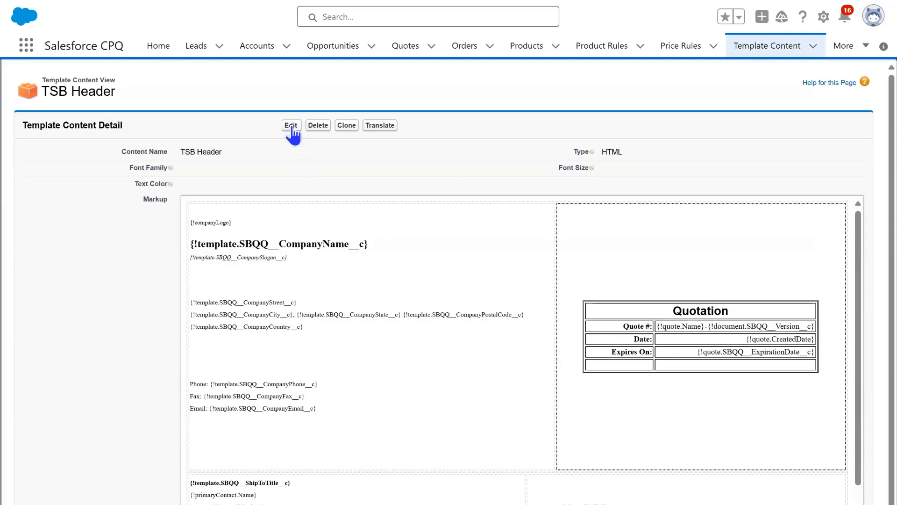
{"action": "left_click", "coordinate": [291, 126]}
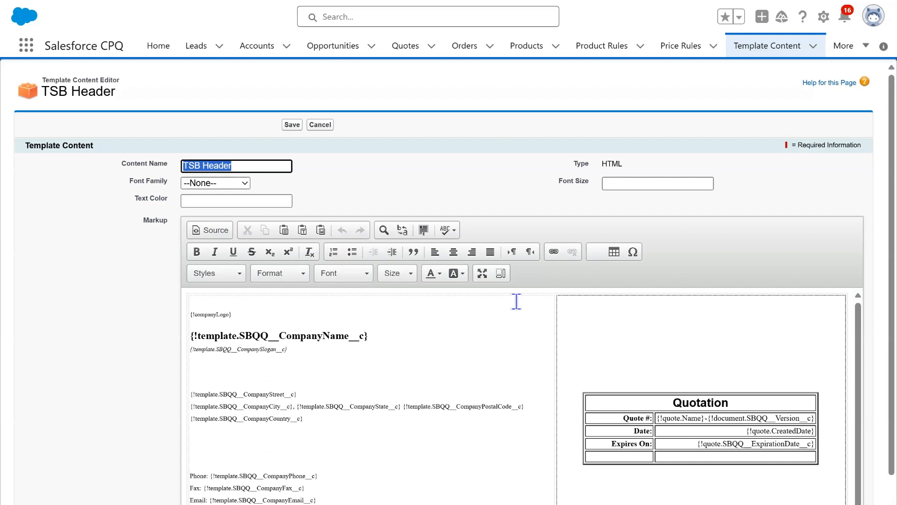
{"action": "left_click", "coordinate": [743, 401]}
{"action": "right_click", "coordinate": [740, 399]}
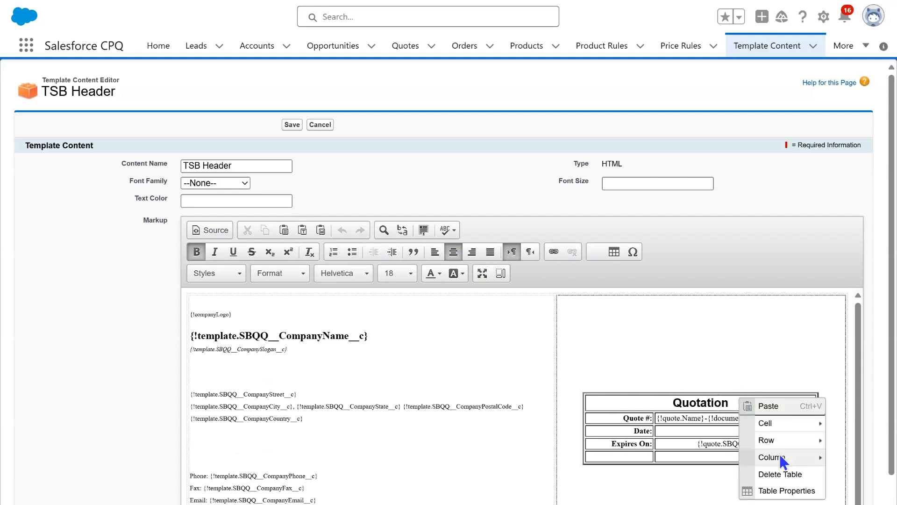
{"action": "mouse_move", "coordinate": [780, 422]}
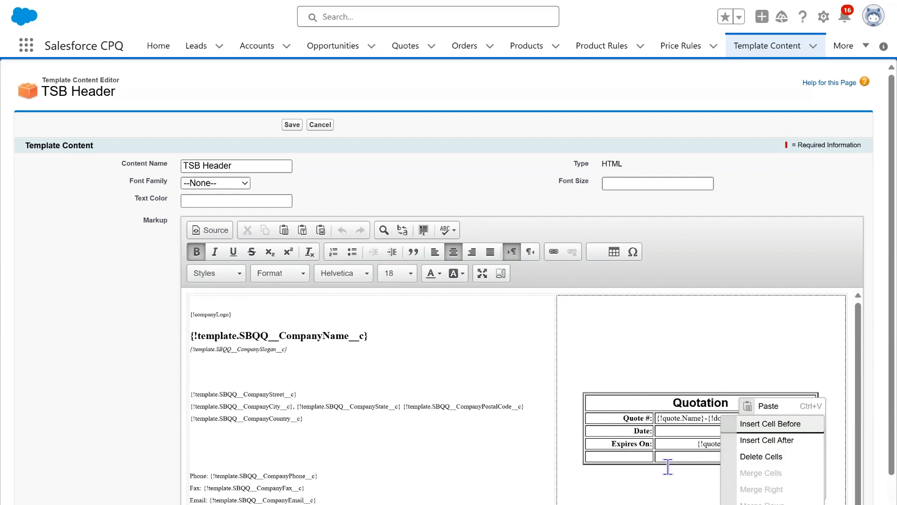
{"action": "left_click", "coordinate": [708, 401]}
{"action": "right_click", "coordinate": [709, 401]}
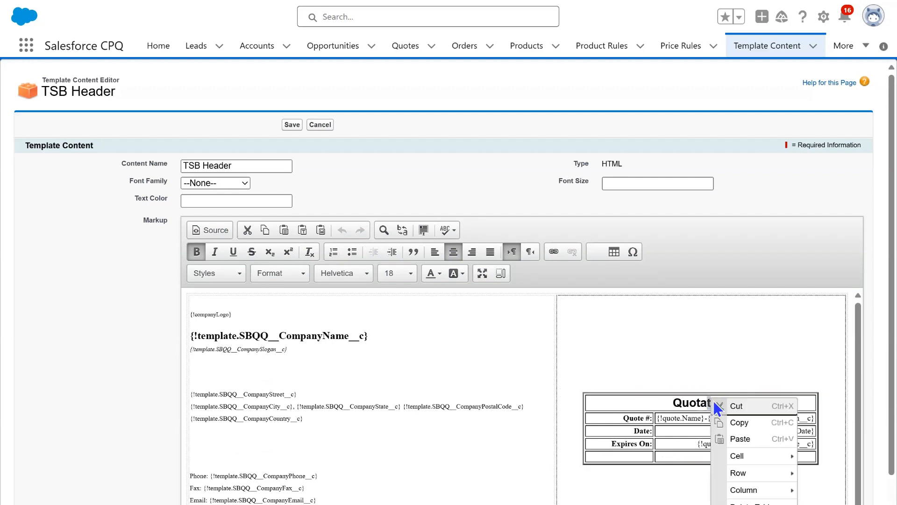
{"action": "mouse_move", "coordinate": [765, 454]}
{"action": "left_click", "coordinate": [753, 438]}
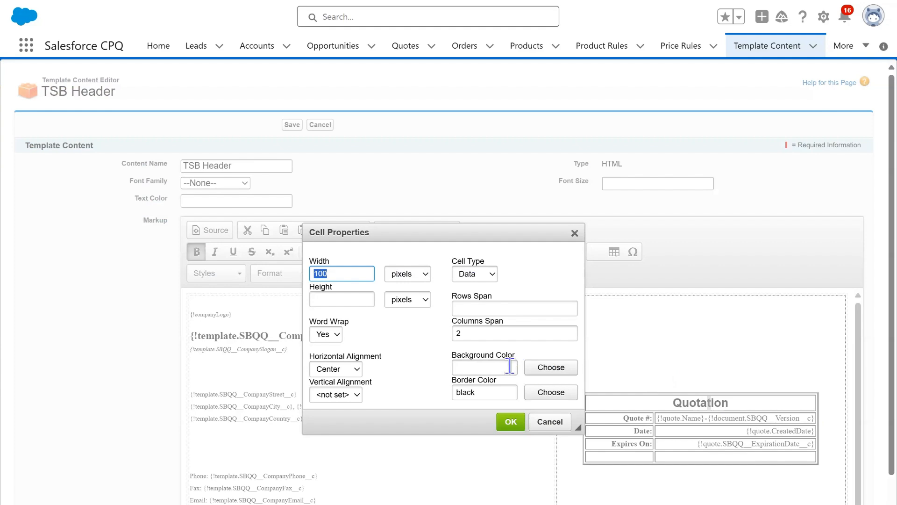
{"action": "left_click", "coordinate": [549, 368]}
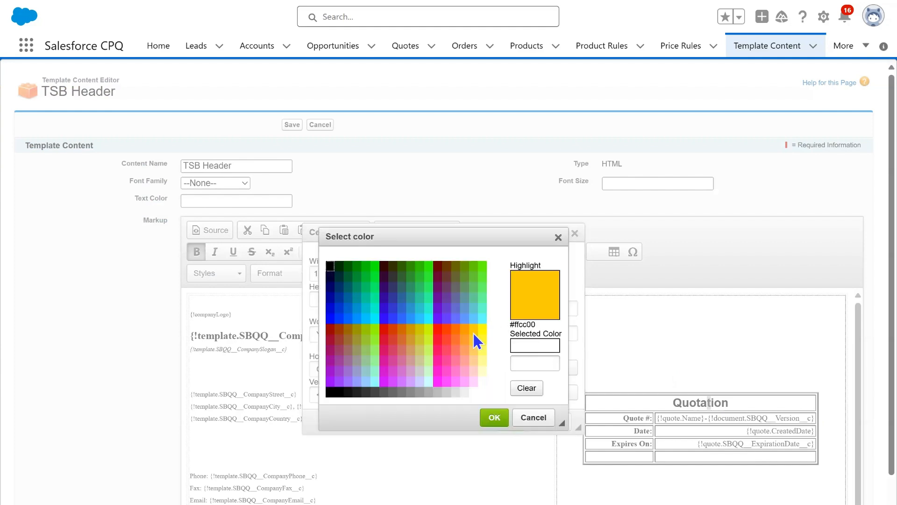
{"action": "left_click", "coordinate": [439, 308]}
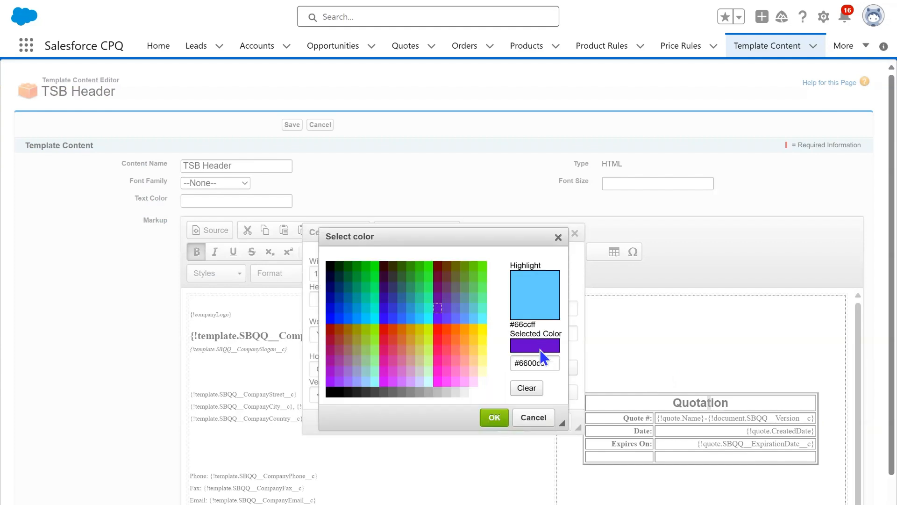
{"action": "double_click", "coordinate": [537, 360]}
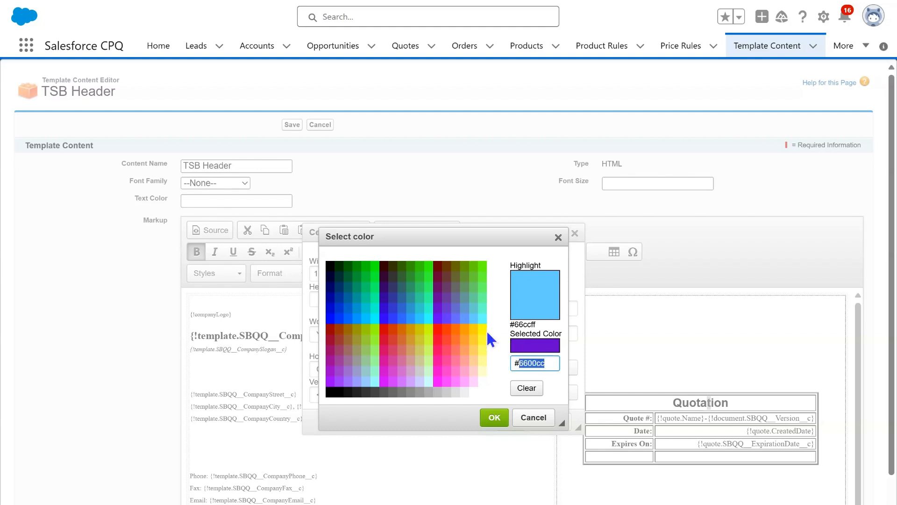
{"action": "left_click", "coordinate": [384, 307]}
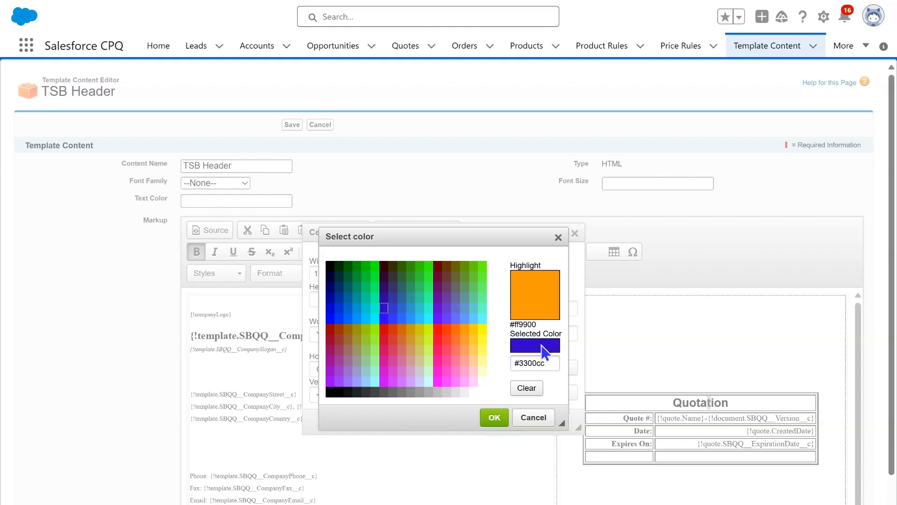
{"action": "double_click", "coordinate": [525, 325]}
{"action": "left_click", "coordinate": [542, 417]}
{"action": "left_click", "coordinate": [511, 104]}
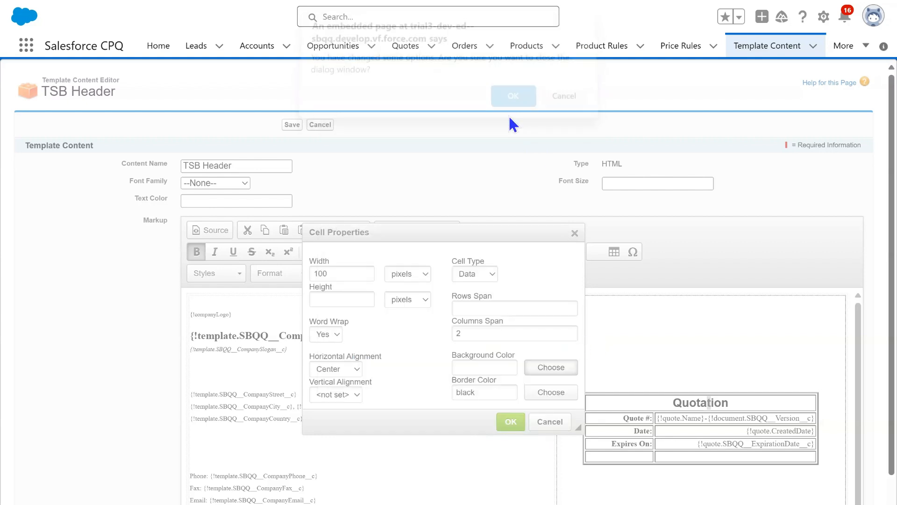
{"action": "mouse_move", "coordinate": [327, 8]}
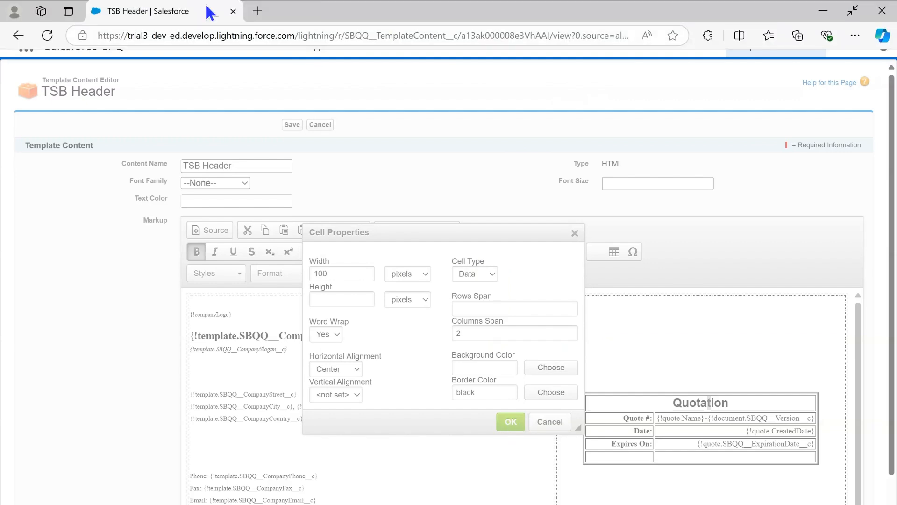
{"action": "left_click", "coordinate": [48, 36]}
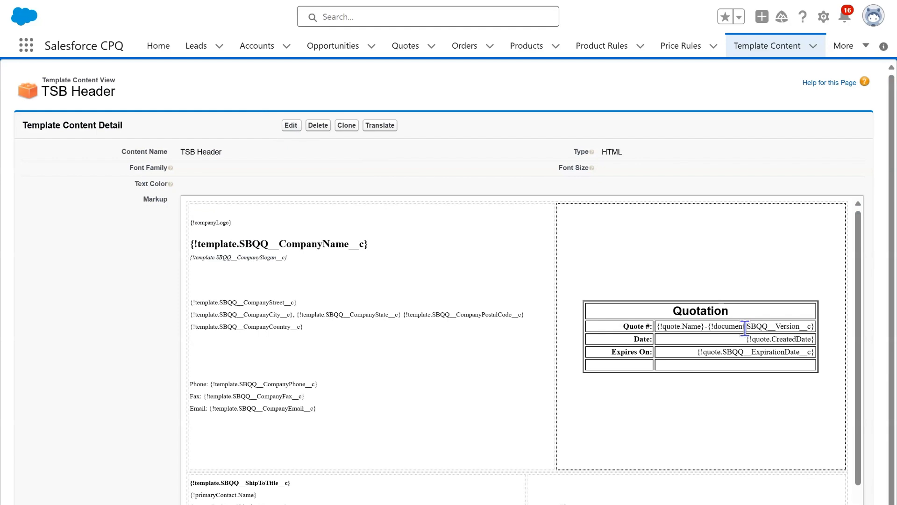
- Set the background color of the "Quotation" heading cell to ff9900 and save the TSB Header content
{"action": "left_click", "coordinate": [739, 400]}
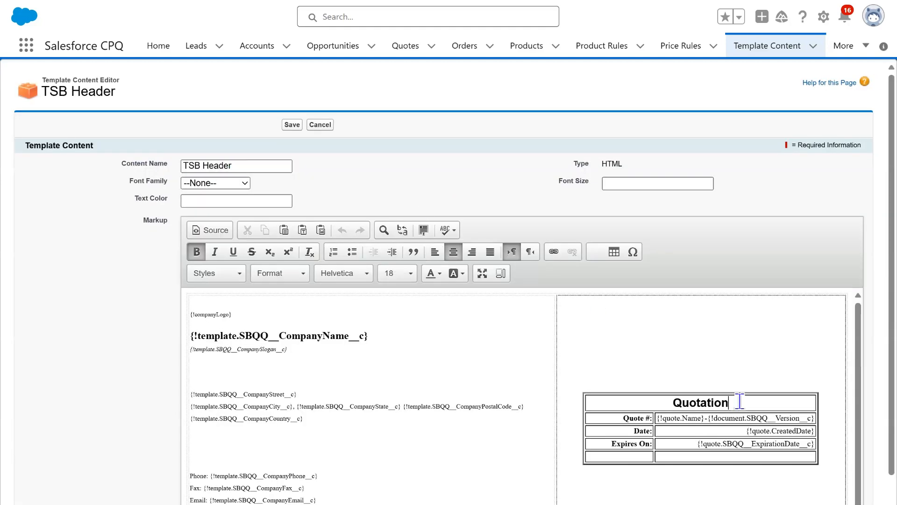
{"action": "right_click", "coordinate": [740, 400]}
{"action": "mouse_move", "coordinate": [779, 425]}
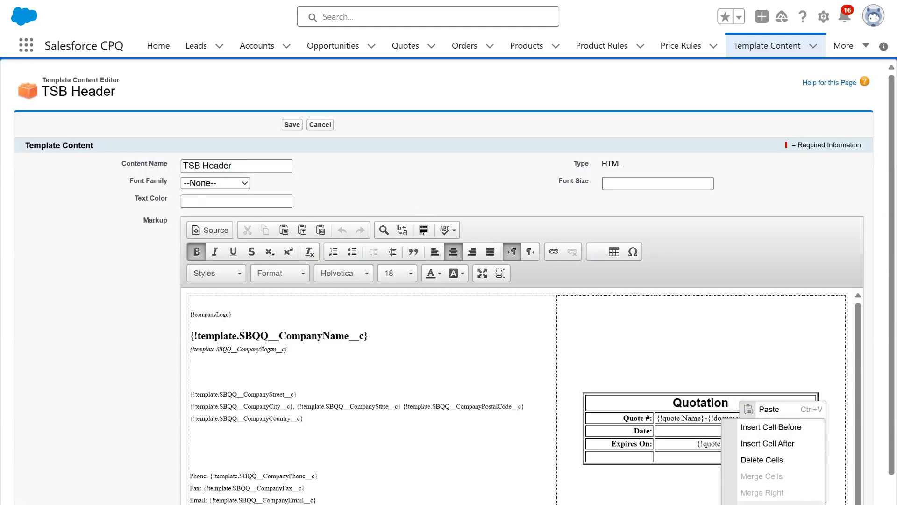
{"action": "left_click", "coordinate": [771, 503]}
{"action": "left_click", "coordinate": [491, 363]}
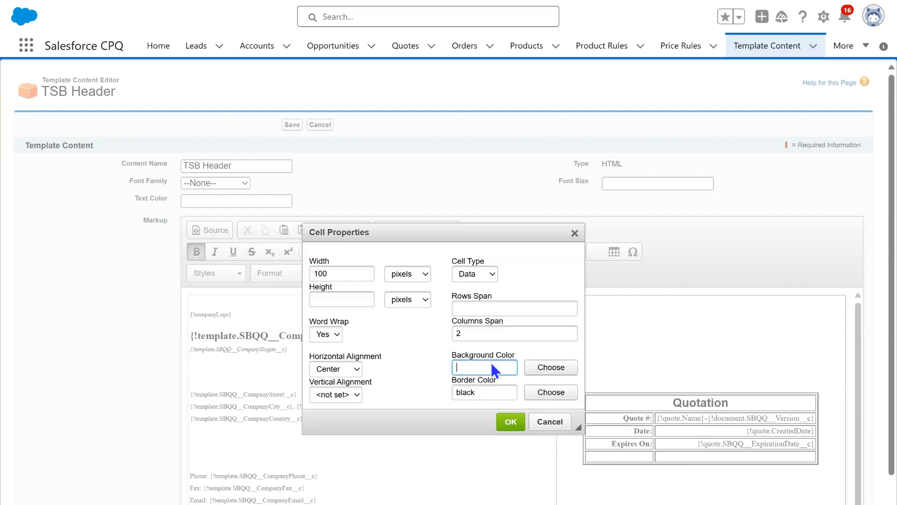
{"action": "type", "text": "ff9900"}
{"action": "left_click", "coordinate": [513, 421]}
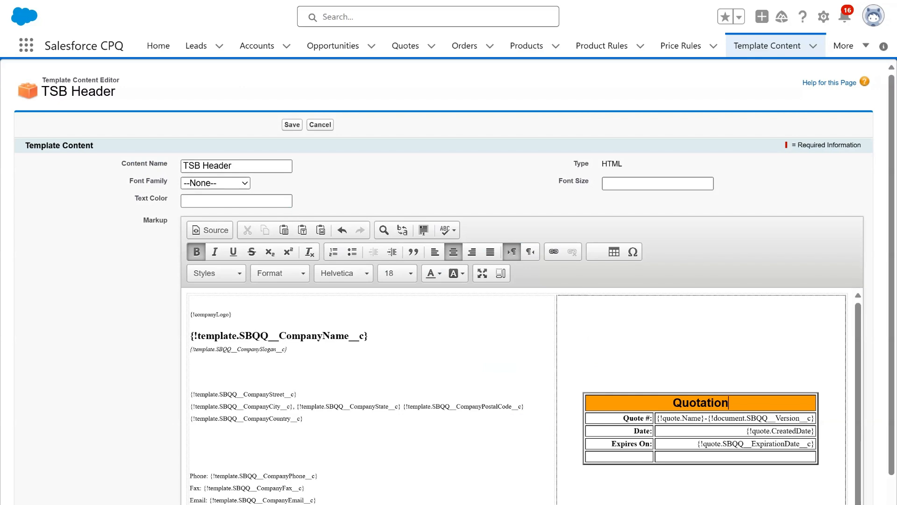
{"action": "left_click", "coordinate": [296, 125]}
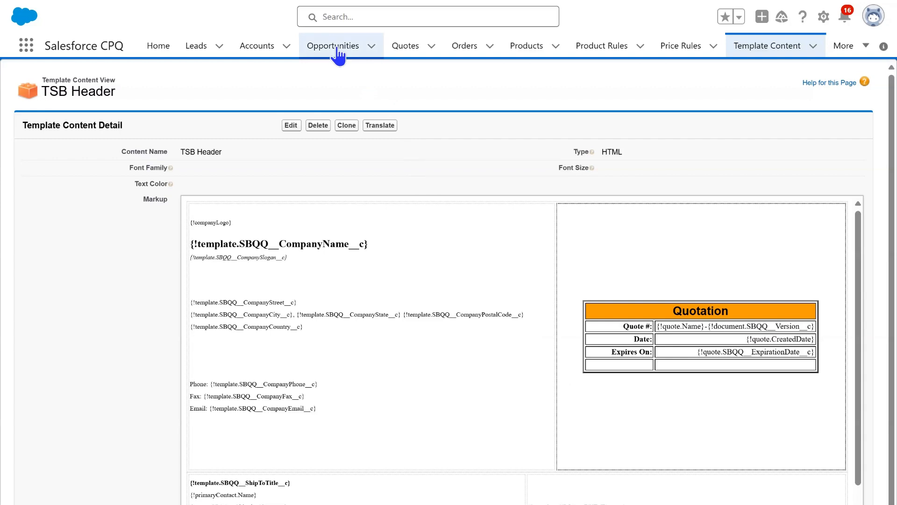
- Open the primary quote from the recently viewed quotes and preview its document with Template Small Business
{"action": "left_click", "coordinate": [401, 50]}
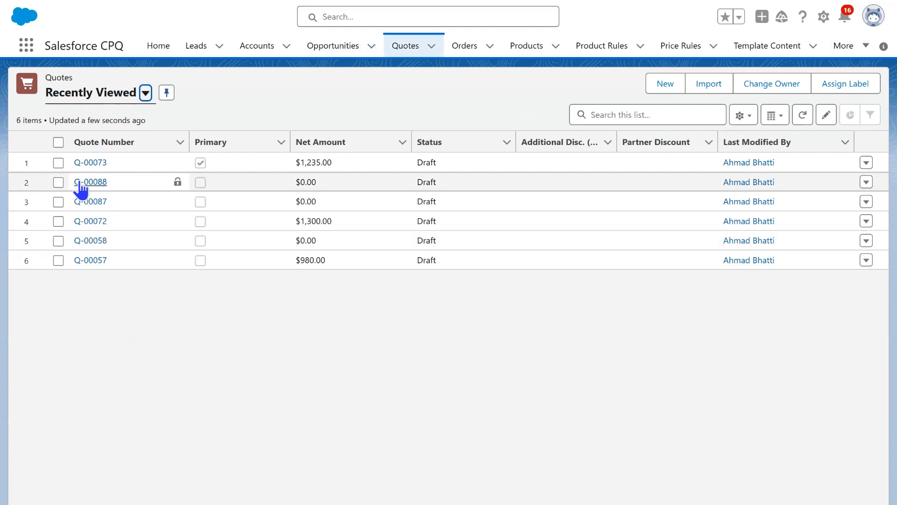
{"action": "left_click", "coordinate": [90, 163]}
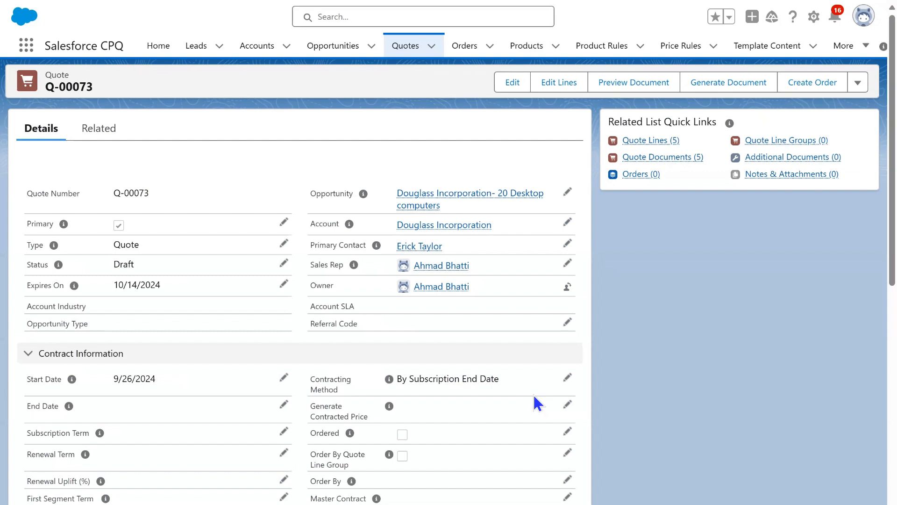
{"action": "left_click", "coordinate": [636, 82]}
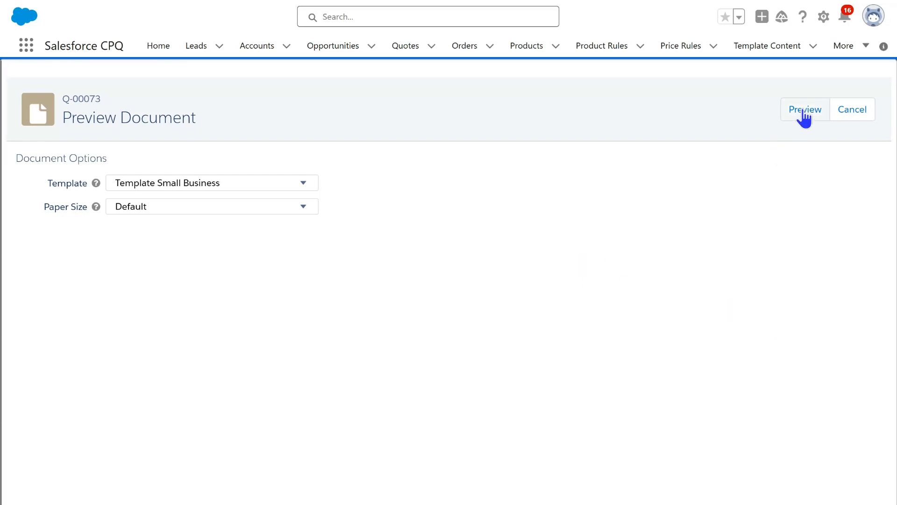
{"action": "left_click", "coordinate": [254, 184]}
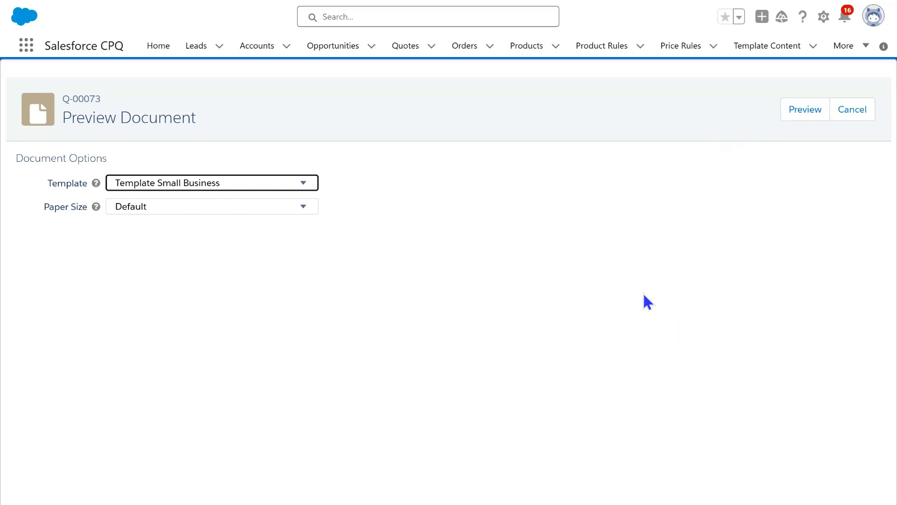
{"action": "left_click", "coordinate": [802, 115]}
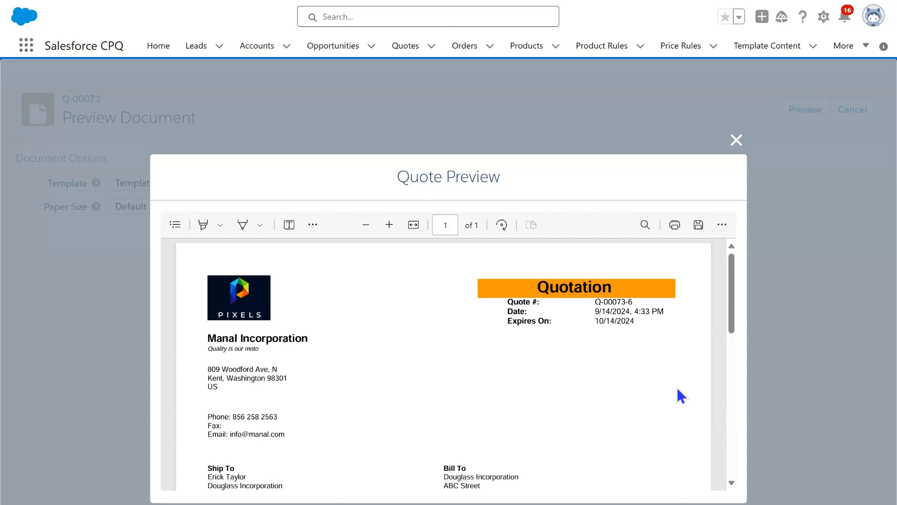
- Examine the quote preview from the header through the line items to the Terms & Conditions and signature section
{"action": "scroll", "coordinate": [666, 391], "scroll_direction": "down", "scroll_amount": 10}
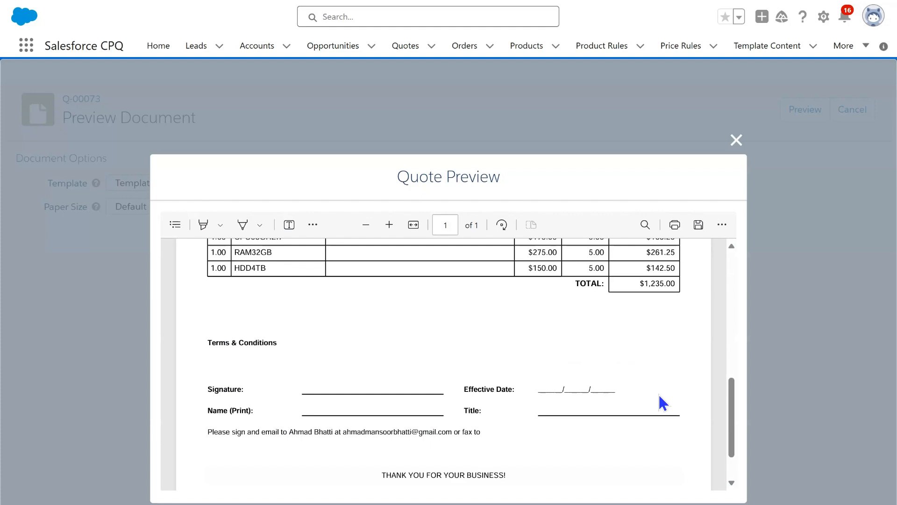
{"action": "scroll", "coordinate": [659, 395], "scroll_direction": "down", "scroll_amount": 1}
{"action": "scroll", "coordinate": [659, 396], "scroll_direction": "up", "scroll_amount": 10}
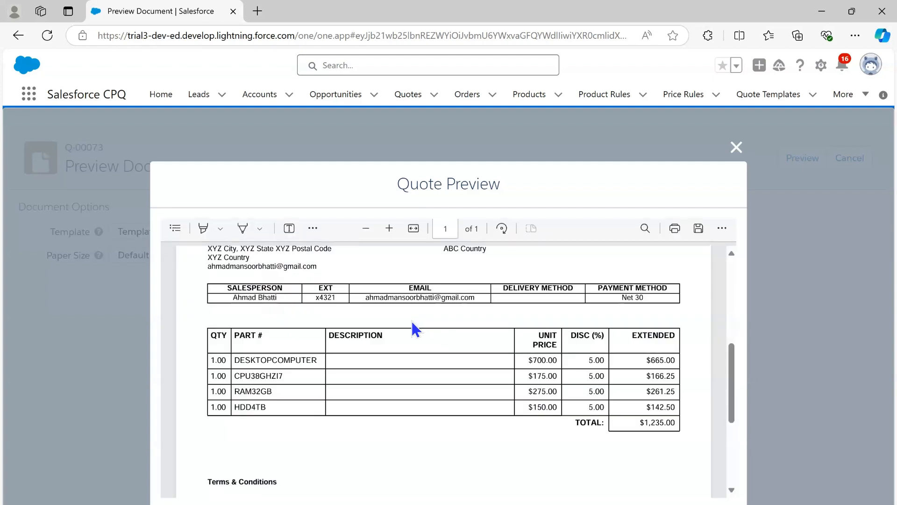
{"action": "scroll", "coordinate": [496, 384], "scroll_direction": "up", "scroll_amount": 5}
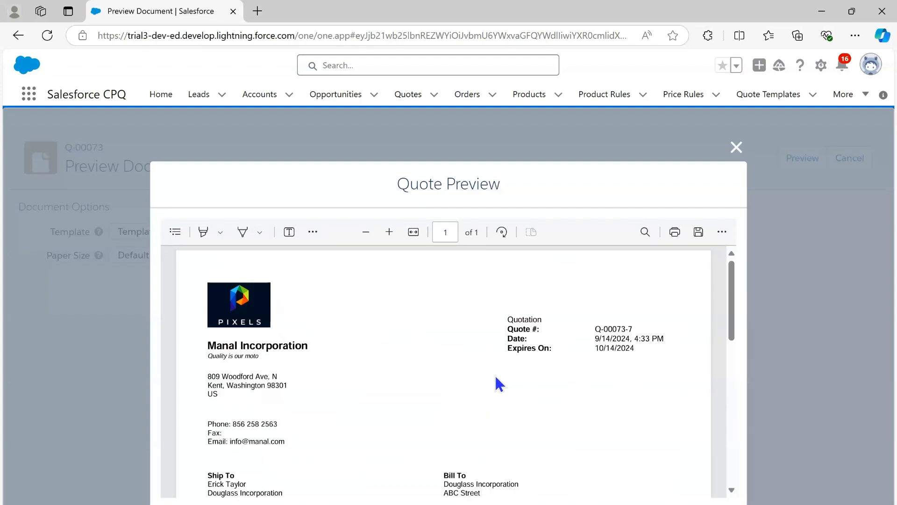
{"action": "scroll", "coordinate": [496, 377], "scroll_direction": "down", "scroll_amount": 6}
{"action": "scroll", "coordinate": [495, 376], "scroll_direction": "up", "scroll_amount": 6}
{"action": "scroll", "coordinate": [543, 402], "scroll_direction": "down", "scroll_amount": 5}
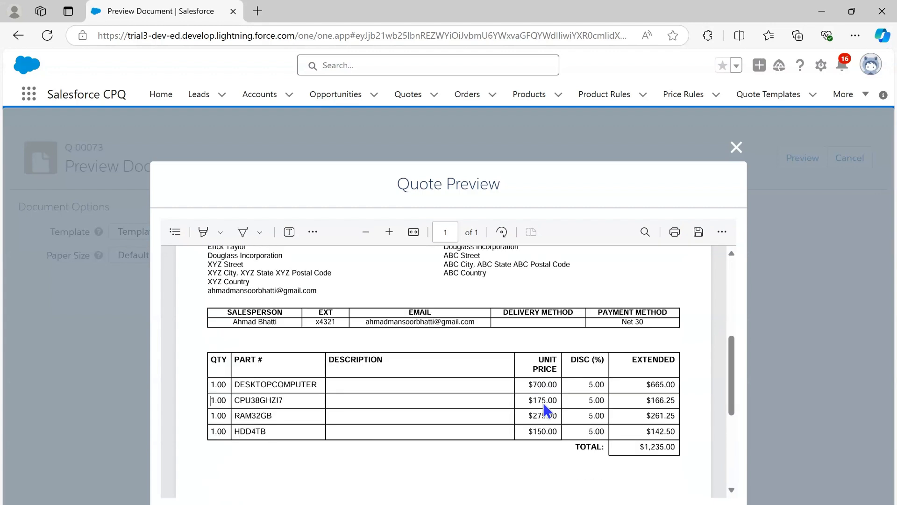
{"action": "scroll", "coordinate": [543, 404], "scroll_direction": "down", "scroll_amount": 5}
{"action": "mouse_move", "coordinate": [207, 293]}
{"action": "left_mouse_down"}
{"action": "mouse_move", "coordinate": [333, 313]}
{"action": "mouse_move", "coordinate": [331, 296]}
{"action": "mouse_move", "coordinate": [277, 296]}
{"action": "mouse_move", "coordinate": [314, 308]}
{"action": "left_mouse_up"}
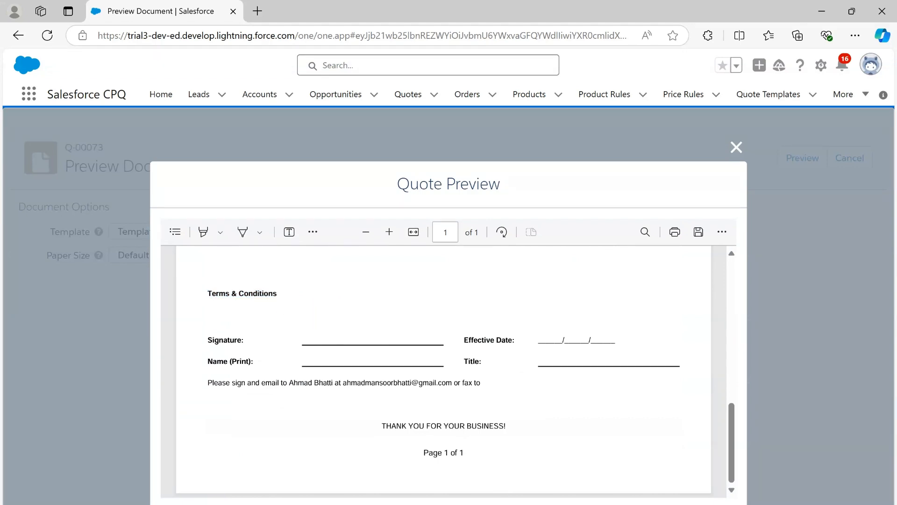
{"action": "scroll", "coordinate": [433, 411], "scroll_direction": "up", "scroll_amount": 10}
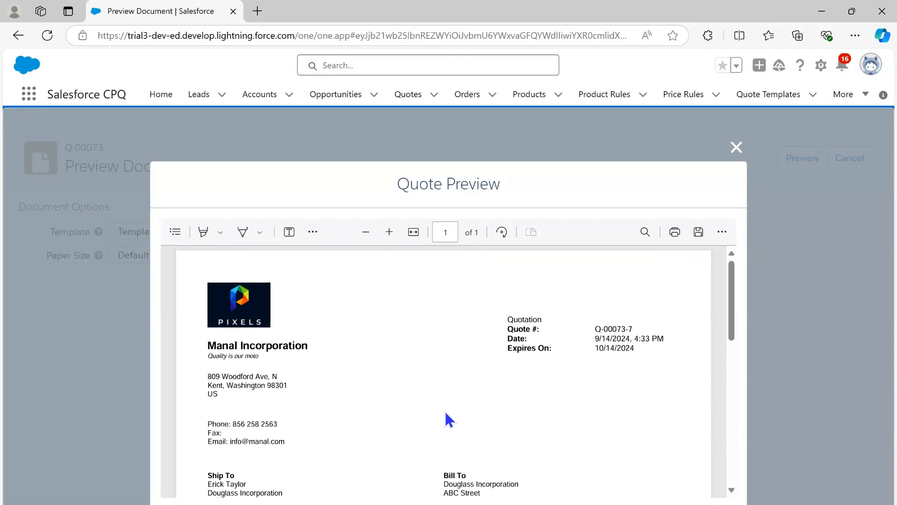
- In Template Small Business, enter Terms & Conditions covering Payment Terms, Delivery Policy, Return Policy, Liability Disclaimer and Governing Law, and save
{"action": "left_click", "coordinate": [789, 99]}
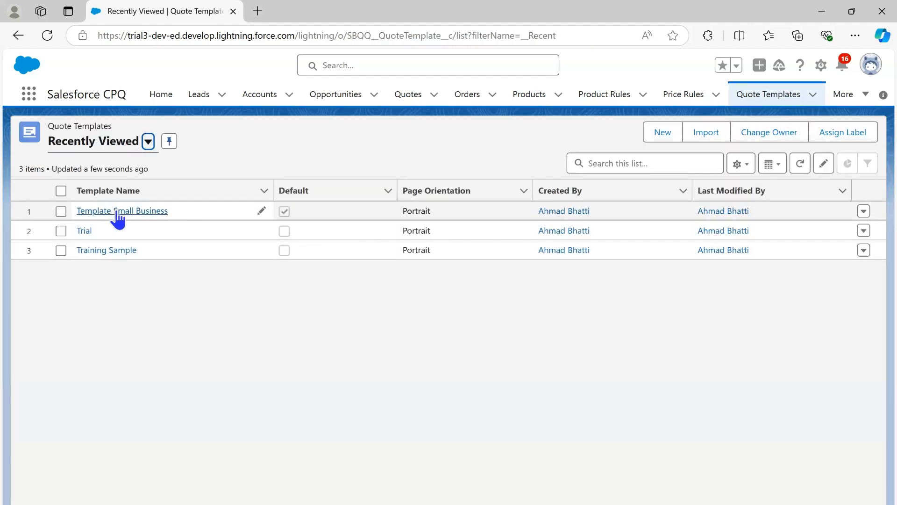
{"action": "left_click", "coordinate": [117, 213]}
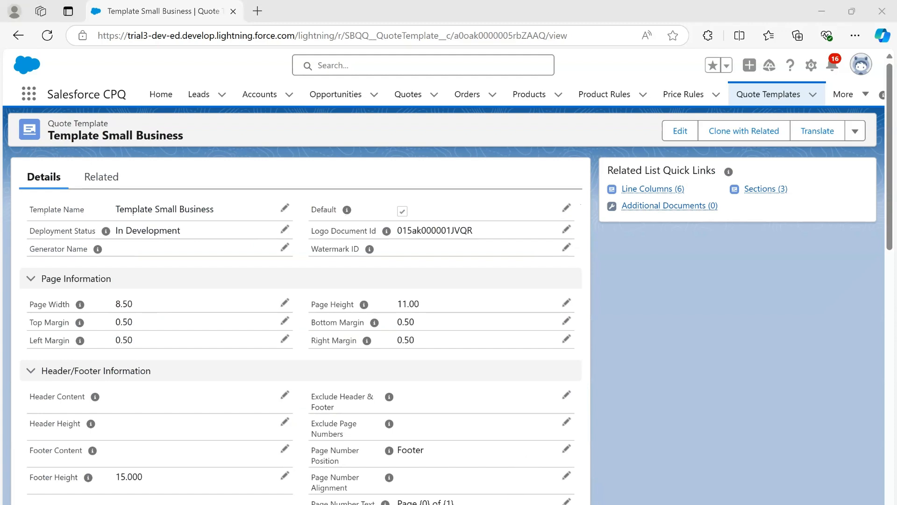
{"action": "scroll", "coordinate": [324, 399], "scroll_direction": "down", "scroll_amount": 5}
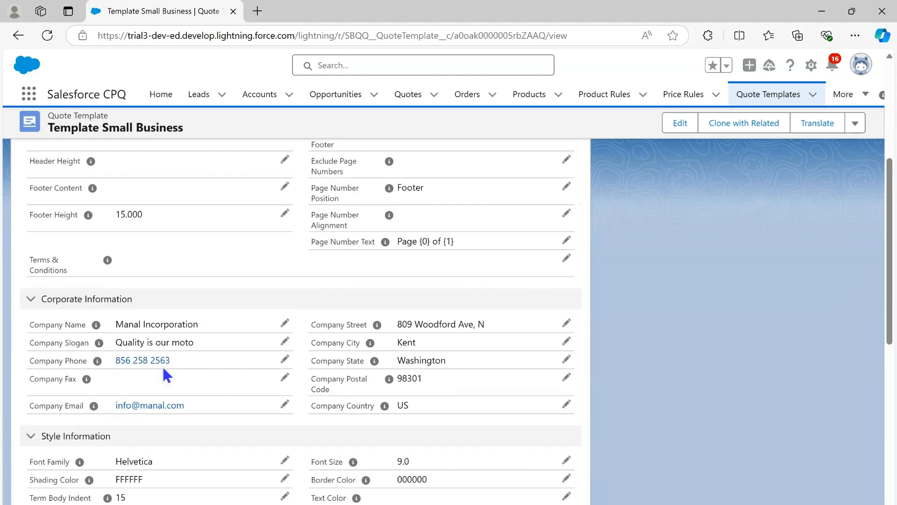
{"action": "left_click", "coordinate": [566, 258]}
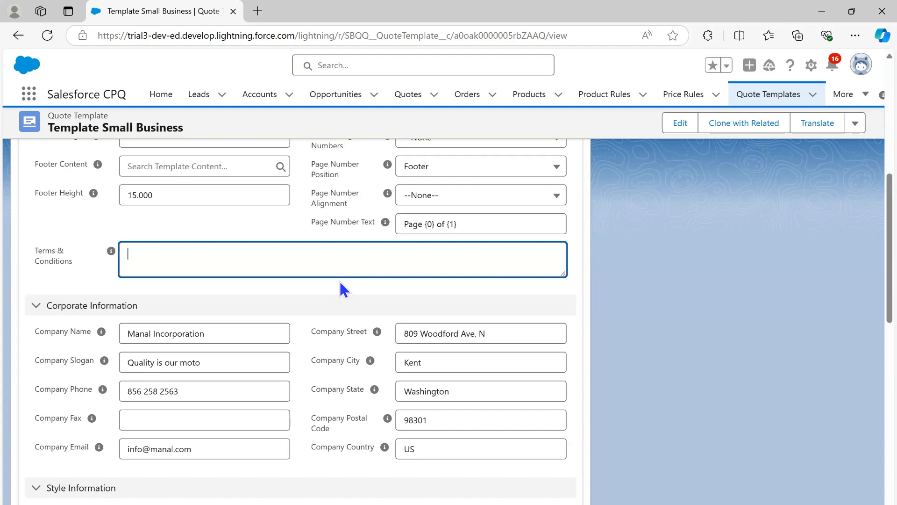
{"action": "type", "text": "Governing Law This agreement shall be governed by the laws of the jurisdiction in which our company is located."}
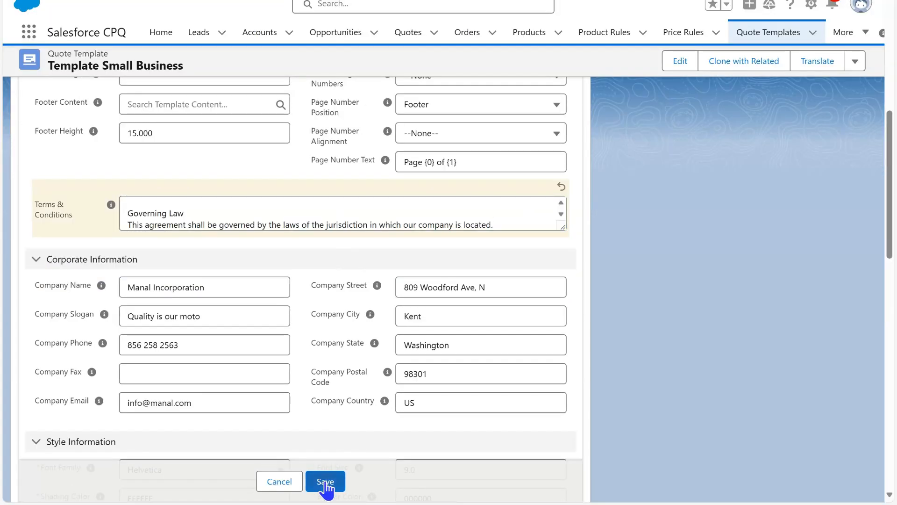
{"action": "left_click", "coordinate": [325, 484]}
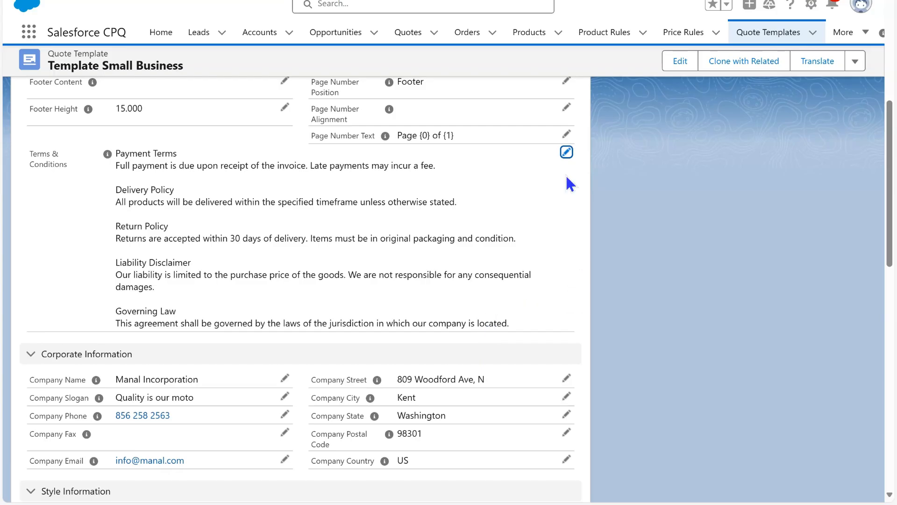
- Open the primary quote from the recently viewed quotes and preview its document with Template Small Business
{"action": "left_click", "coordinate": [410, 33]}
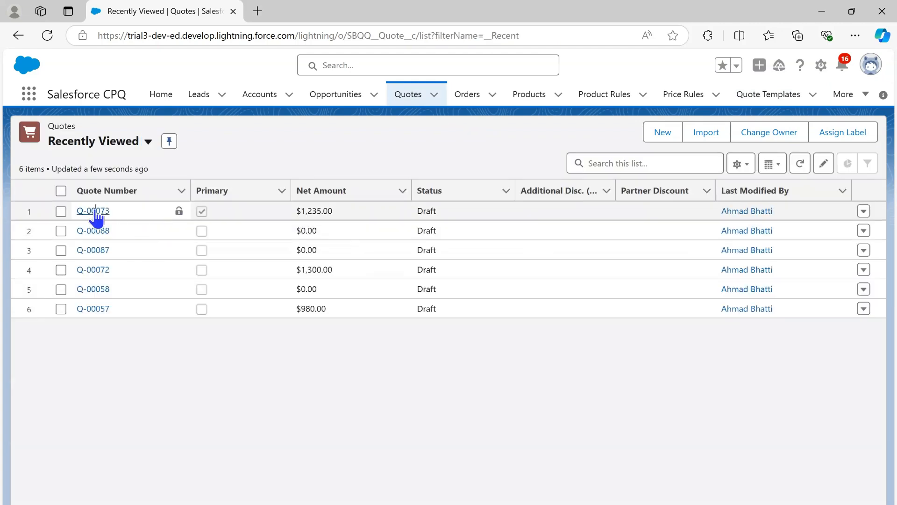
{"action": "left_click", "coordinate": [95, 210]}
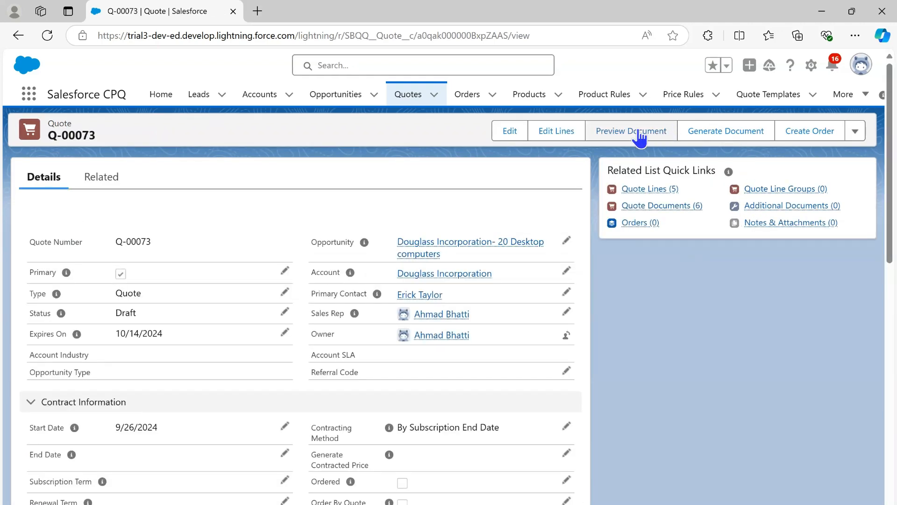
{"action": "left_click", "coordinate": [635, 133]}
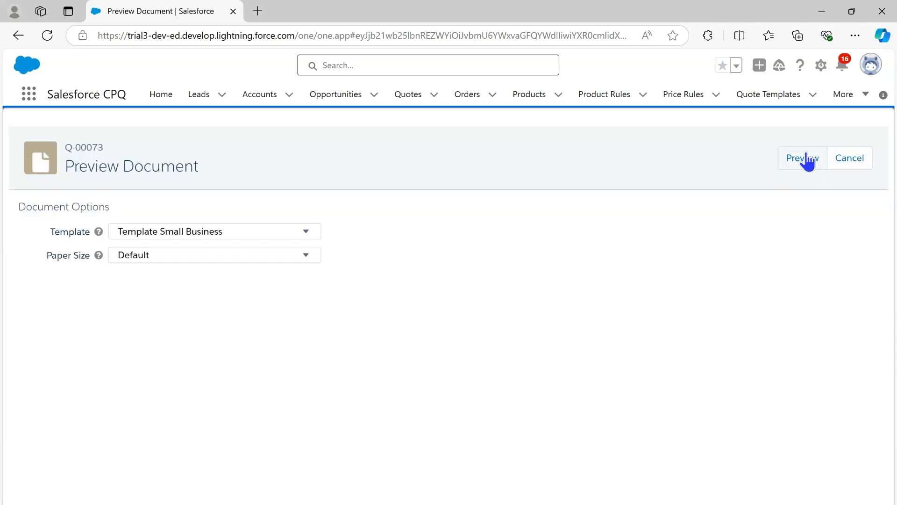
{"action": "left_click", "coordinate": [806, 160]}
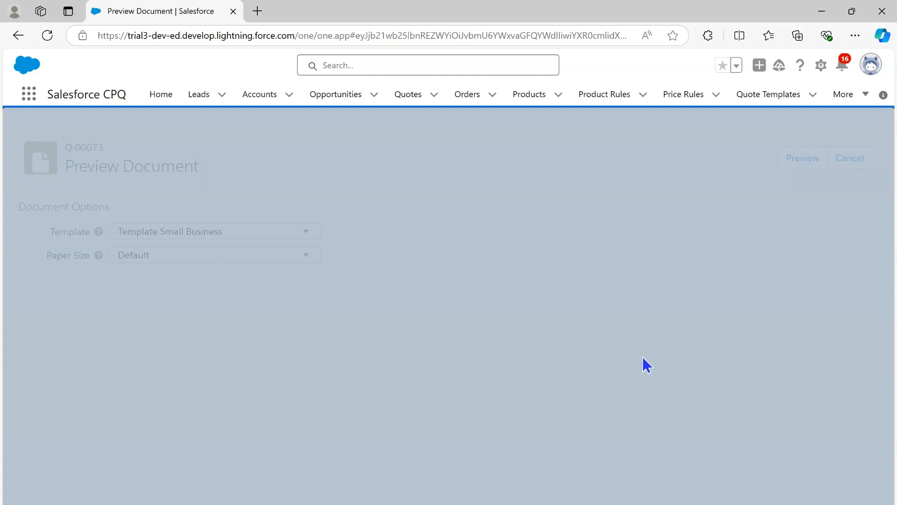
- Examine the Terms & Conditions text and its placement between the line items and the signature section in the quote preview
{"action": "scroll", "coordinate": [640, 366], "scroll_direction": "down", "scroll_amount": 3}
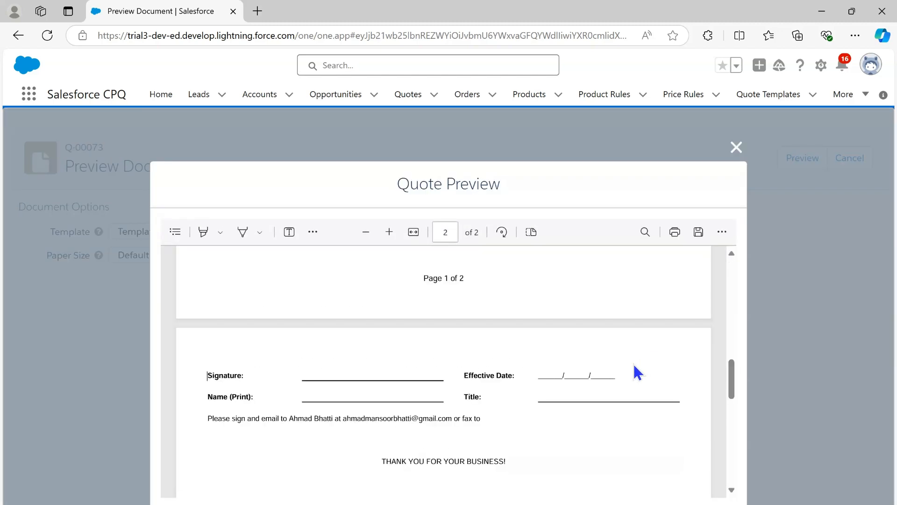
{"action": "scroll", "coordinate": [607, 374], "scroll_direction": "up", "scroll_amount": 5}
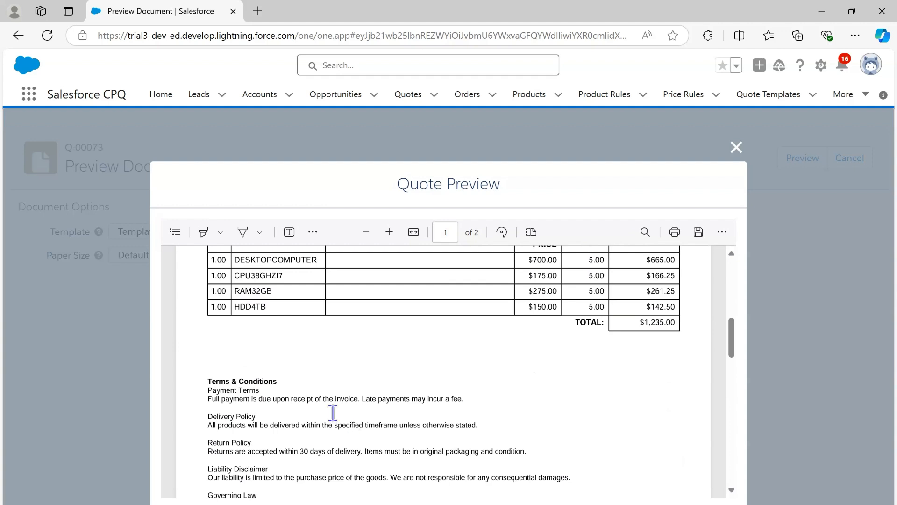
{"action": "left_click_drag", "start_coordinate": [206, 395], "coordinate": [389, 477]}
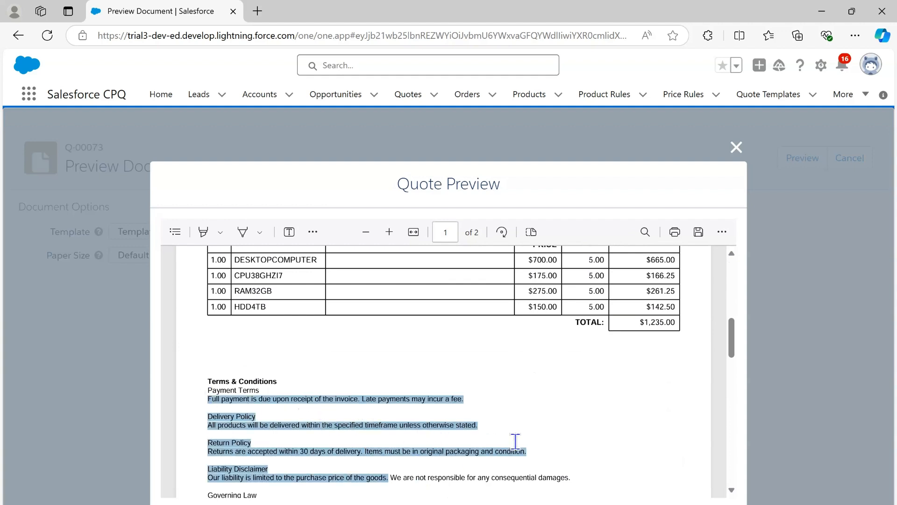
{"action": "scroll", "coordinate": [515, 440], "scroll_direction": "down", "scroll_amount": 3}
{"action": "scroll", "coordinate": [515, 441], "scroll_direction": "up", "scroll_amount": 12}
{"action": "scroll", "coordinate": [515, 440], "scroll_direction": "down", "scroll_amount": 12}
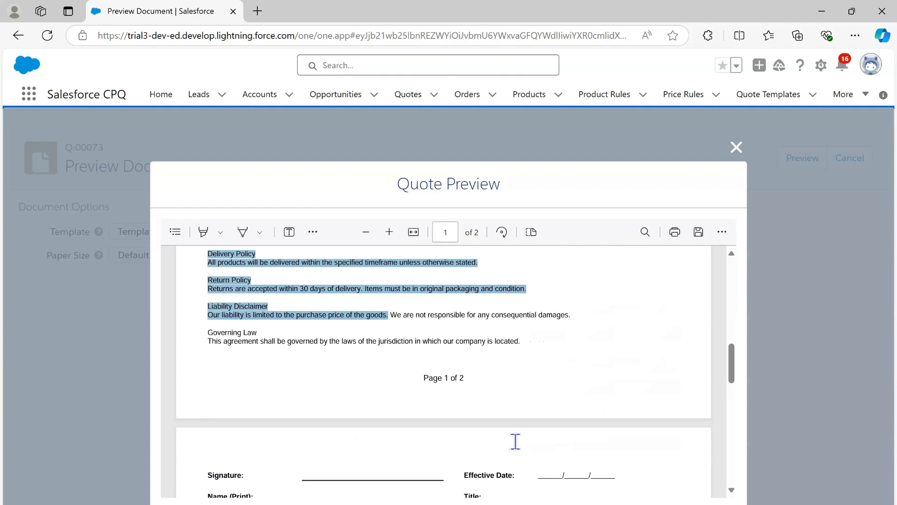
{"action": "scroll", "coordinate": [515, 441], "scroll_direction": "down", "scroll_amount": 3}
{"action": "scroll", "coordinate": [518, 446], "scroll_direction": "up", "scroll_amount": 3}
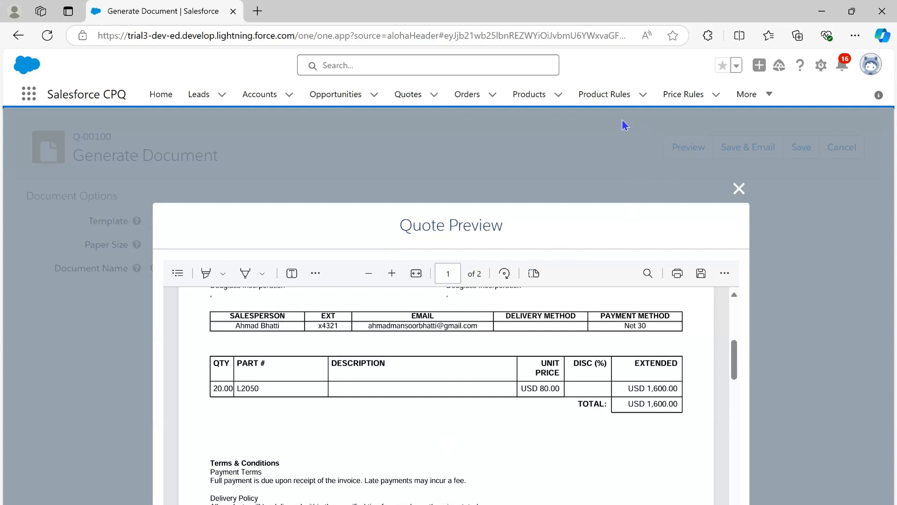
- Open the Template Small Business record from the recently viewed quote templates
{"action": "left_click", "coordinate": [758, 95]}
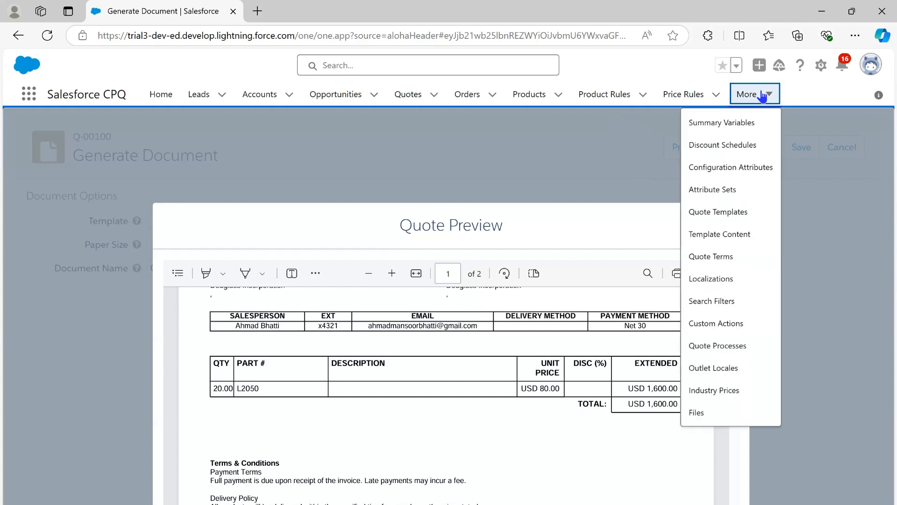
{"action": "left_click", "coordinate": [736, 213]}
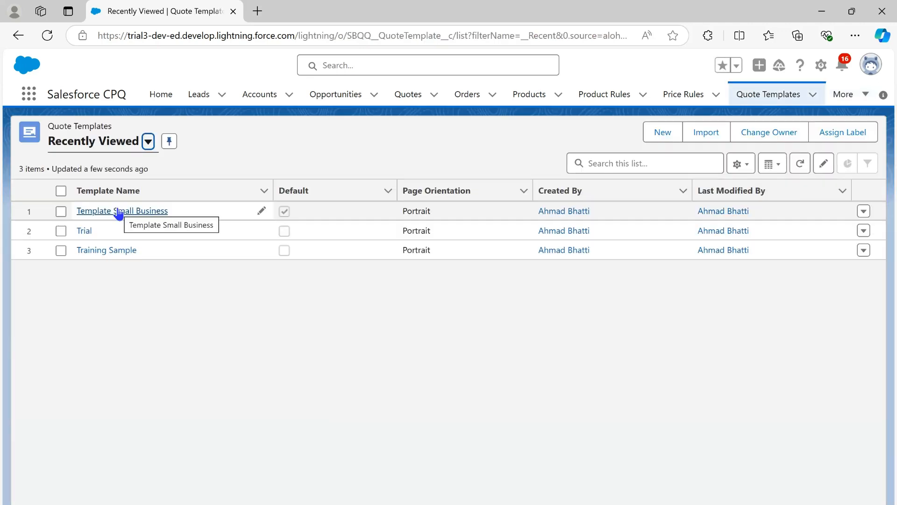
{"action": "left_click", "coordinate": [119, 213]}
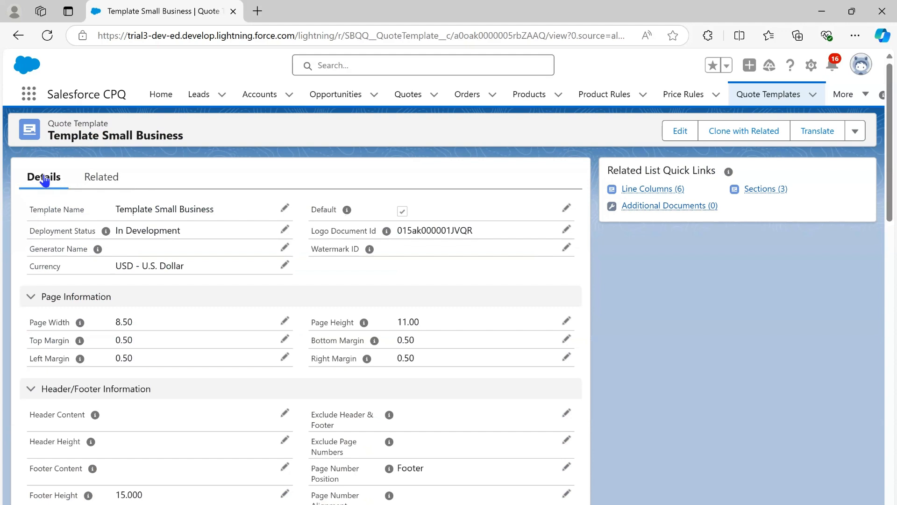
{"action": "left_click", "coordinate": [566, 248]}
{"action": "left_click_drag", "start_coordinate": [361, 244], "coordinate": [309, 243]}
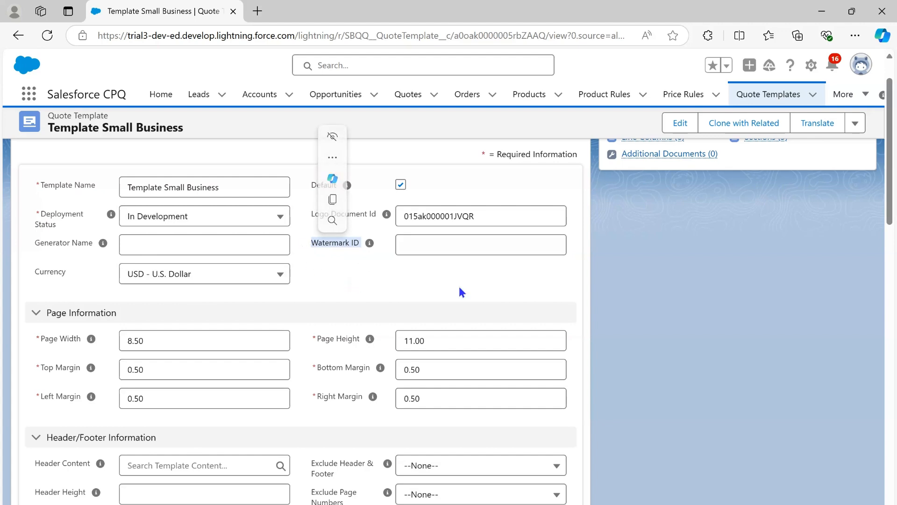
{"action": "left_click", "coordinate": [446, 287]}
{"action": "double_click", "coordinate": [316, 247]}
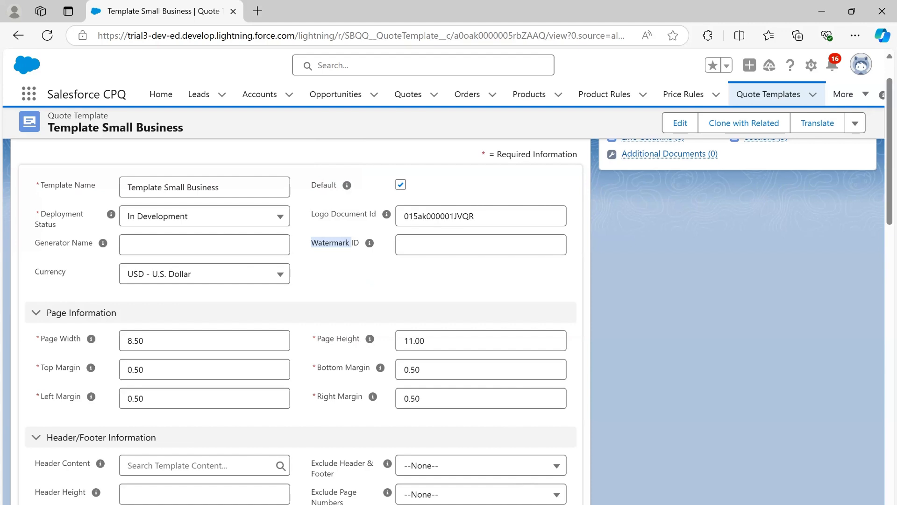
{"action": "key", "text": "Escape"}
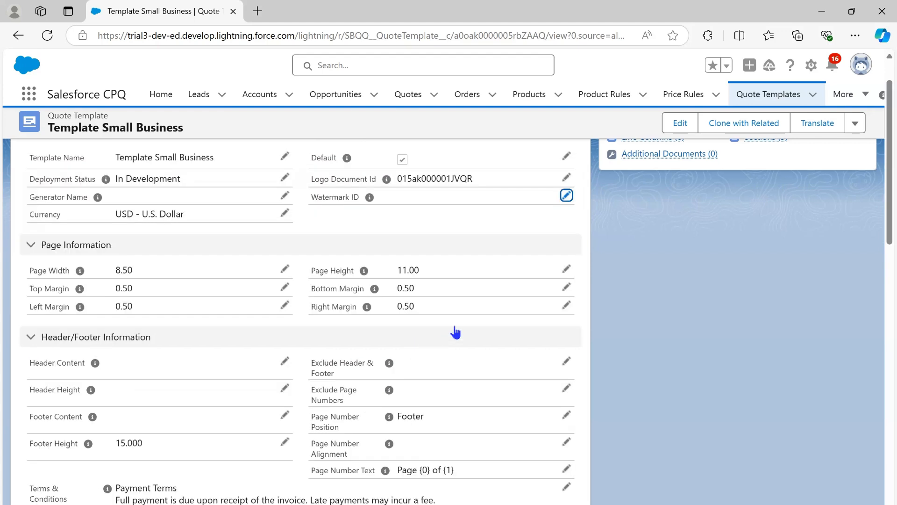
- Open Salesforce Classic in a separate browser tab and switch to it, with the browser in full screen
{"action": "scroll", "coordinate": [469, 244], "scroll_direction": "up", "scroll_amount": 1}
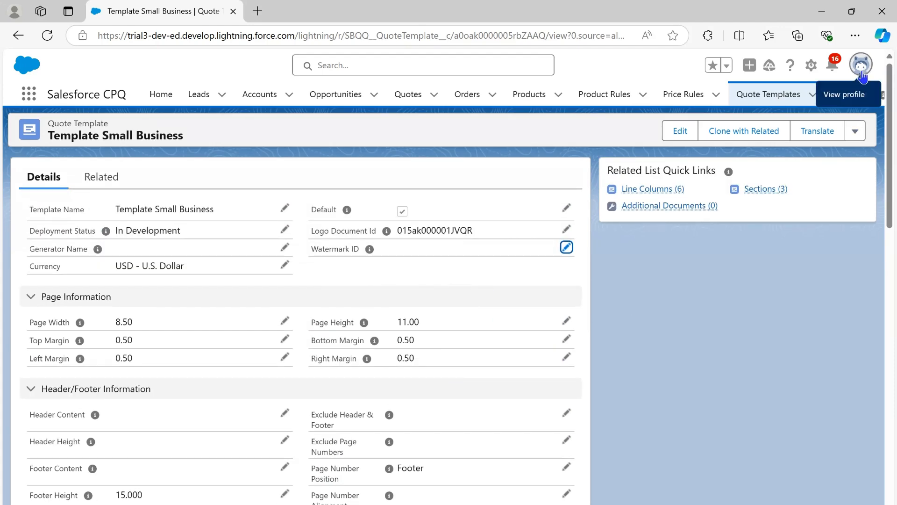
{"action": "key", "text": "F11"}
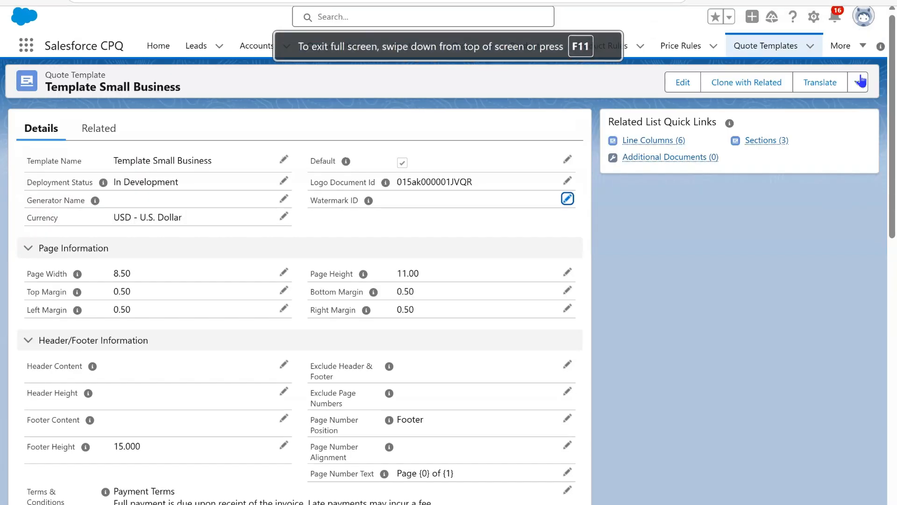
{"action": "left_click", "coordinate": [864, 16]}
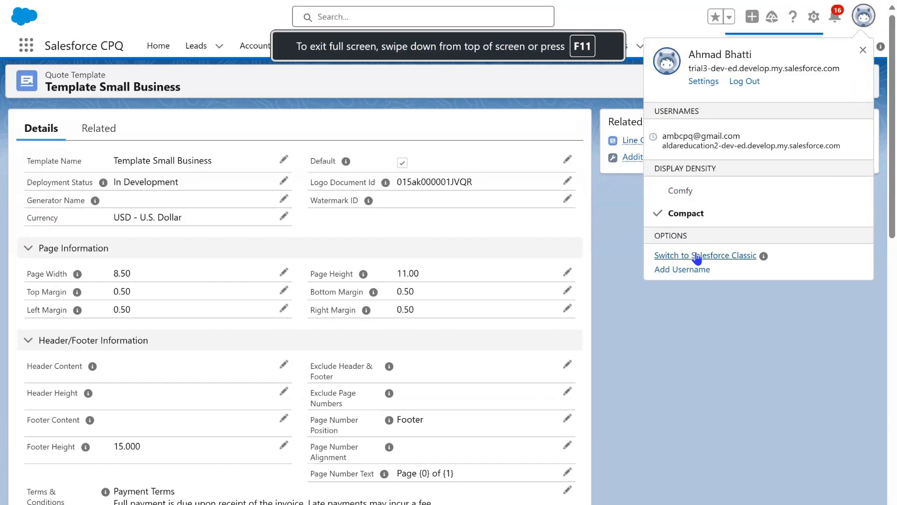
{"action": "right_click", "coordinate": [696, 255]}
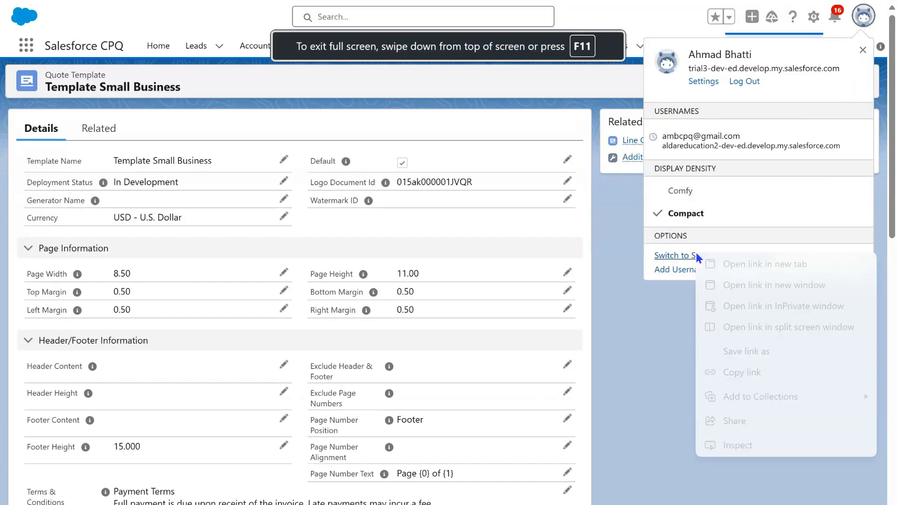
{"action": "left_click", "coordinate": [770, 264]}
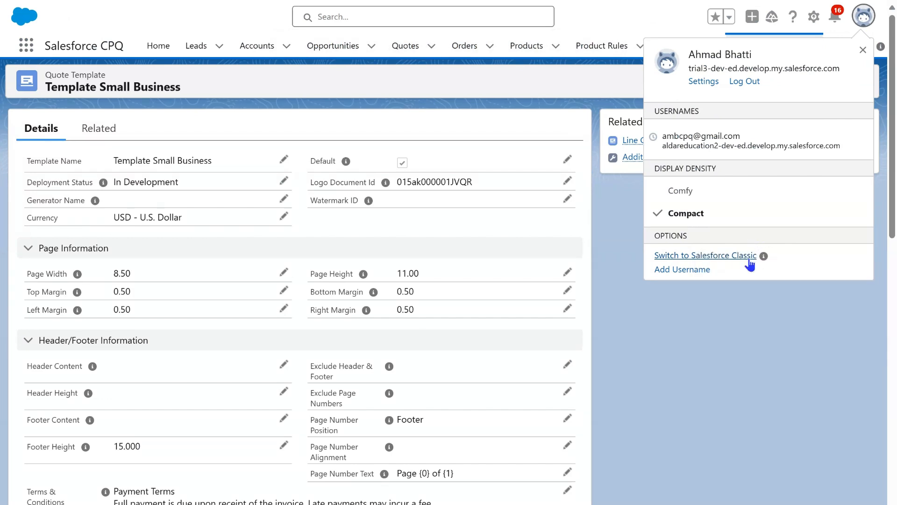
{"action": "mouse_move", "coordinate": [418, 5]}
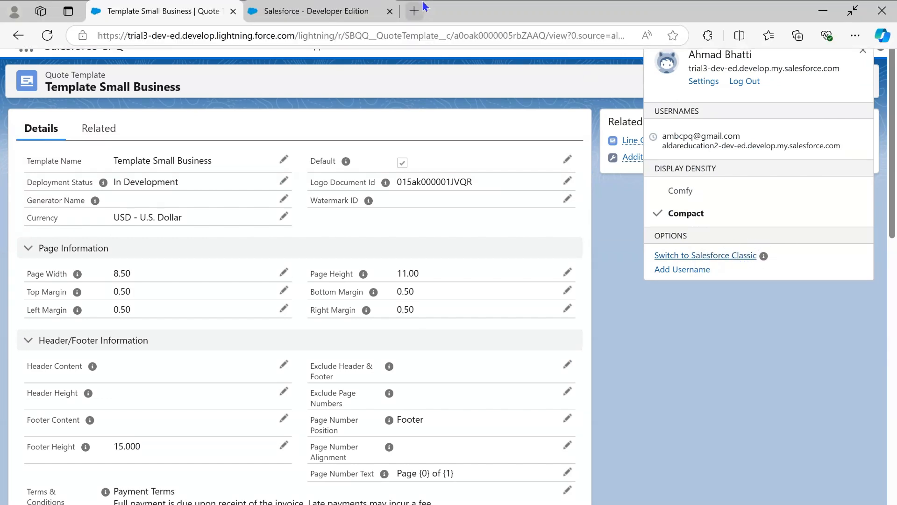
{"action": "left_click", "coordinate": [332, 13]}
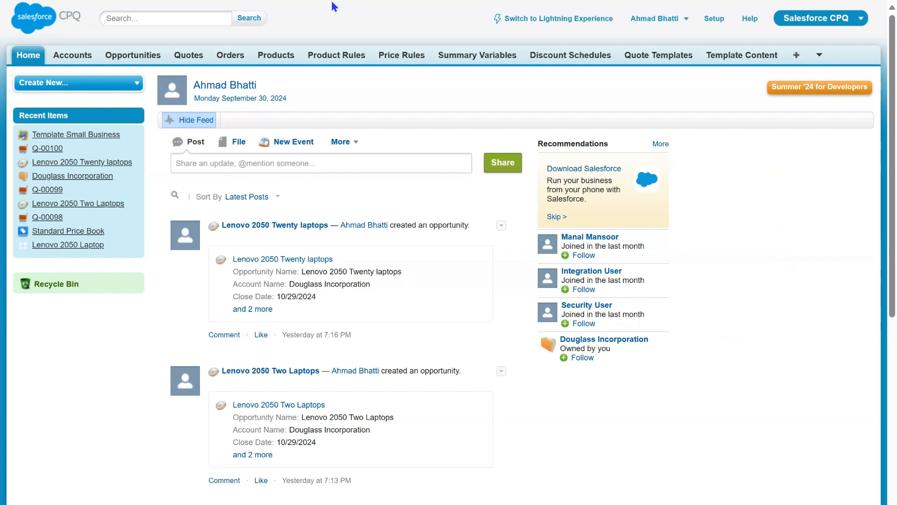
- Find Documents in the full list of Salesforce Classic objects and open its home page
{"action": "mouse_move", "coordinate": [331, 7]}
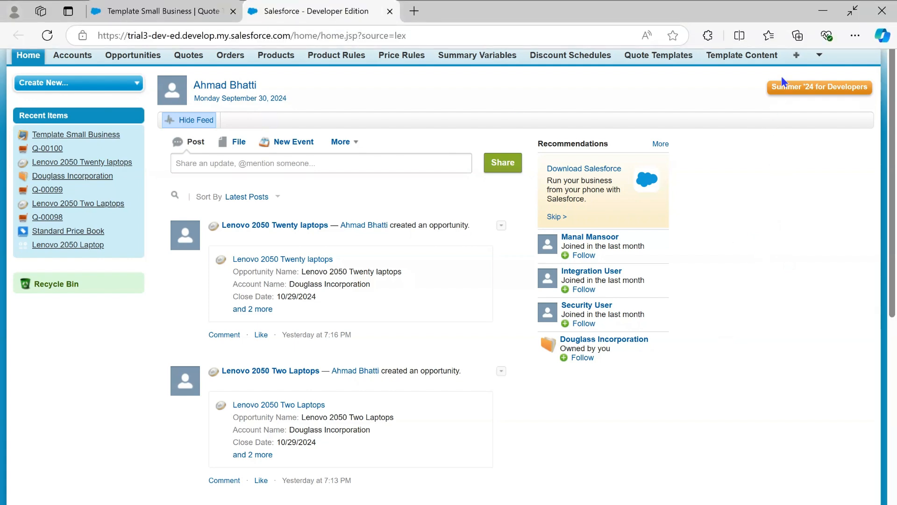
{"action": "left_click", "coordinate": [795, 56]}
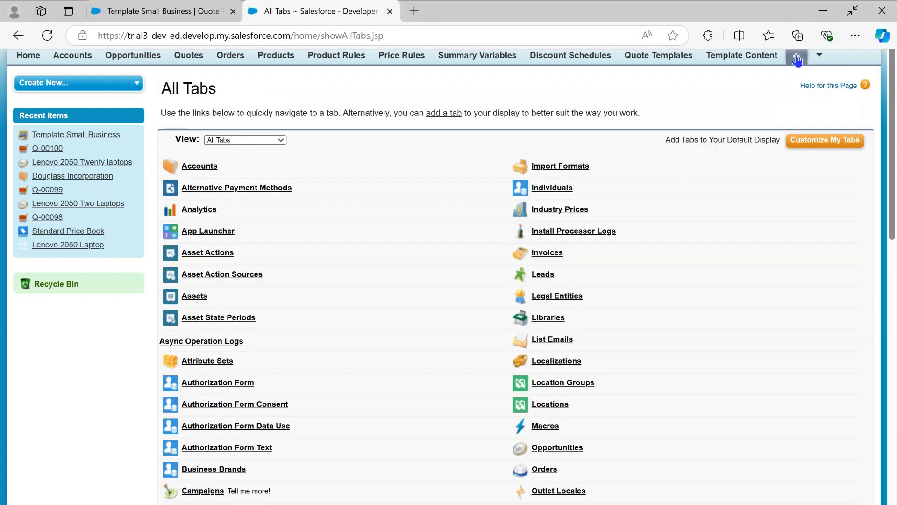
{"action": "scroll", "coordinate": [380, 334], "scroll_direction": "down", "scroll_amount": 2}
{"action": "scroll", "coordinate": [336, 358], "scroll_direction": "down", "scroll_amount": 12}
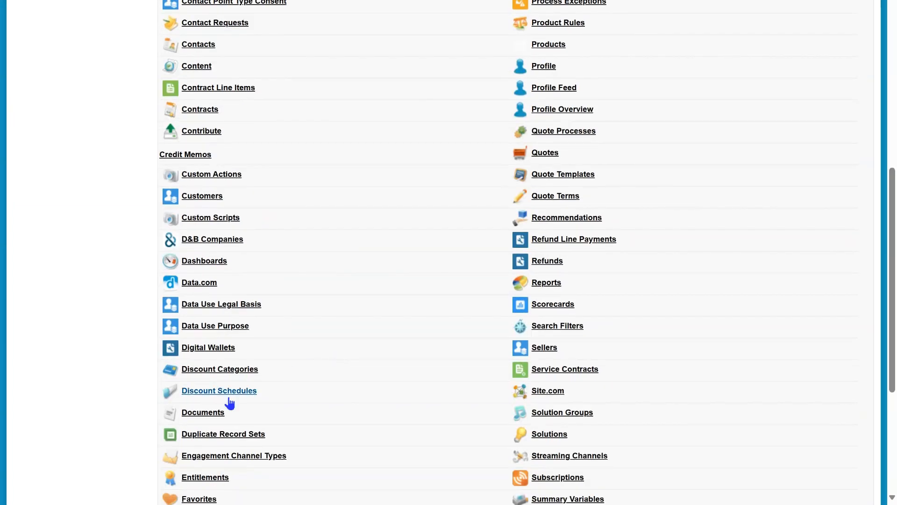
{"action": "left_click", "coordinate": [196, 415]}
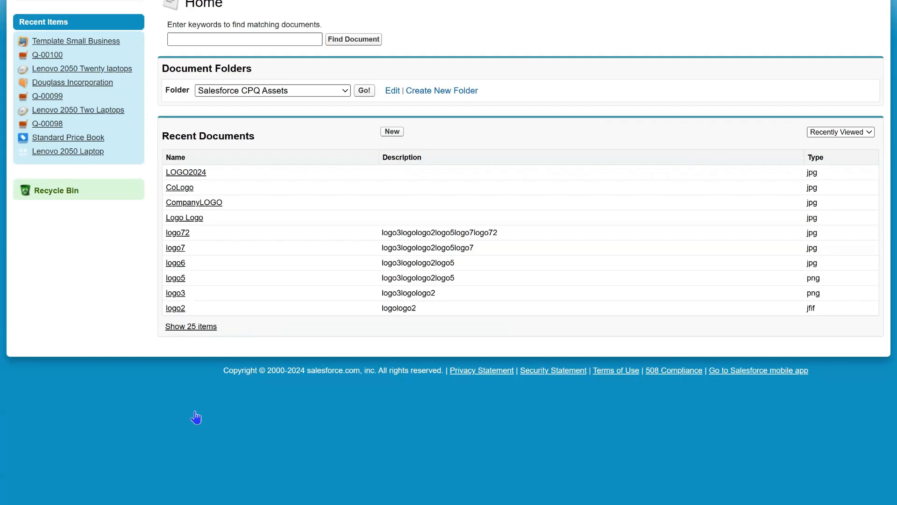
- Search the documents for "watermark" and view the Draft Watermark image
{"action": "left_click", "coordinate": [262, 40]}
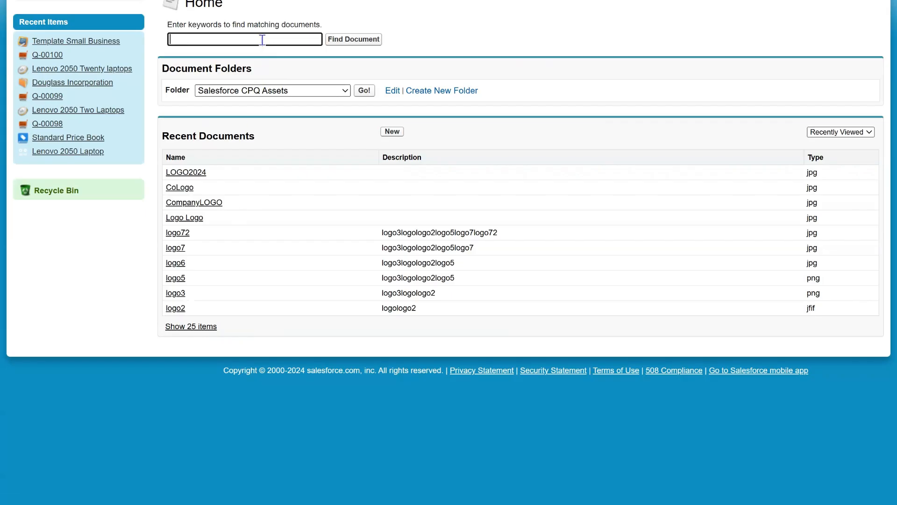
{"action": "type", "text": "watermark"}
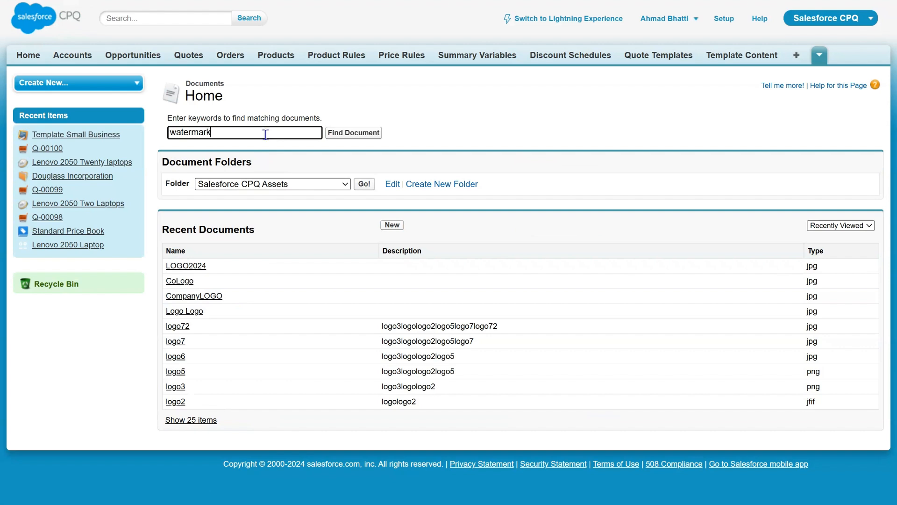
{"action": "left_click", "coordinate": [359, 134]}
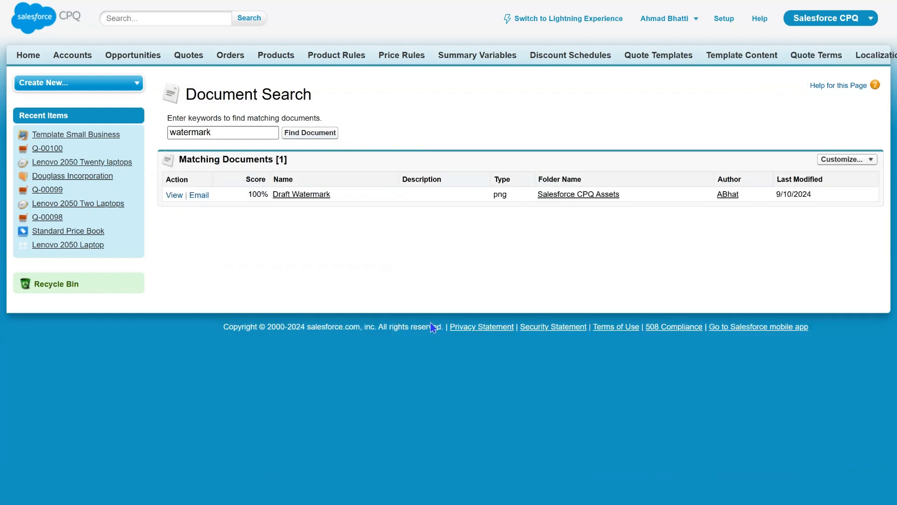
{"action": "left_click", "coordinate": [179, 196]}
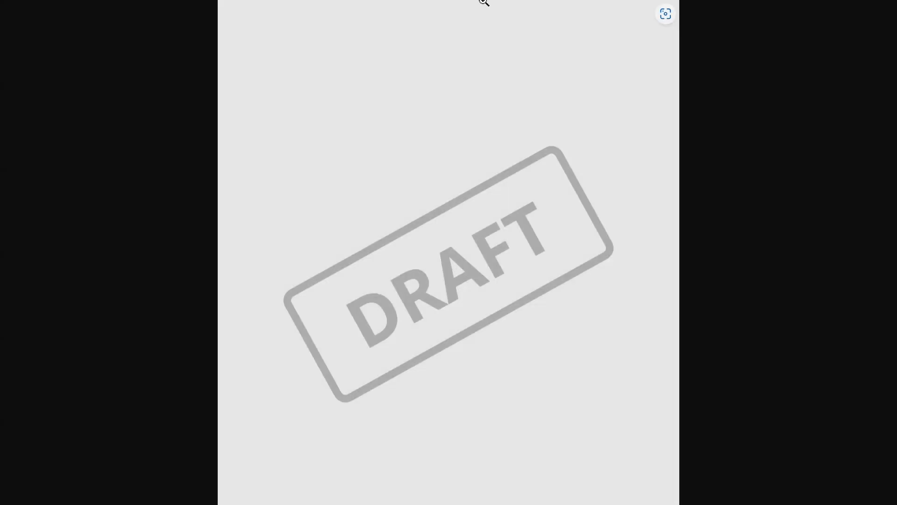
- Copy the document ID 015ak000001EEx0 from the URL of the Draft Watermark image
{"action": "mouse_move", "coordinate": [490, 1]}
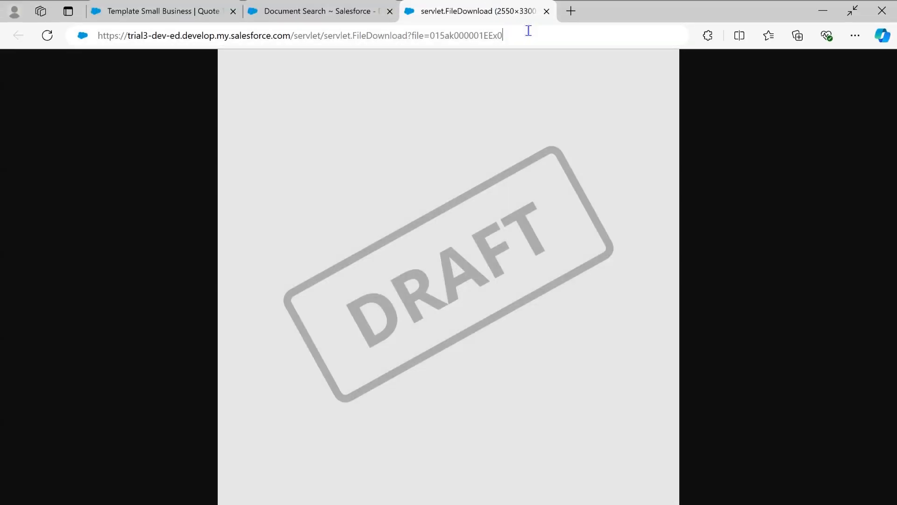
{"action": "left_click", "coordinate": [527, 29]}
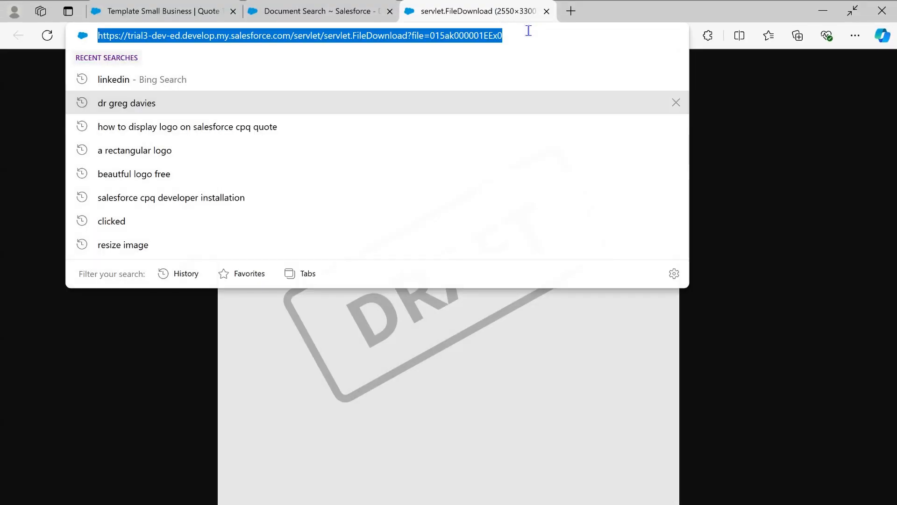
{"action": "double_click", "coordinate": [474, 36]}
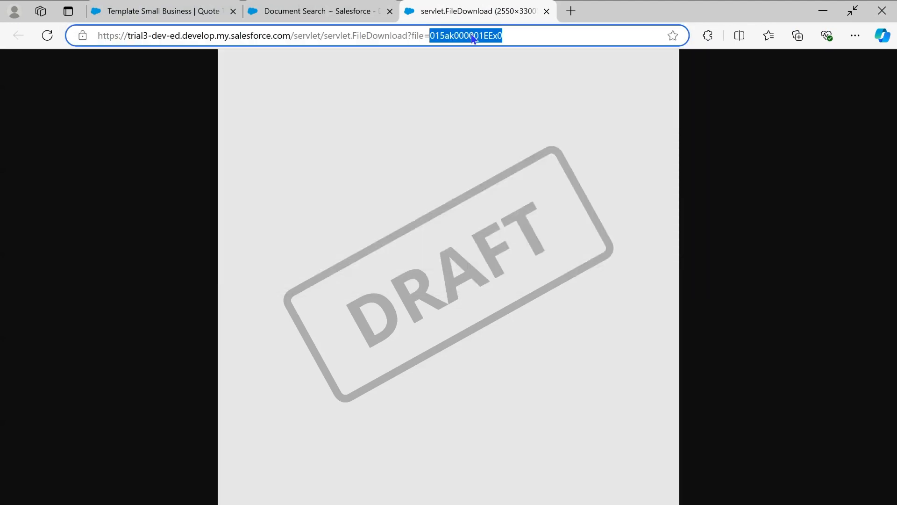
{"action": "right_click", "coordinate": [472, 36]}
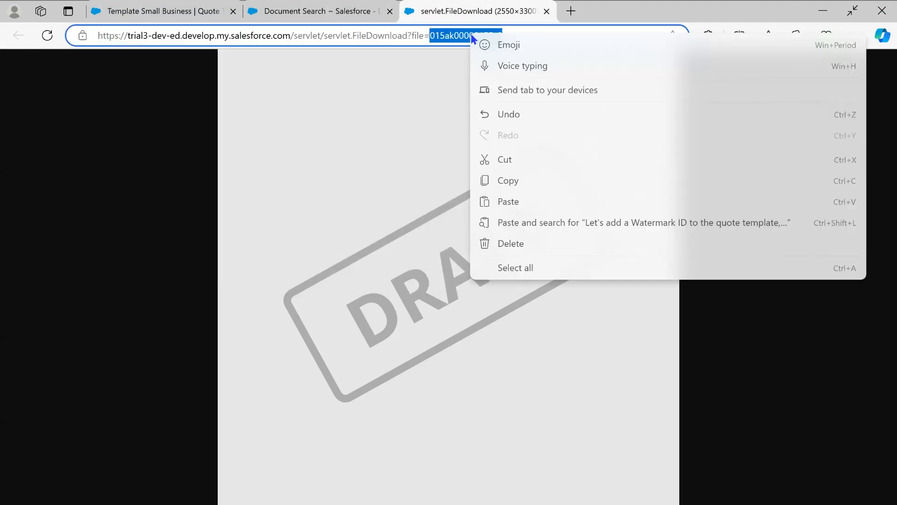
{"action": "left_click", "coordinate": [524, 177]}
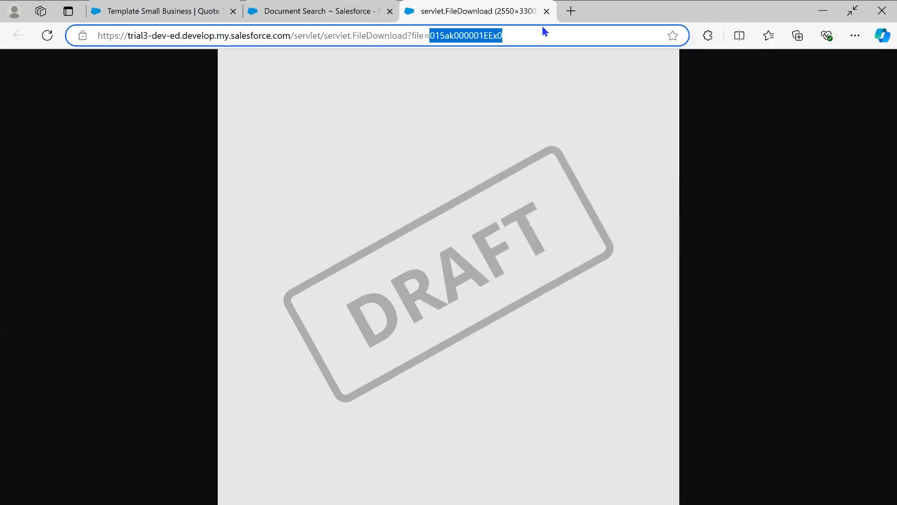
- Close the watermark image and document search tabs, and save 015ak000001EEx0 as the Watermark ID of the Template Small Business quote template
{"action": "left_click", "coordinate": [546, 11]}
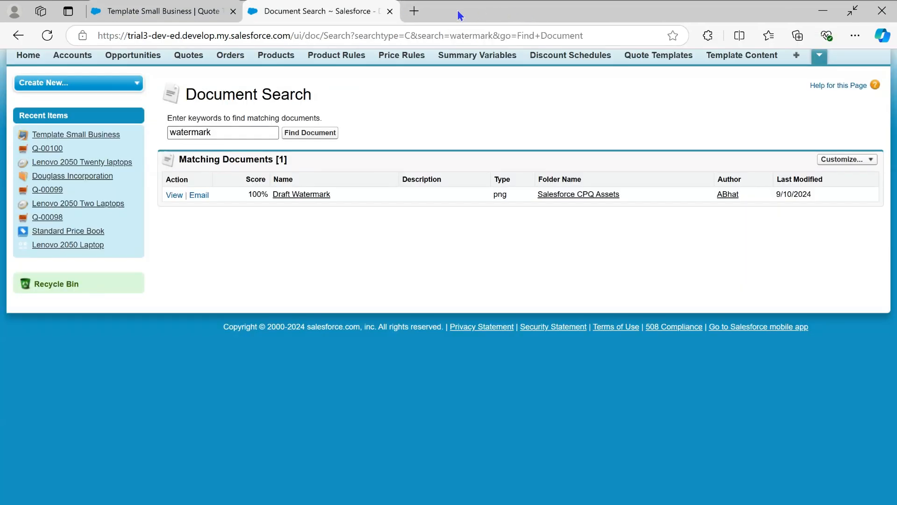
{"action": "left_click", "coordinate": [389, 11]}
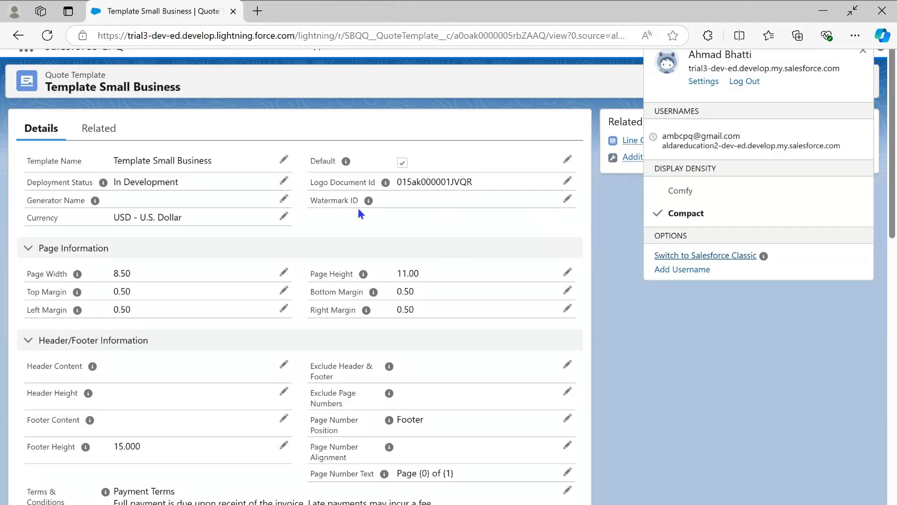
{"action": "left_click", "coordinate": [567, 204]}
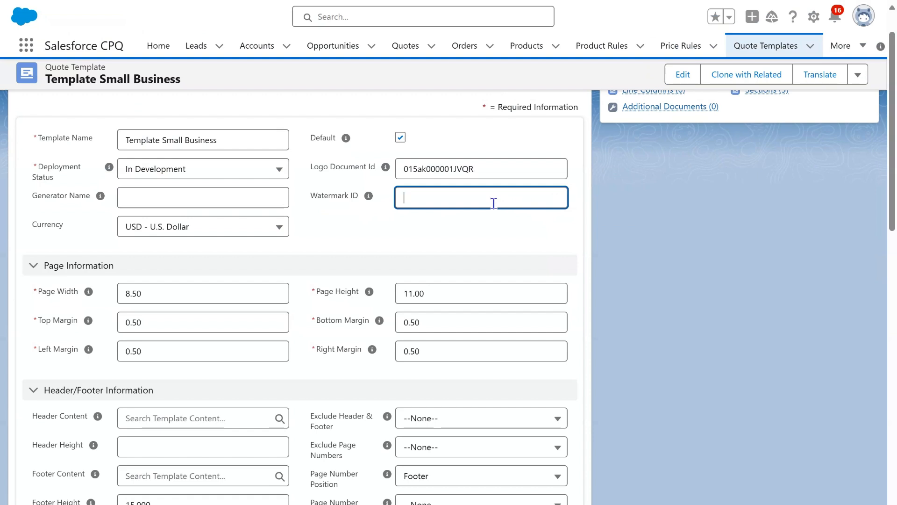
{"action": "key", "text": "ctrl+v"}
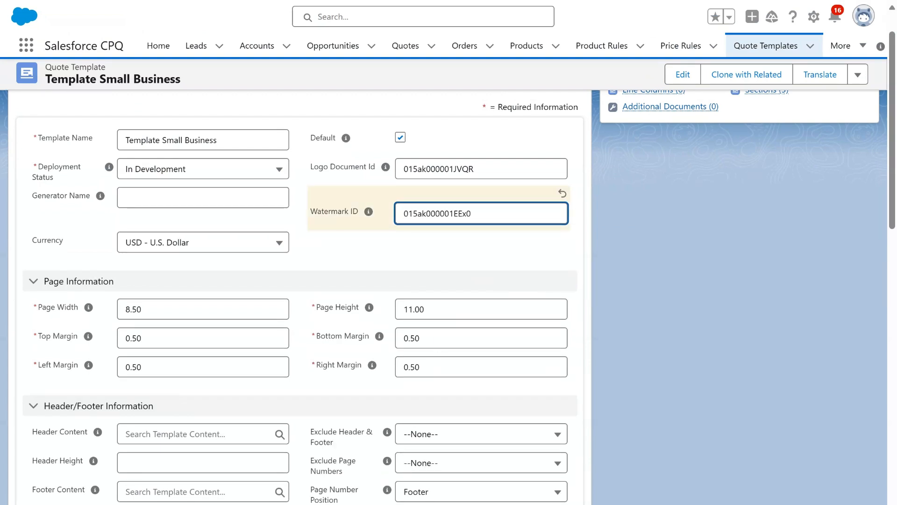
{"action": "scroll", "coordinate": [327, 421], "scroll_direction": "down", "scroll_amount": 2}
{"action": "left_click", "coordinate": [326, 484]}
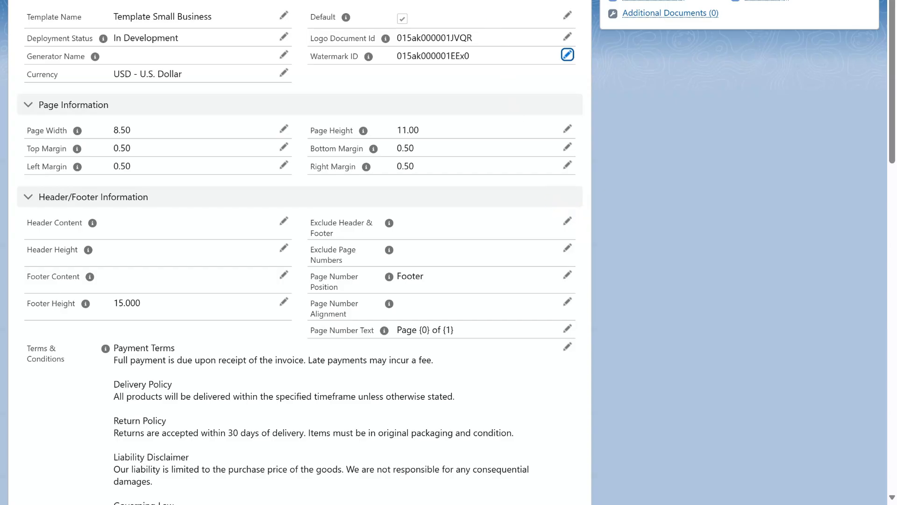
- Open quote Q-00100, enable Watermark Shown in its Quote Options and save the quote
{"action": "left_click", "coordinate": [405, 46]}
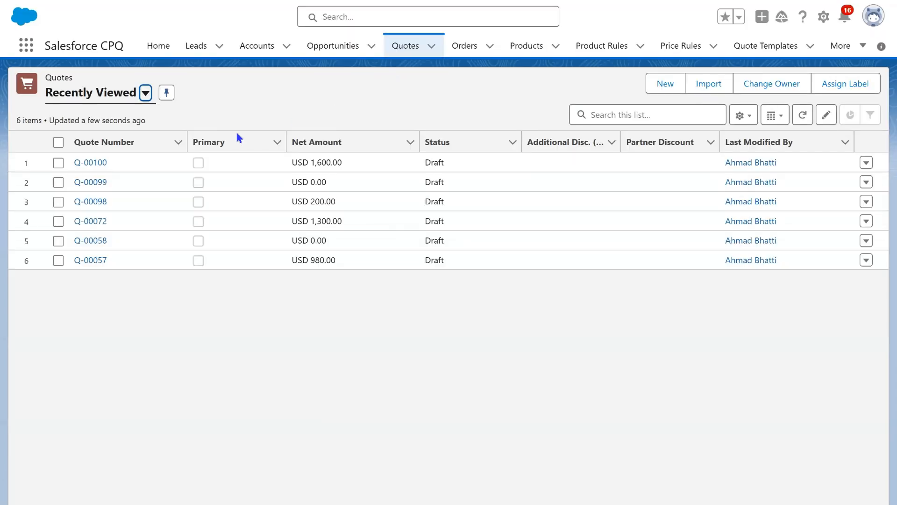
{"action": "left_click", "coordinate": [98, 159]}
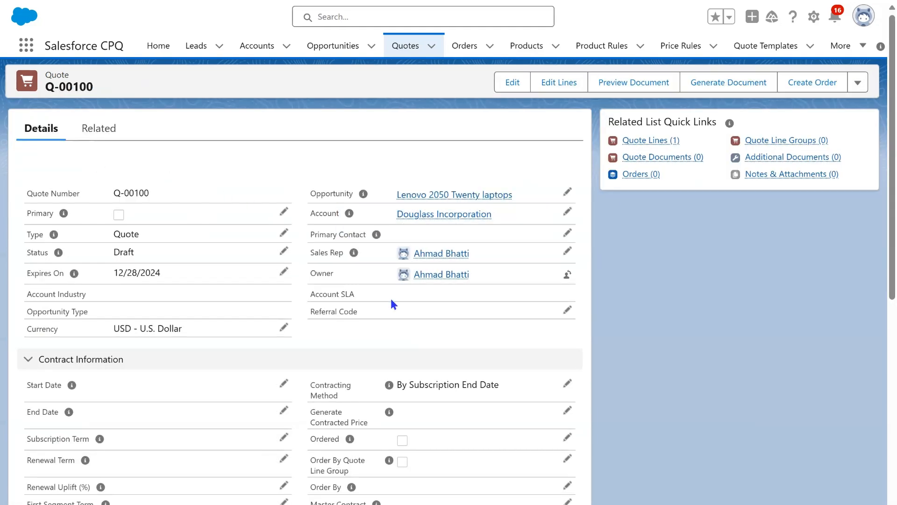
{"action": "scroll", "coordinate": [421, 393], "scroll_direction": "down", "scroll_amount": 5}
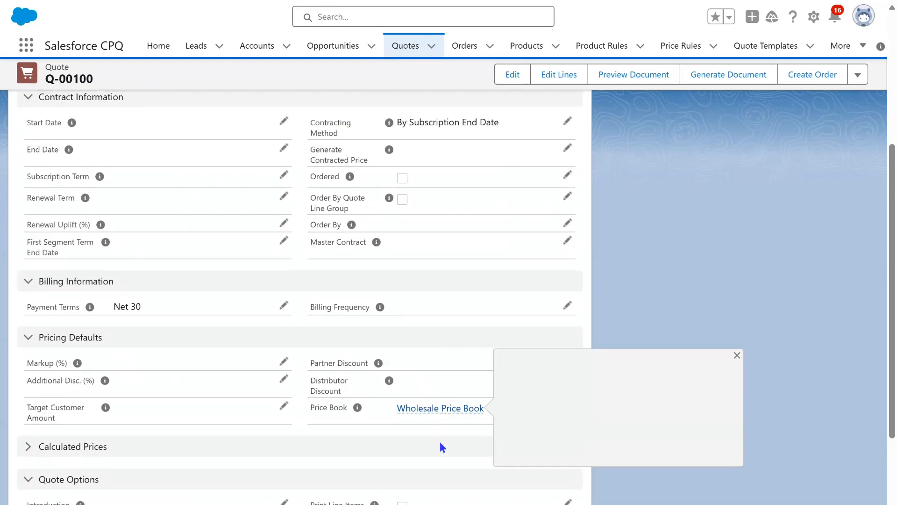
{"action": "scroll", "coordinate": [447, 465], "scroll_direction": "down", "scroll_amount": 3}
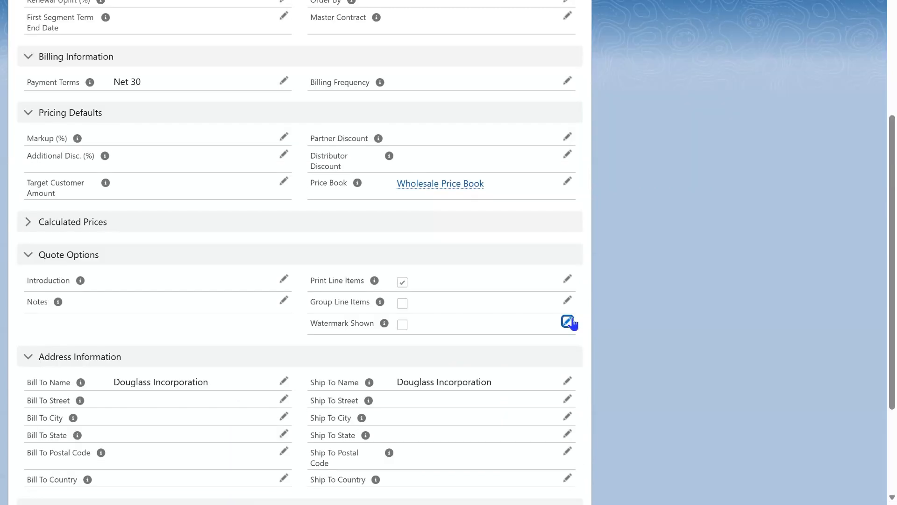
{"action": "left_click", "coordinate": [567, 415]}
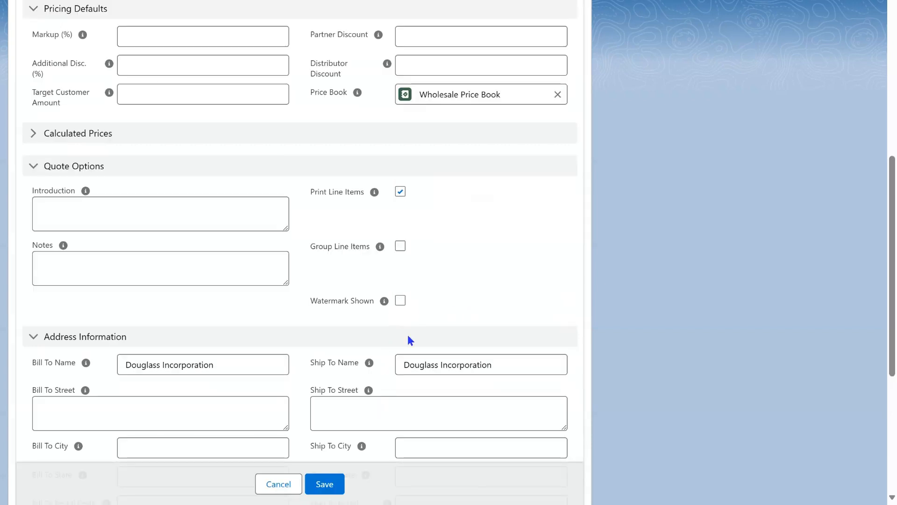
{"action": "left_click", "coordinate": [402, 298]}
{"action": "left_click", "coordinate": [324, 484]}
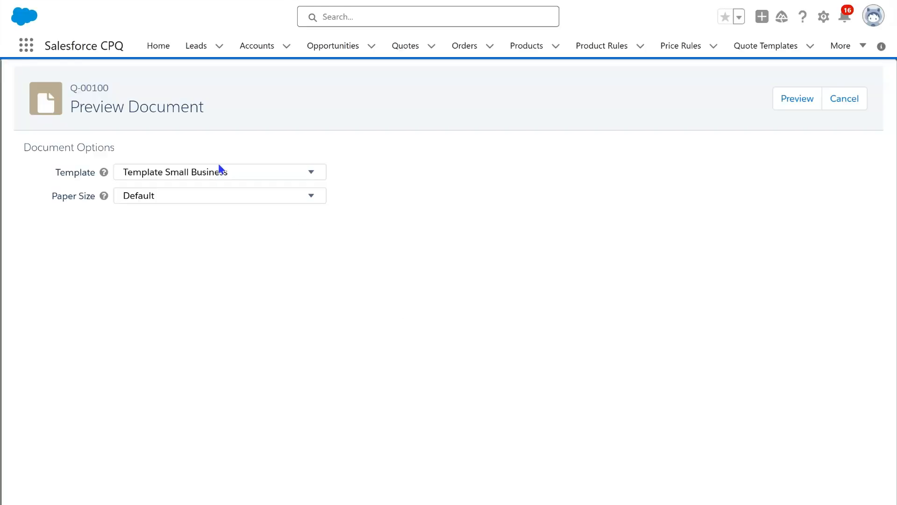
- Preview the quote document with Template Small Business at the default paper size and examine its pages for the watermark
{"action": "left_click", "coordinate": [262, 174]}
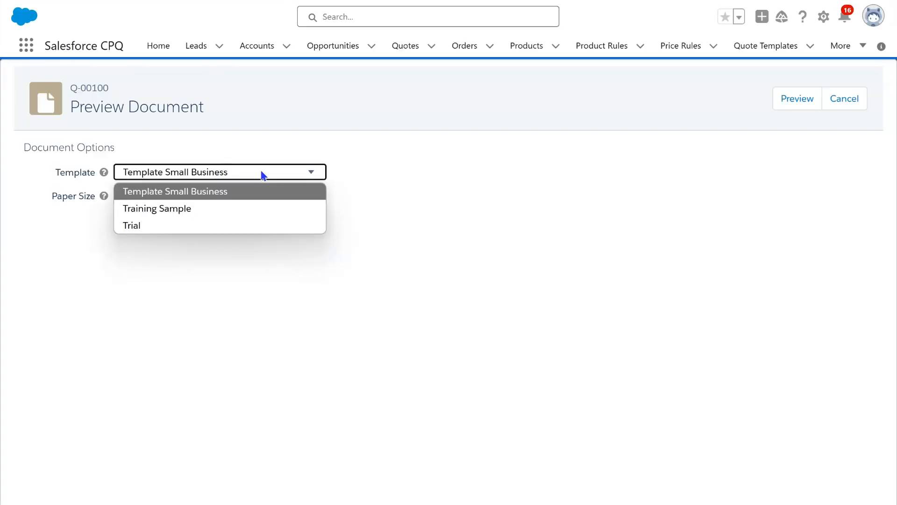
{"action": "left_click", "coordinate": [211, 192]}
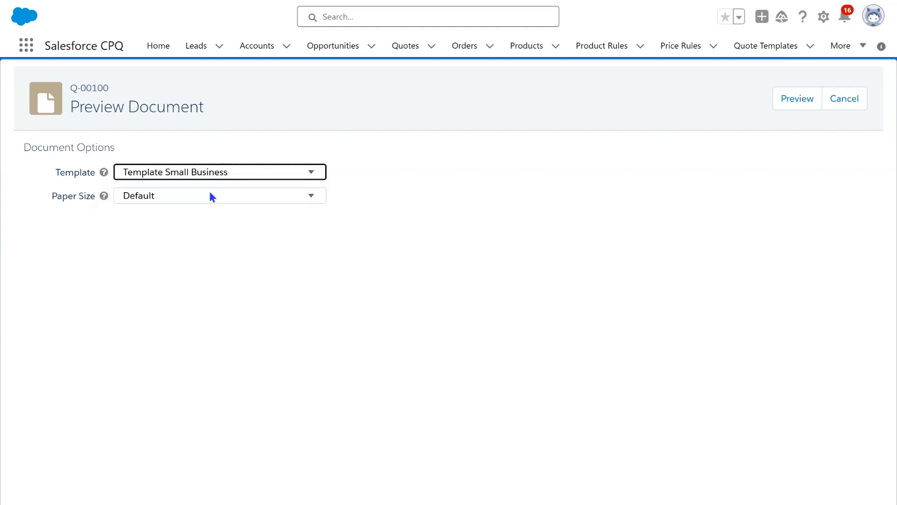
{"action": "left_click", "coordinate": [797, 100]}
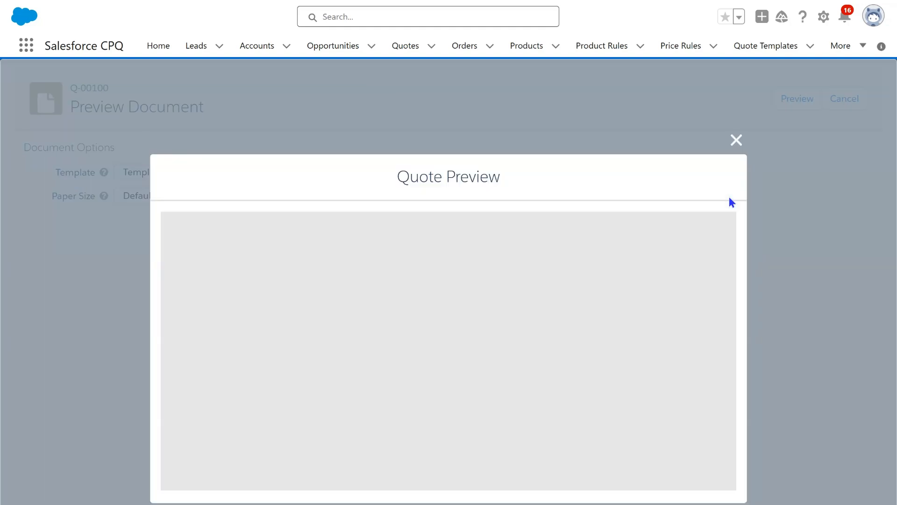
{"action": "scroll", "coordinate": [711, 312], "scroll_direction": "down", "scroll_amount": 5}
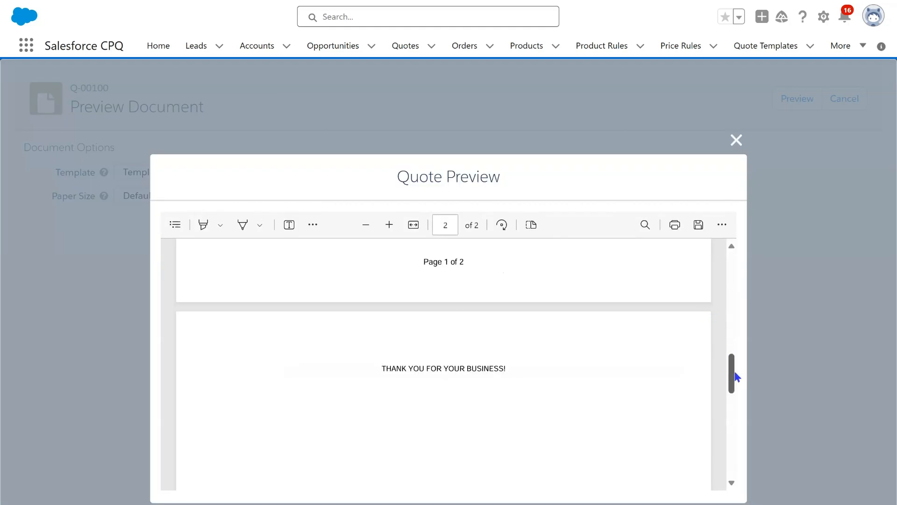
{"action": "left_click_drag", "start_coordinate": [733, 369], "coordinate": [722, 314]}
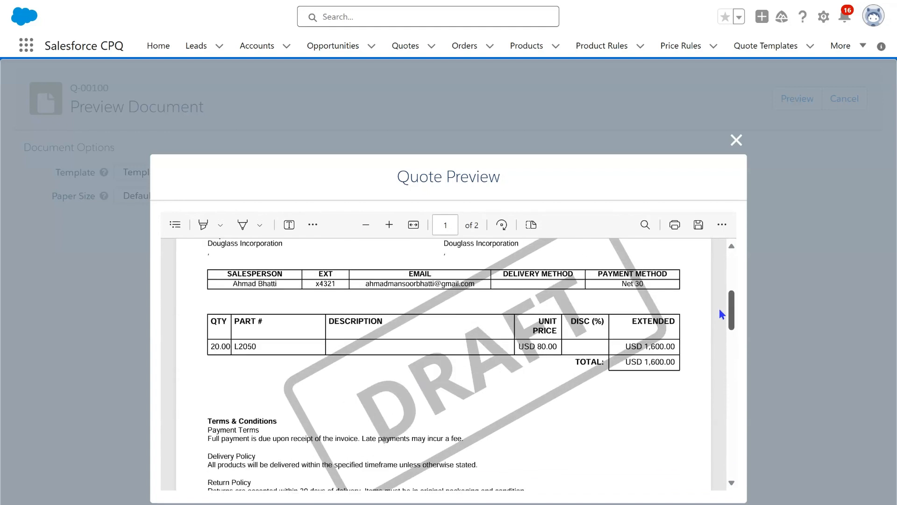